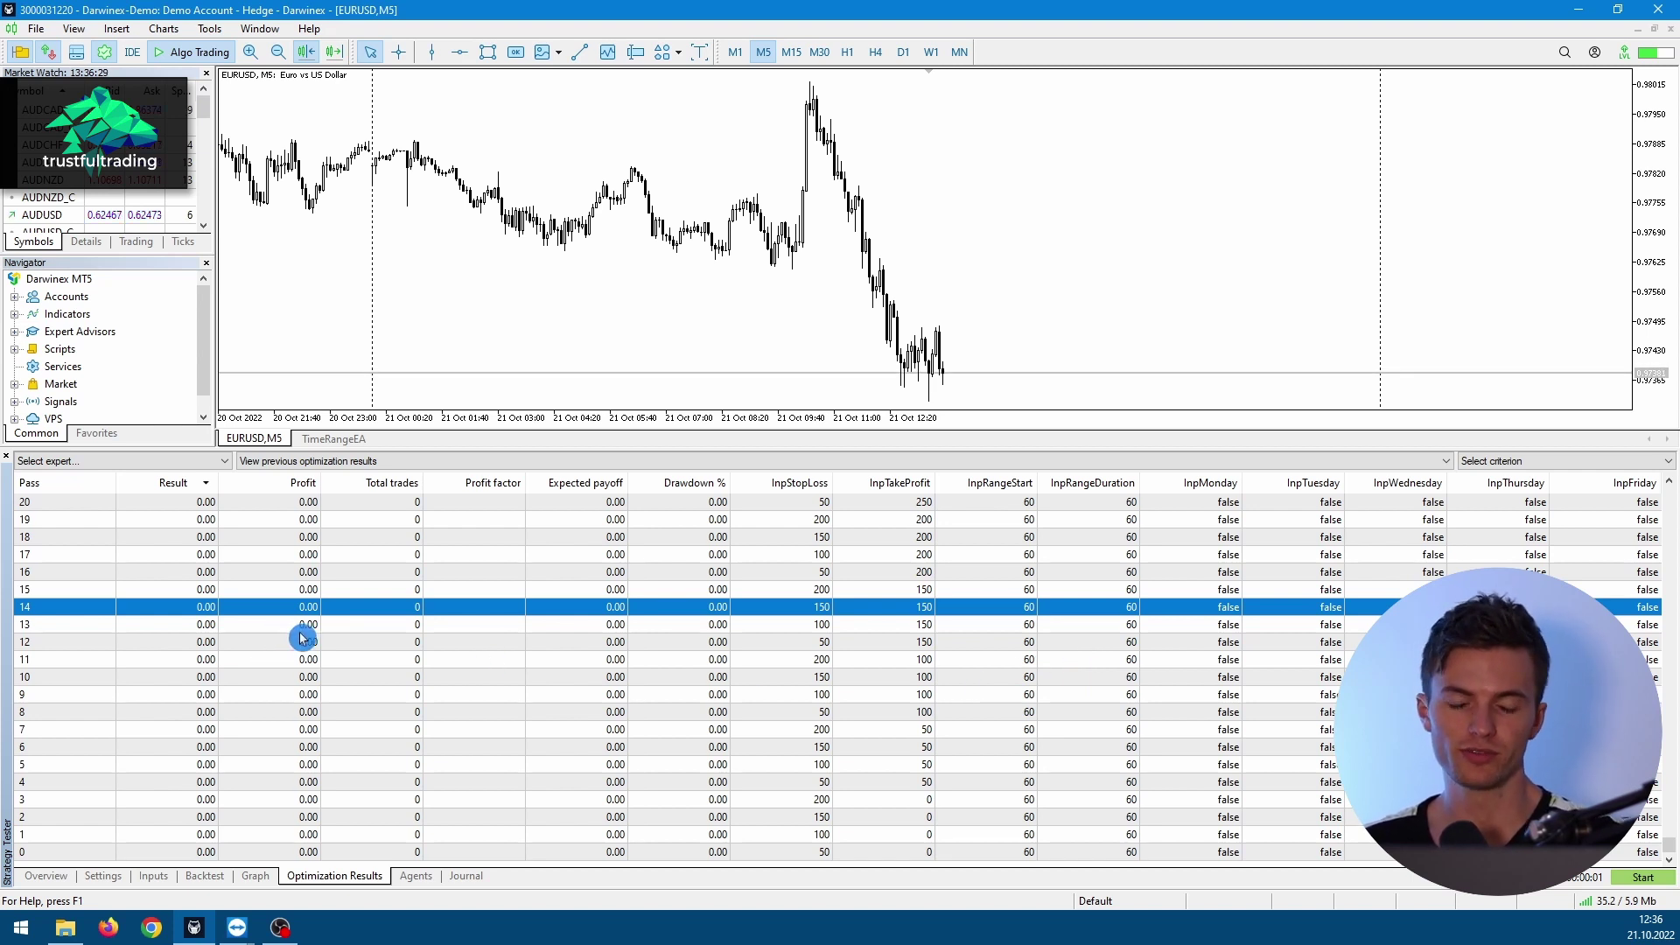
Step: Select optimization pass 13 in the results and return to the tester Settings
click(536, 628)
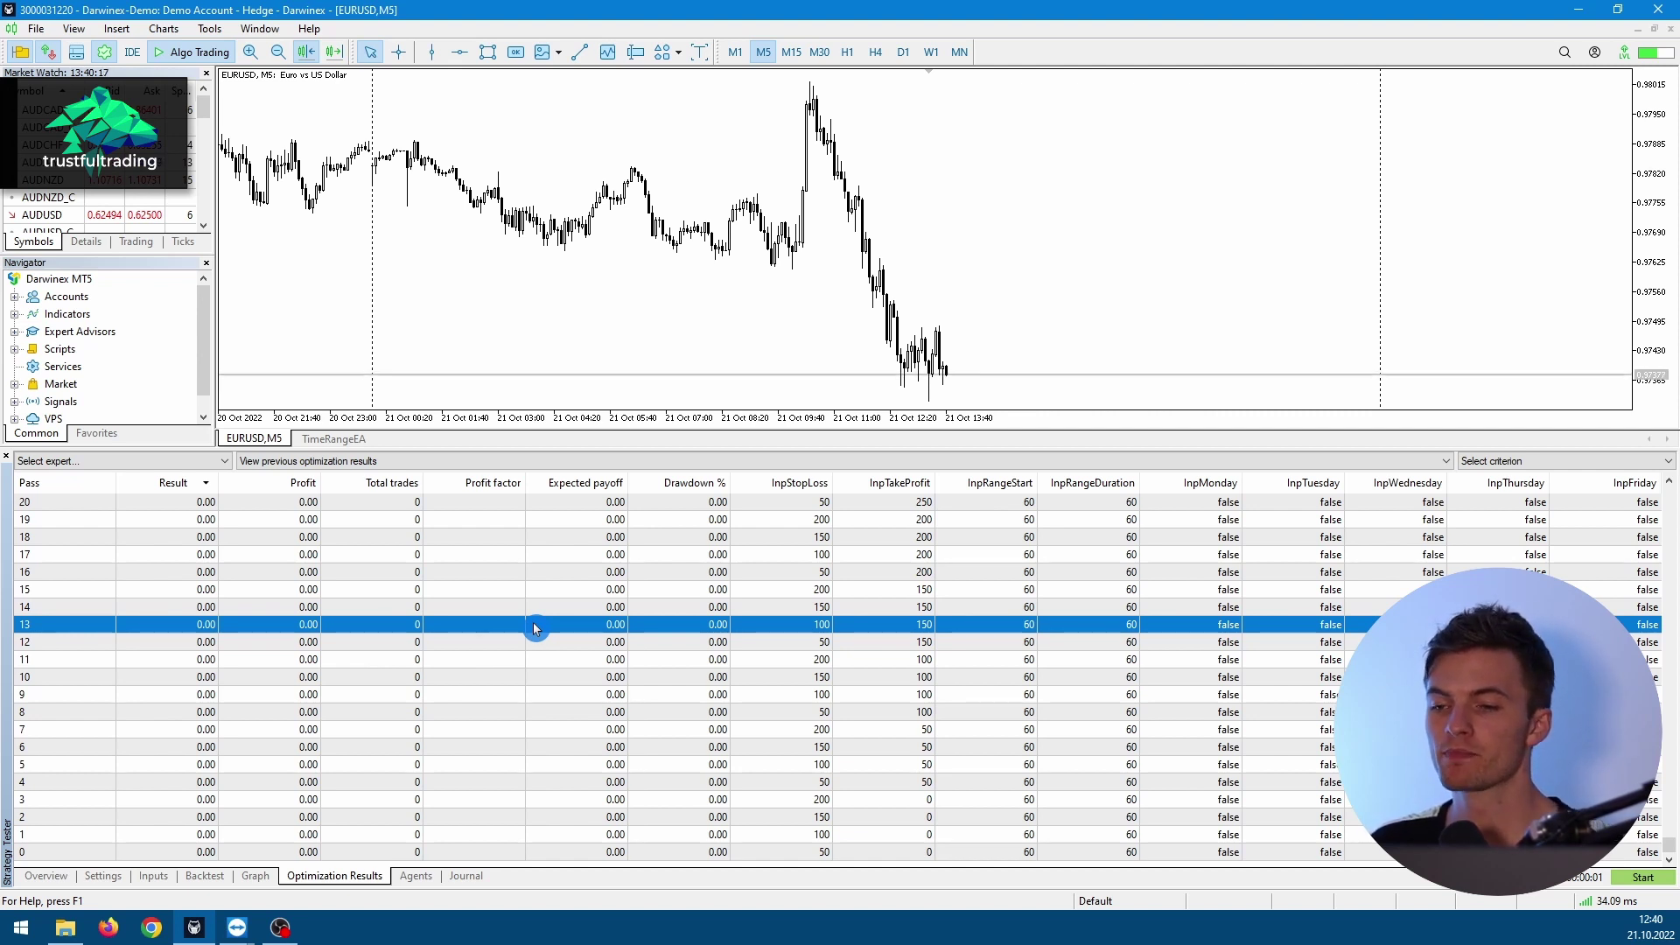
click(101, 881)
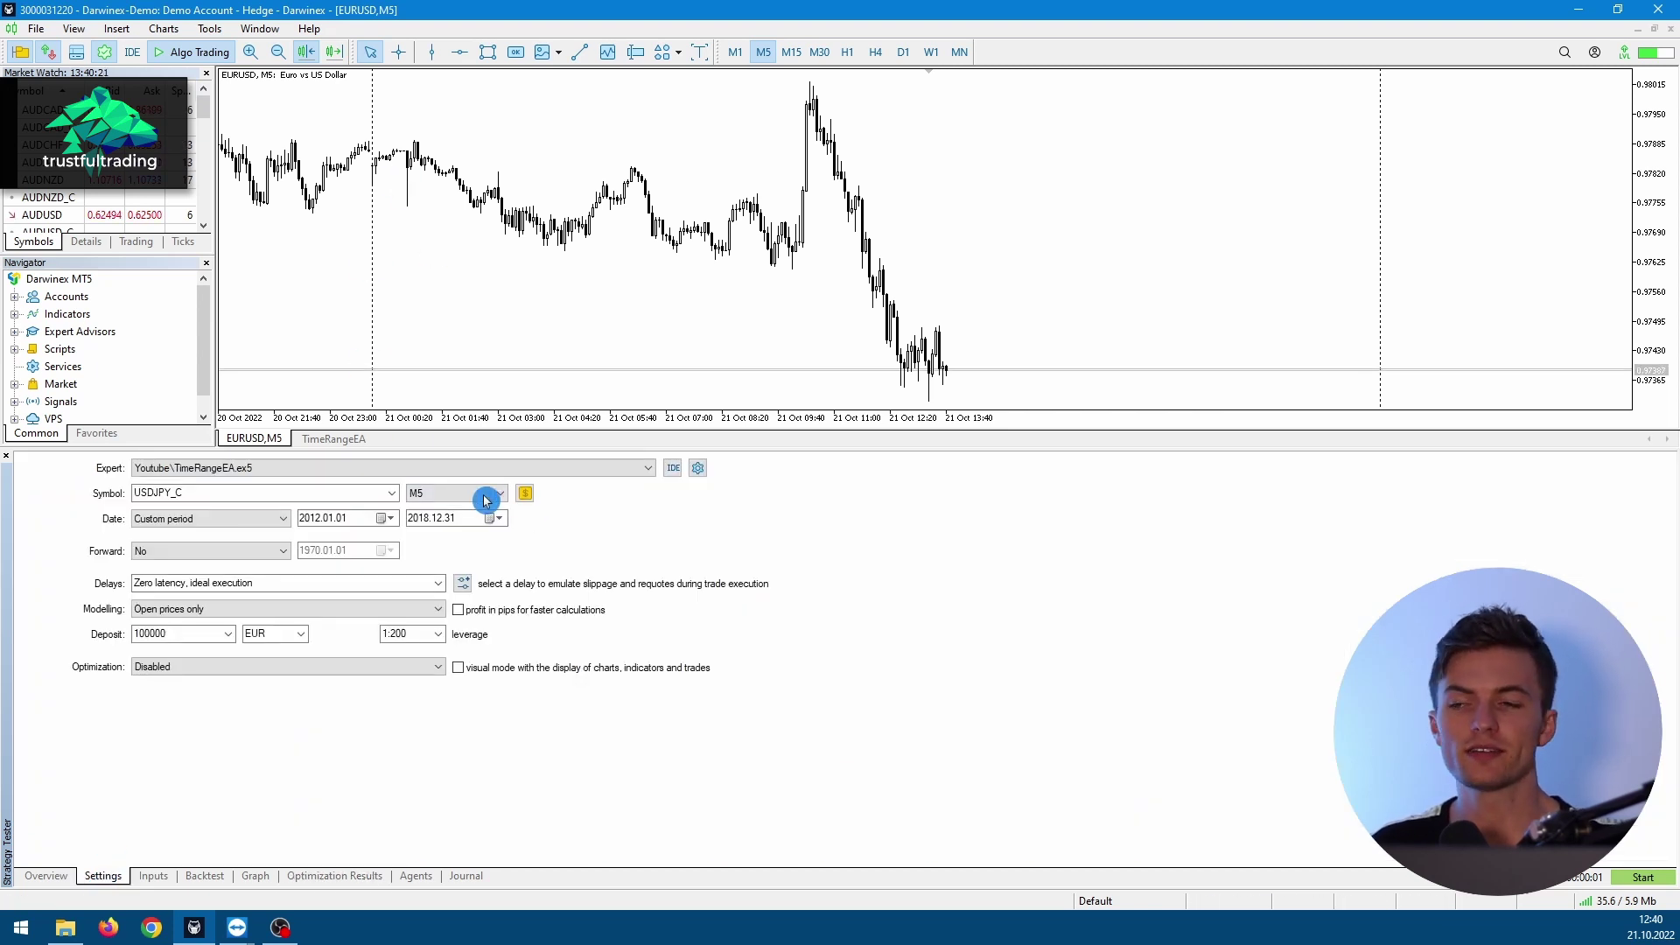
Step: Show the Strategy Tester panel and select Youtube\TimeRangeEA.ex5 as the expert
click(73, 28)
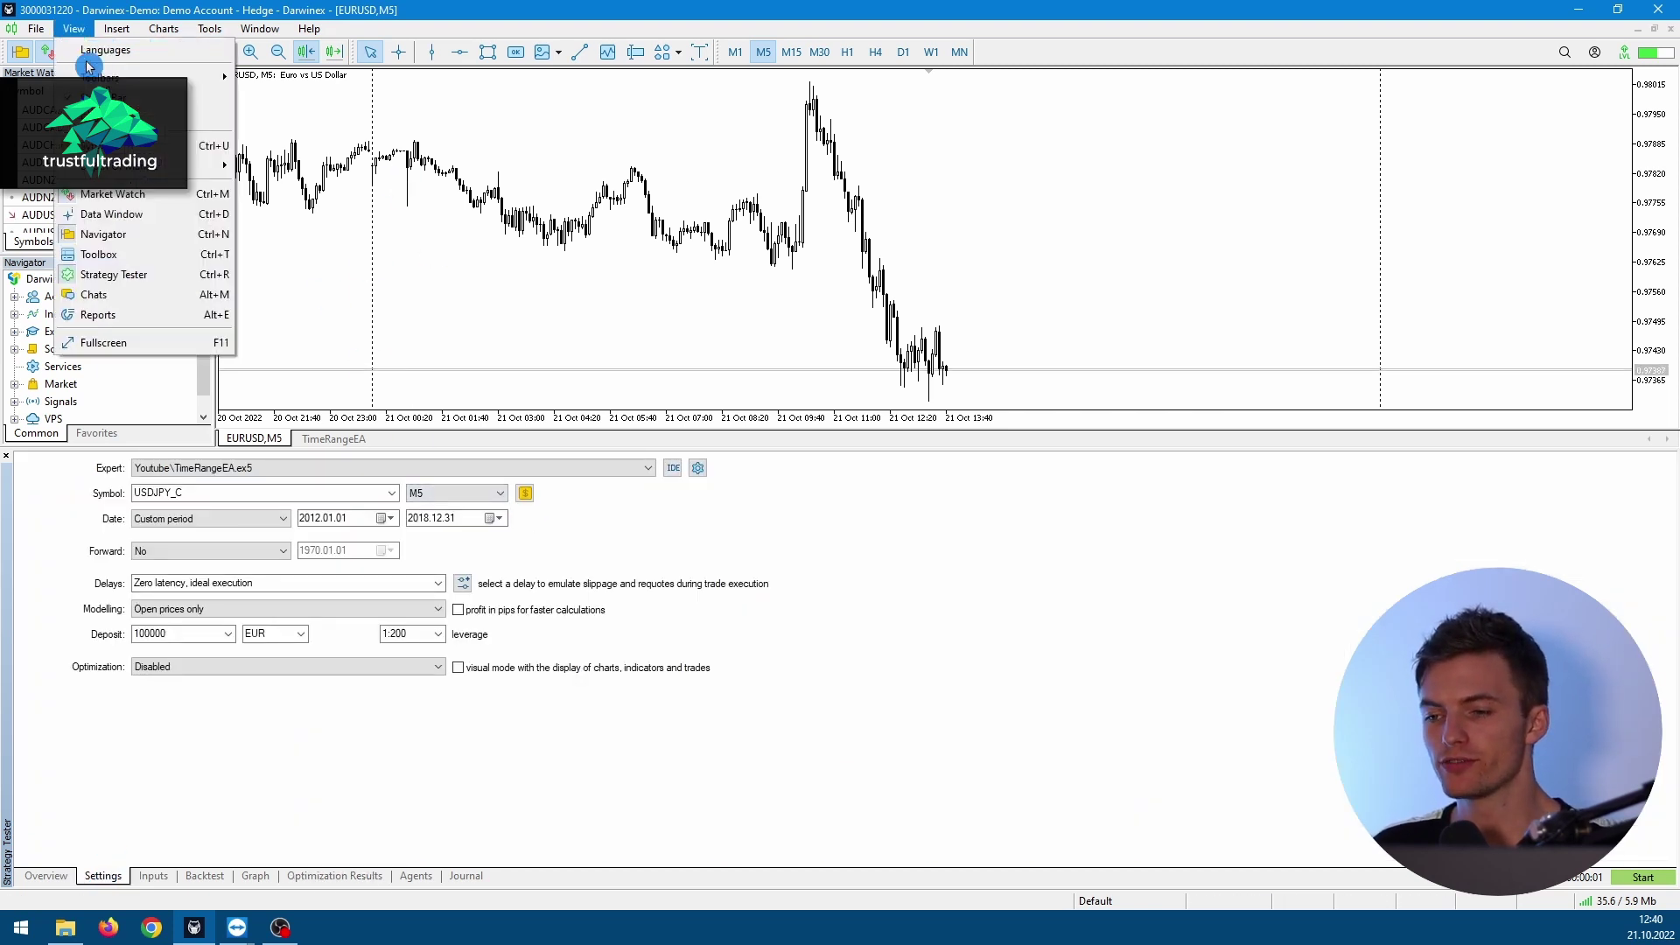
click(144, 278)
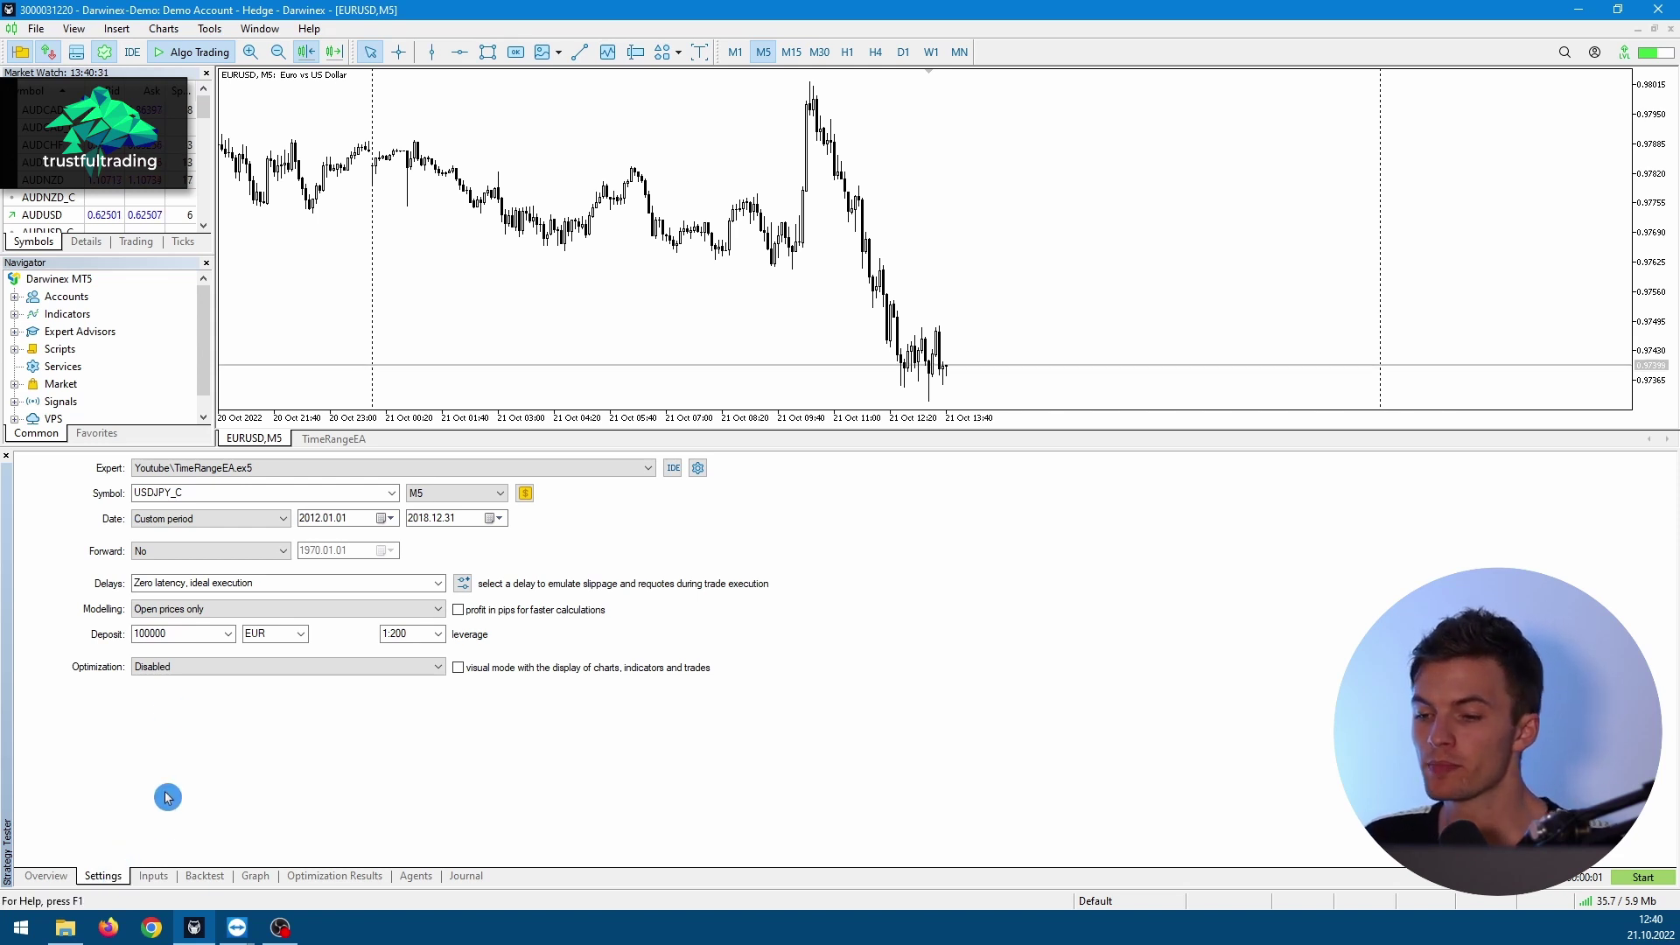
click(612, 470)
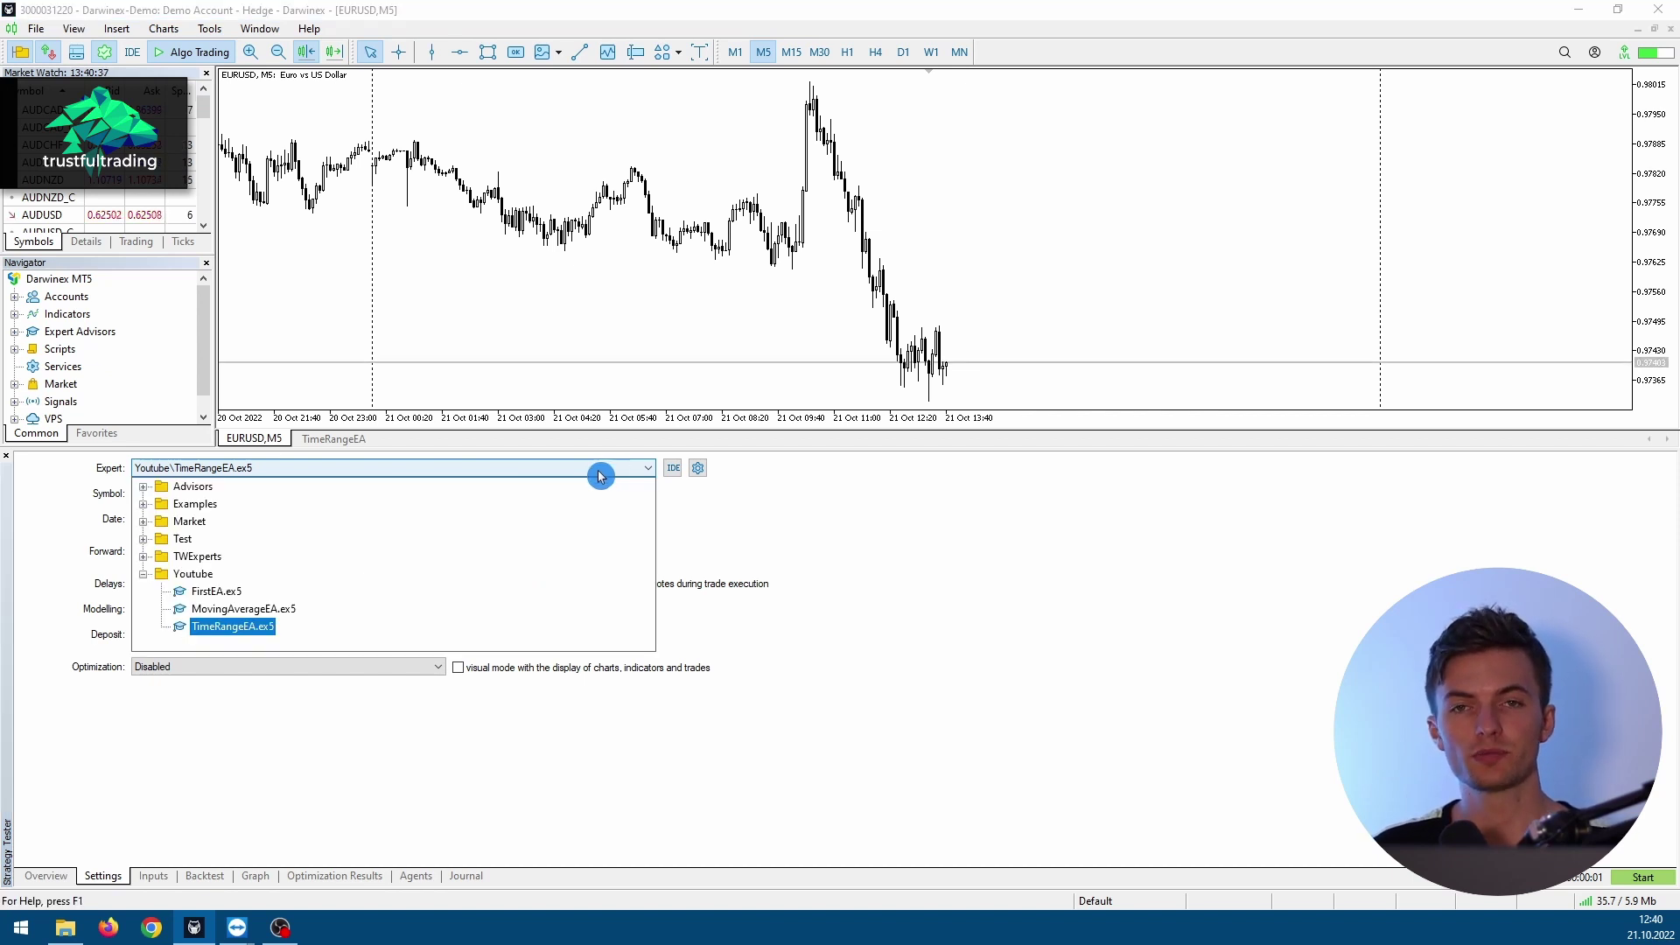
click(256, 627)
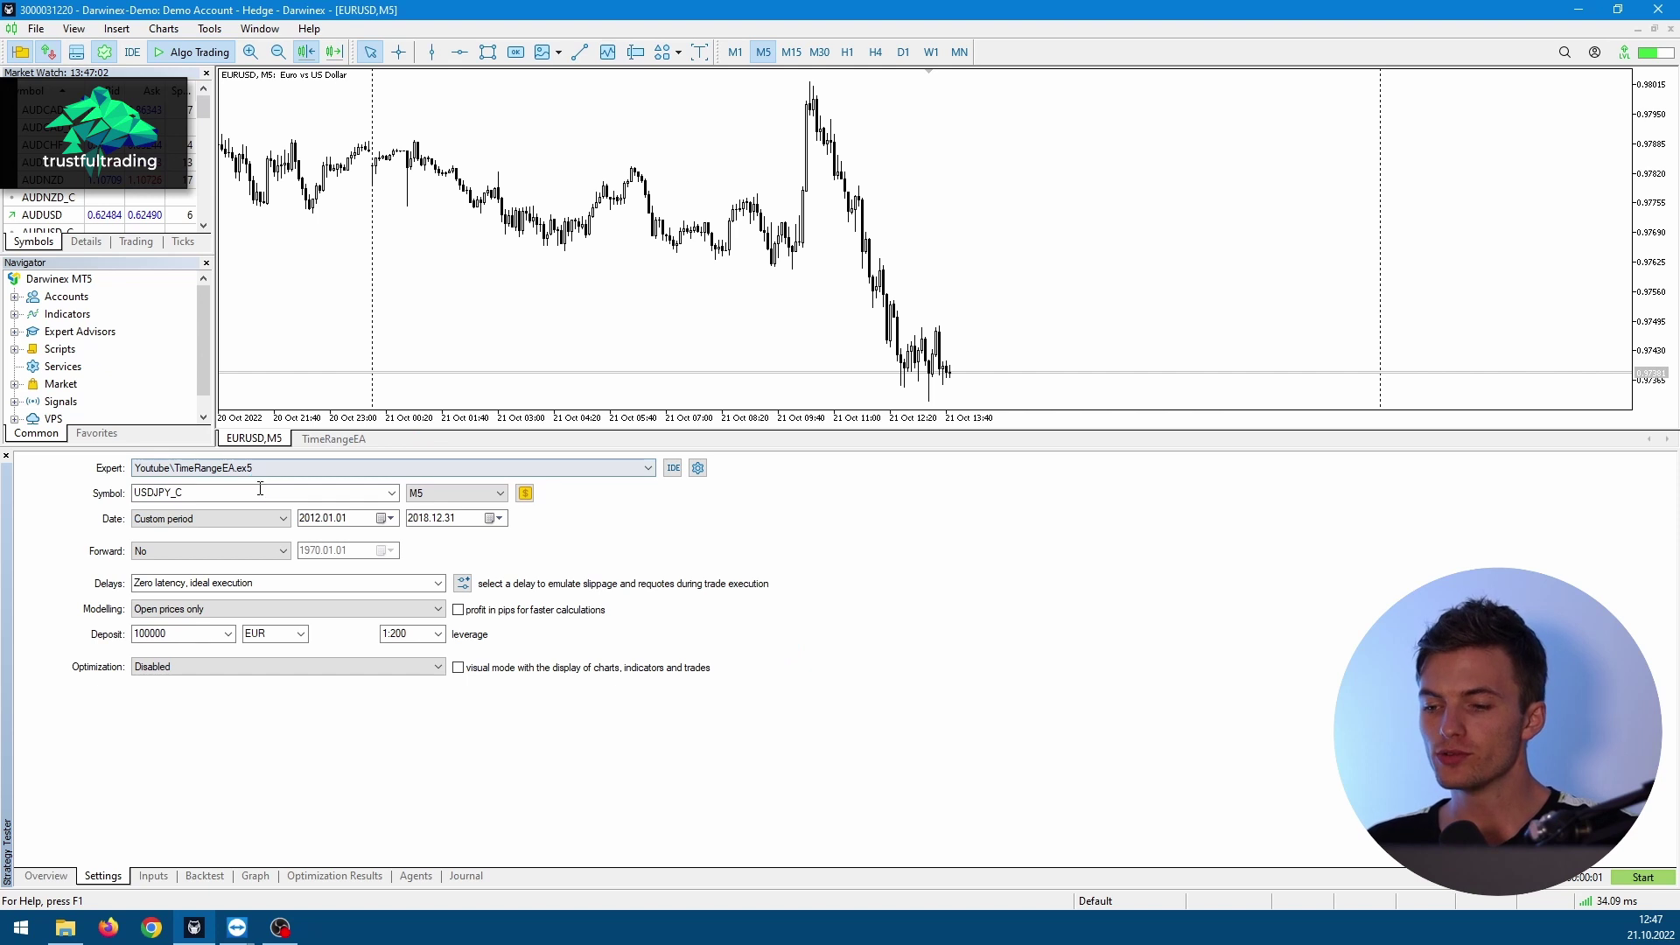
click(391, 493)
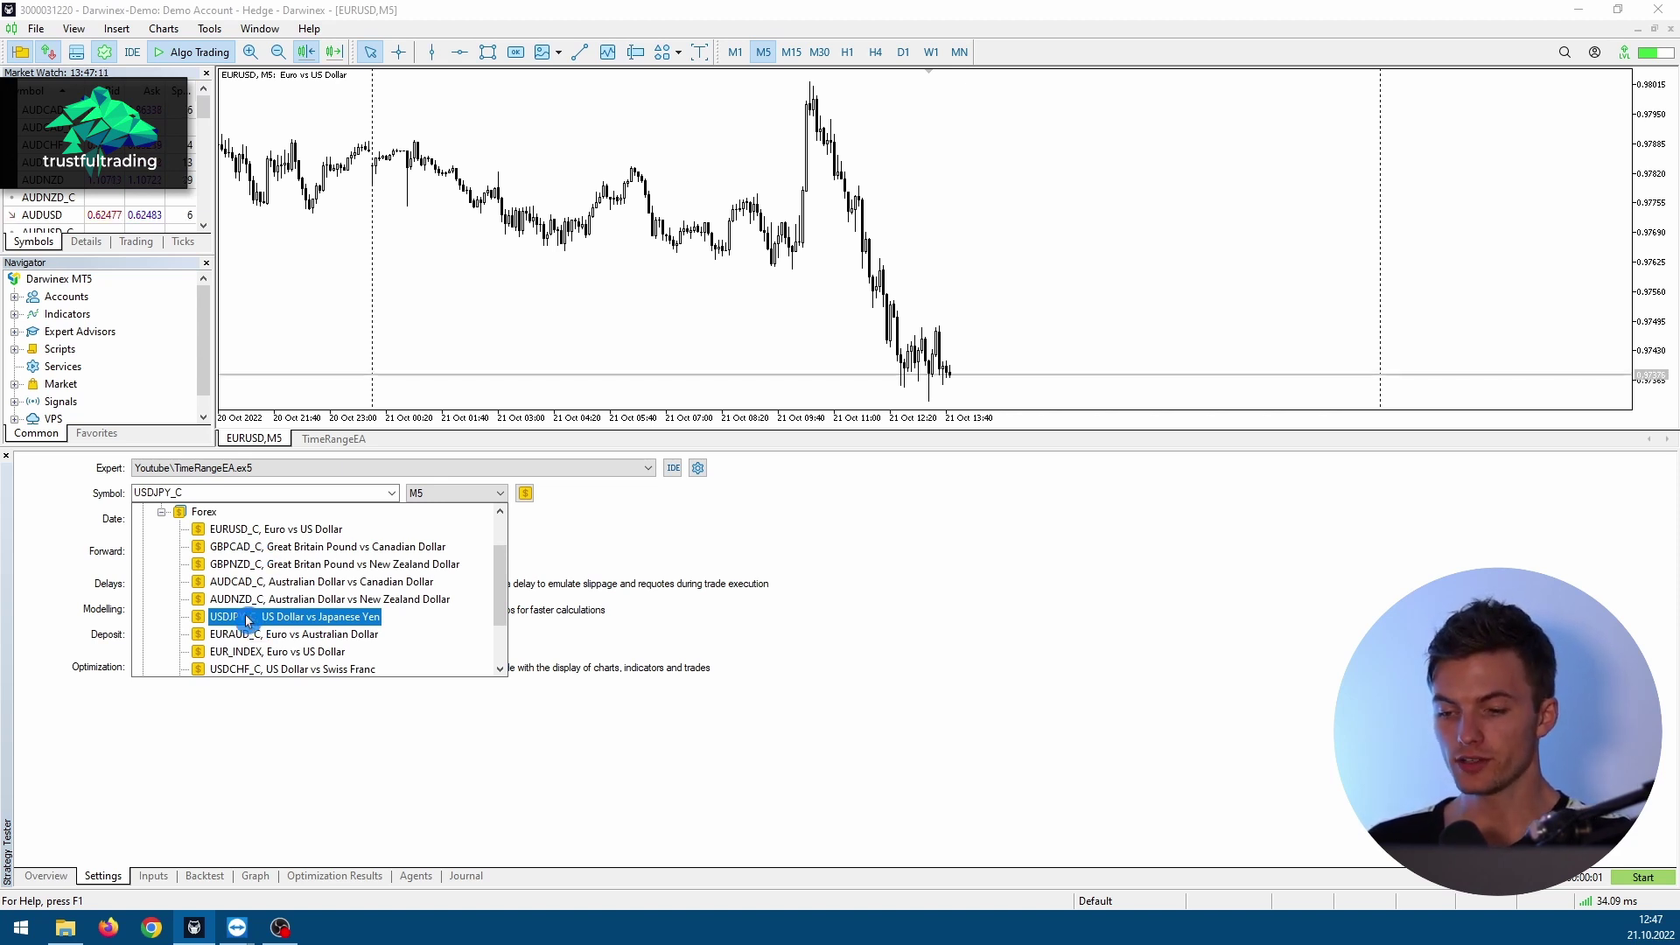
click(713, 551)
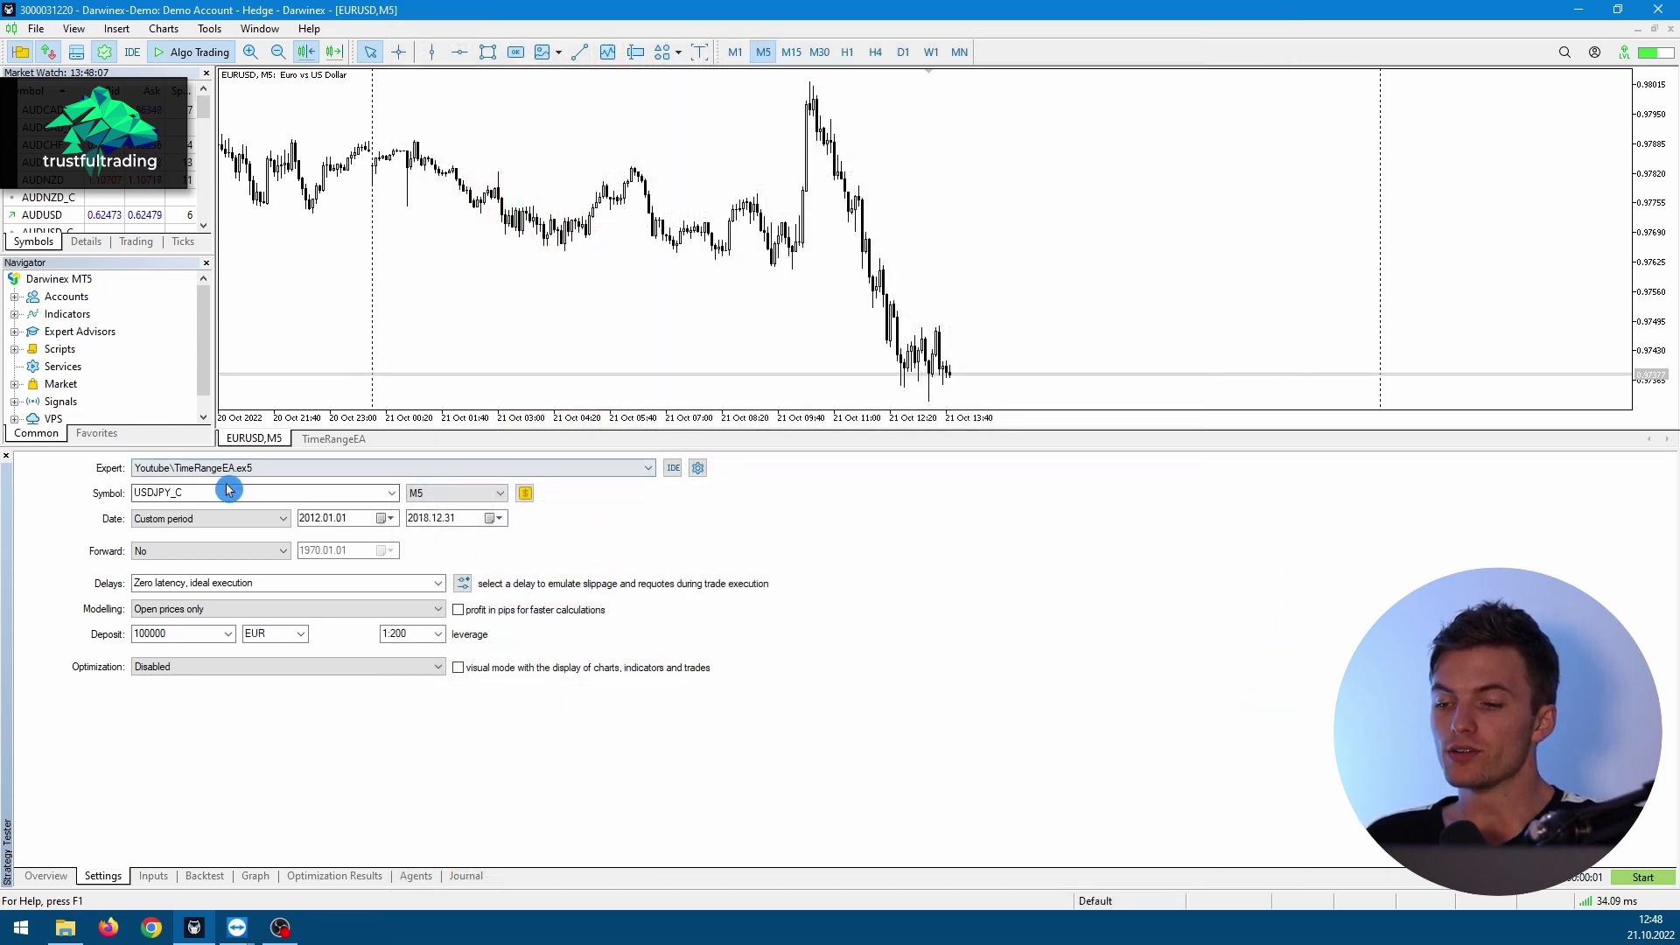
click(228, 490)
click(447, 491)
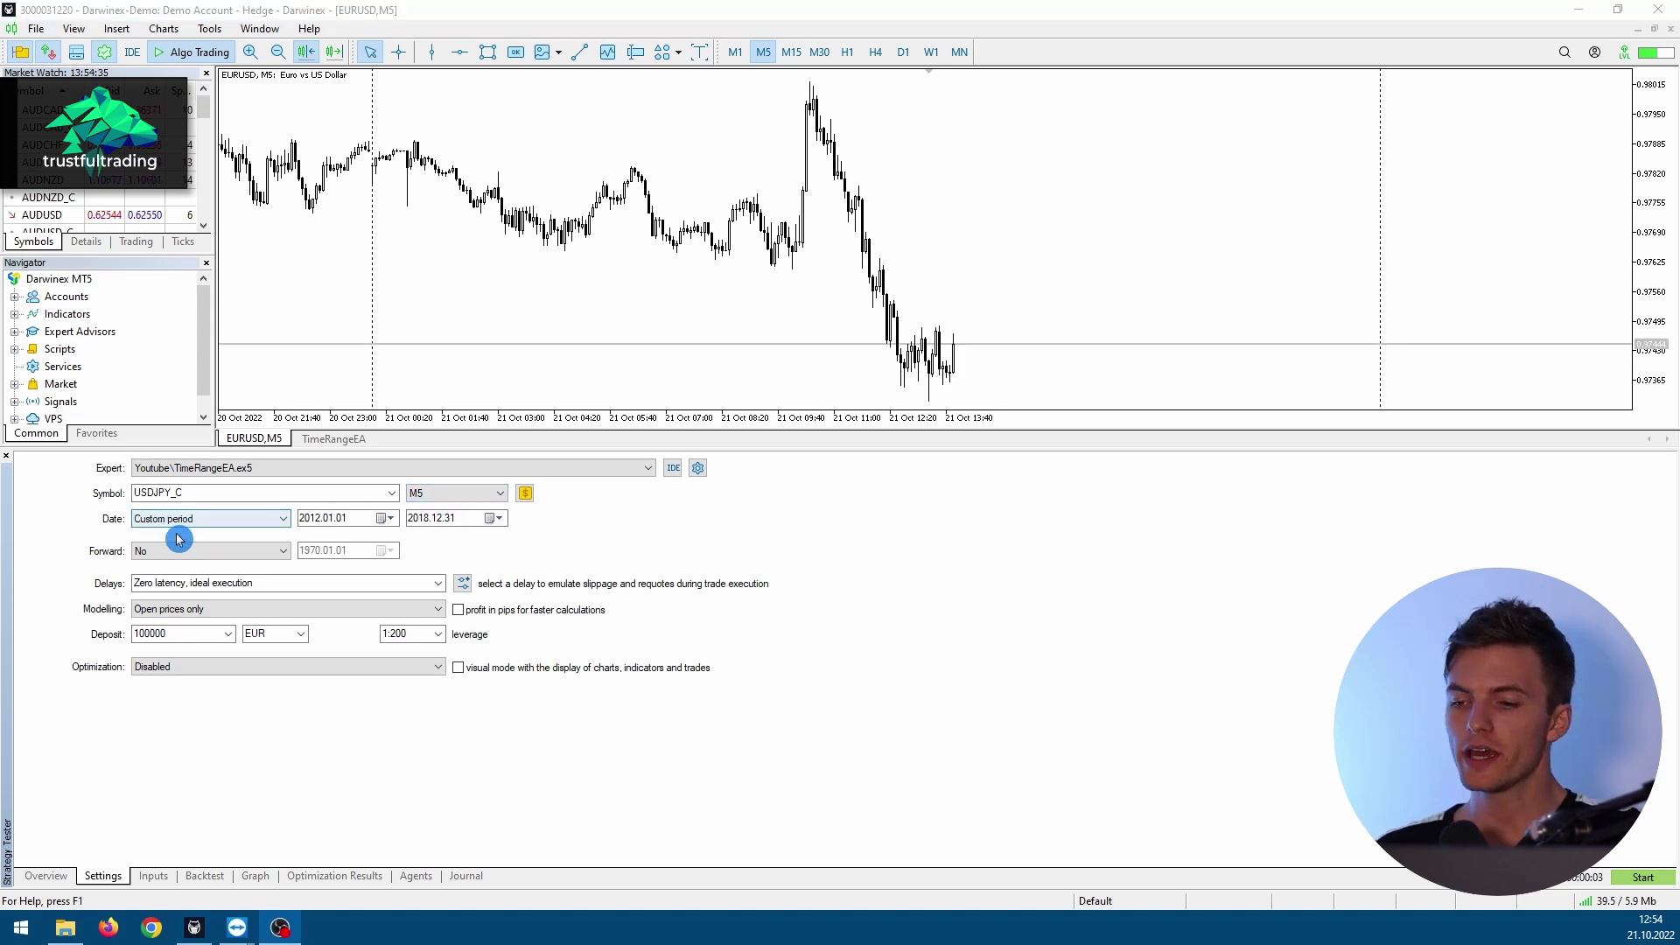
click(207, 529)
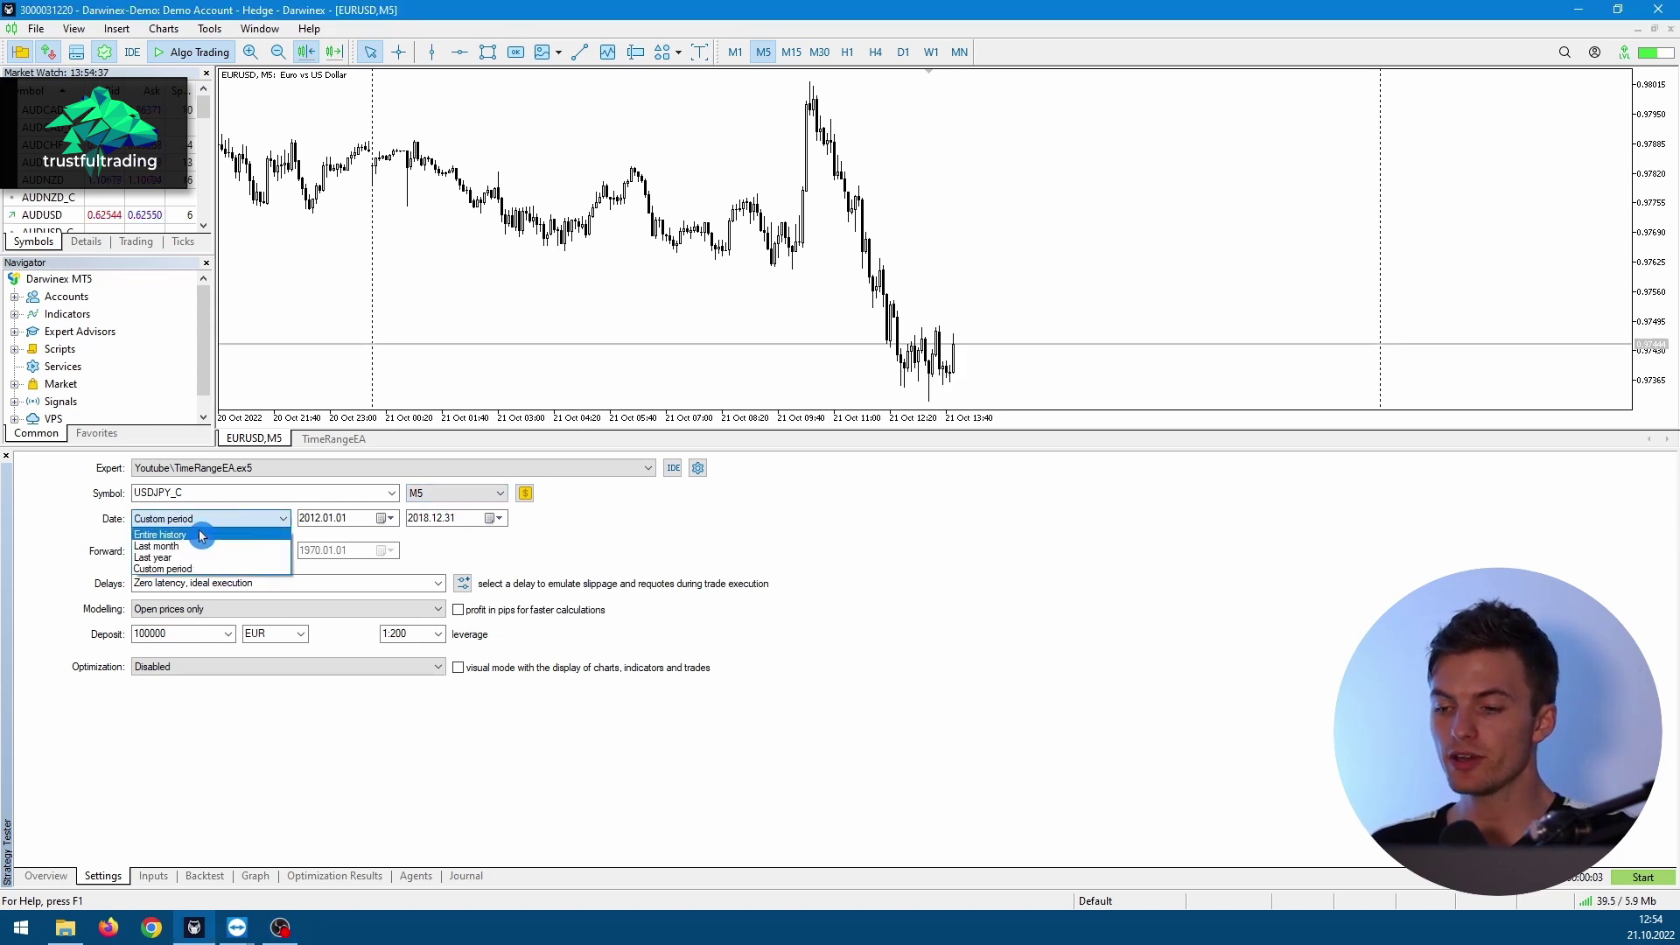
click(205, 525)
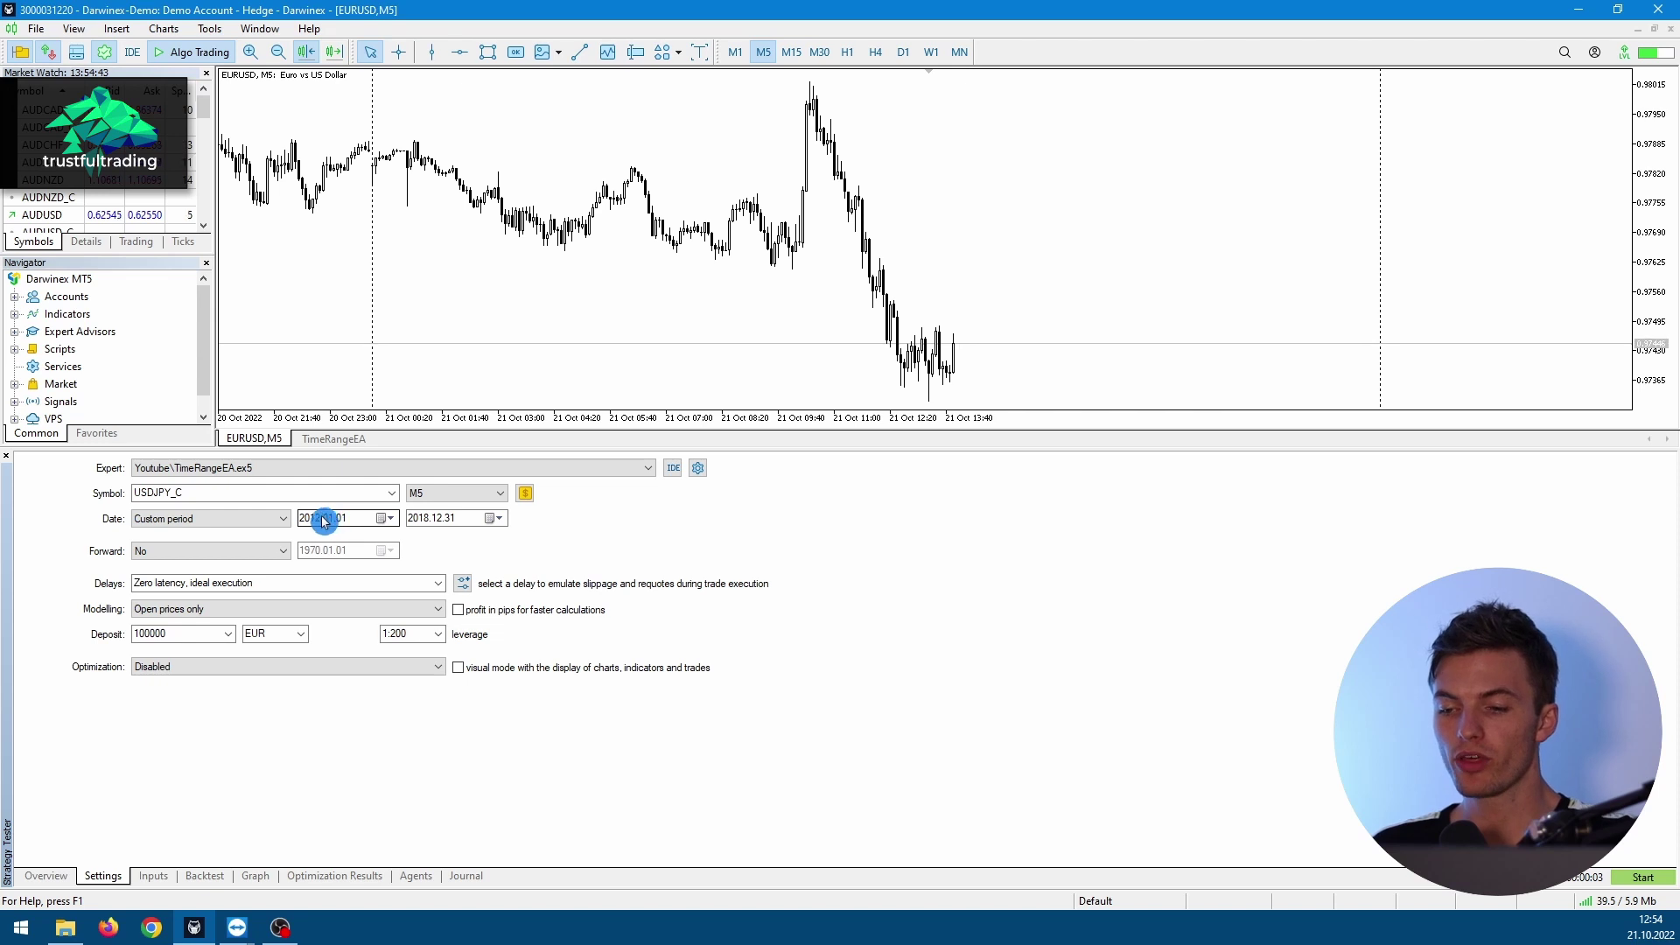
click(431, 525)
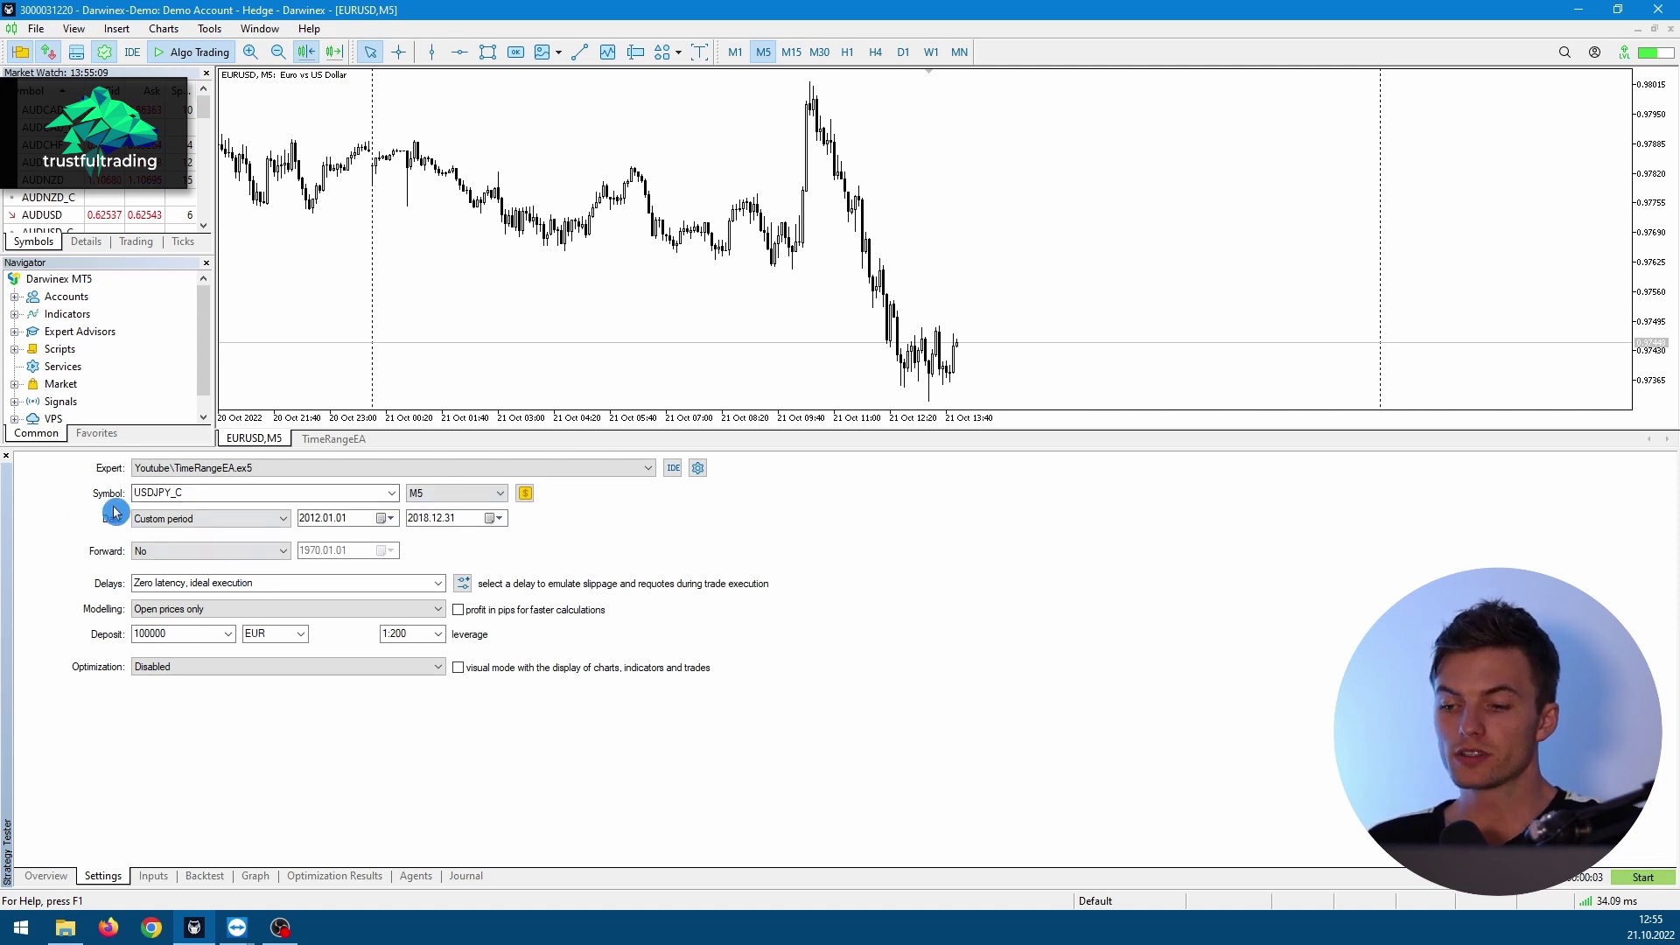
click(181, 553)
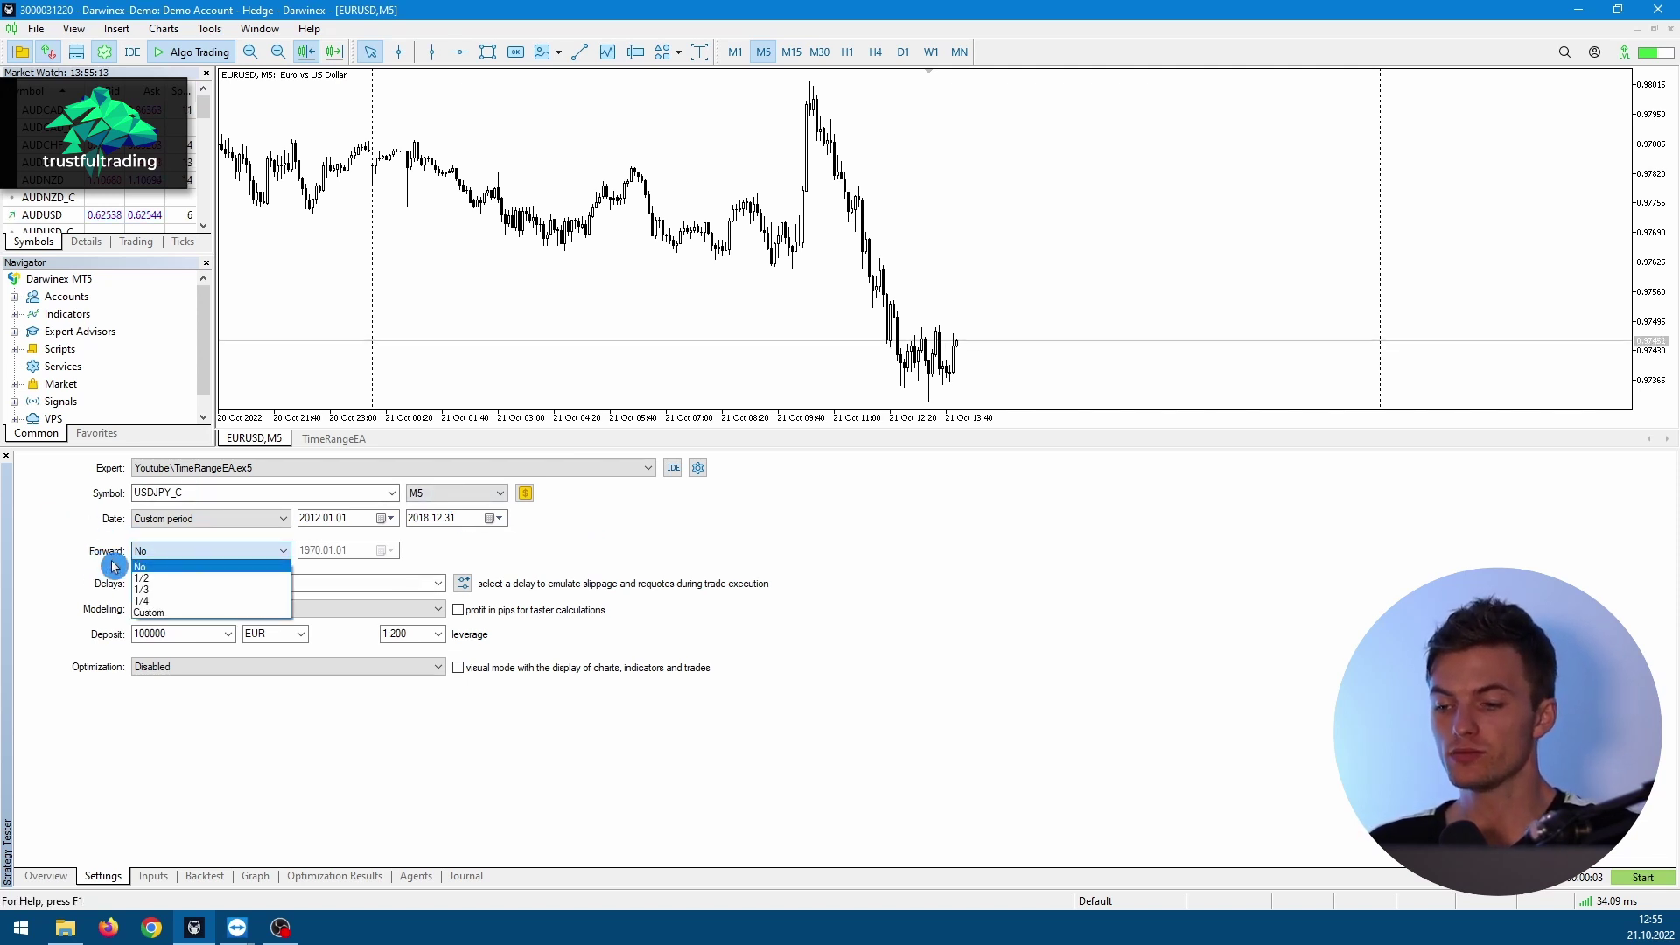
click(87, 547)
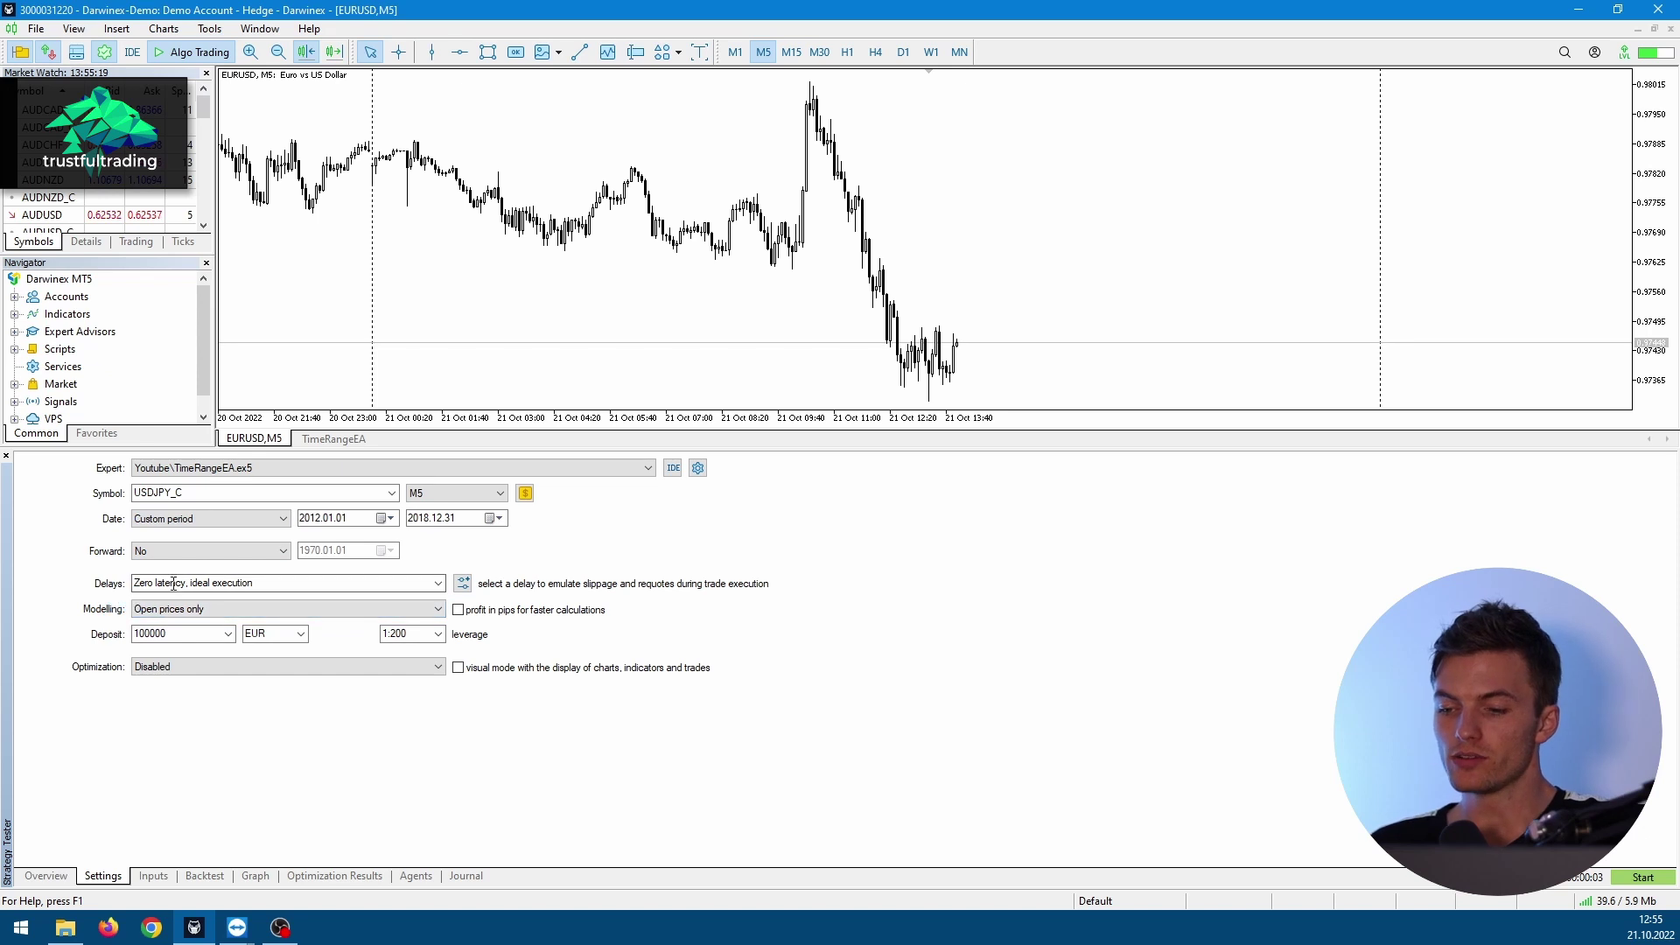
click(459, 583)
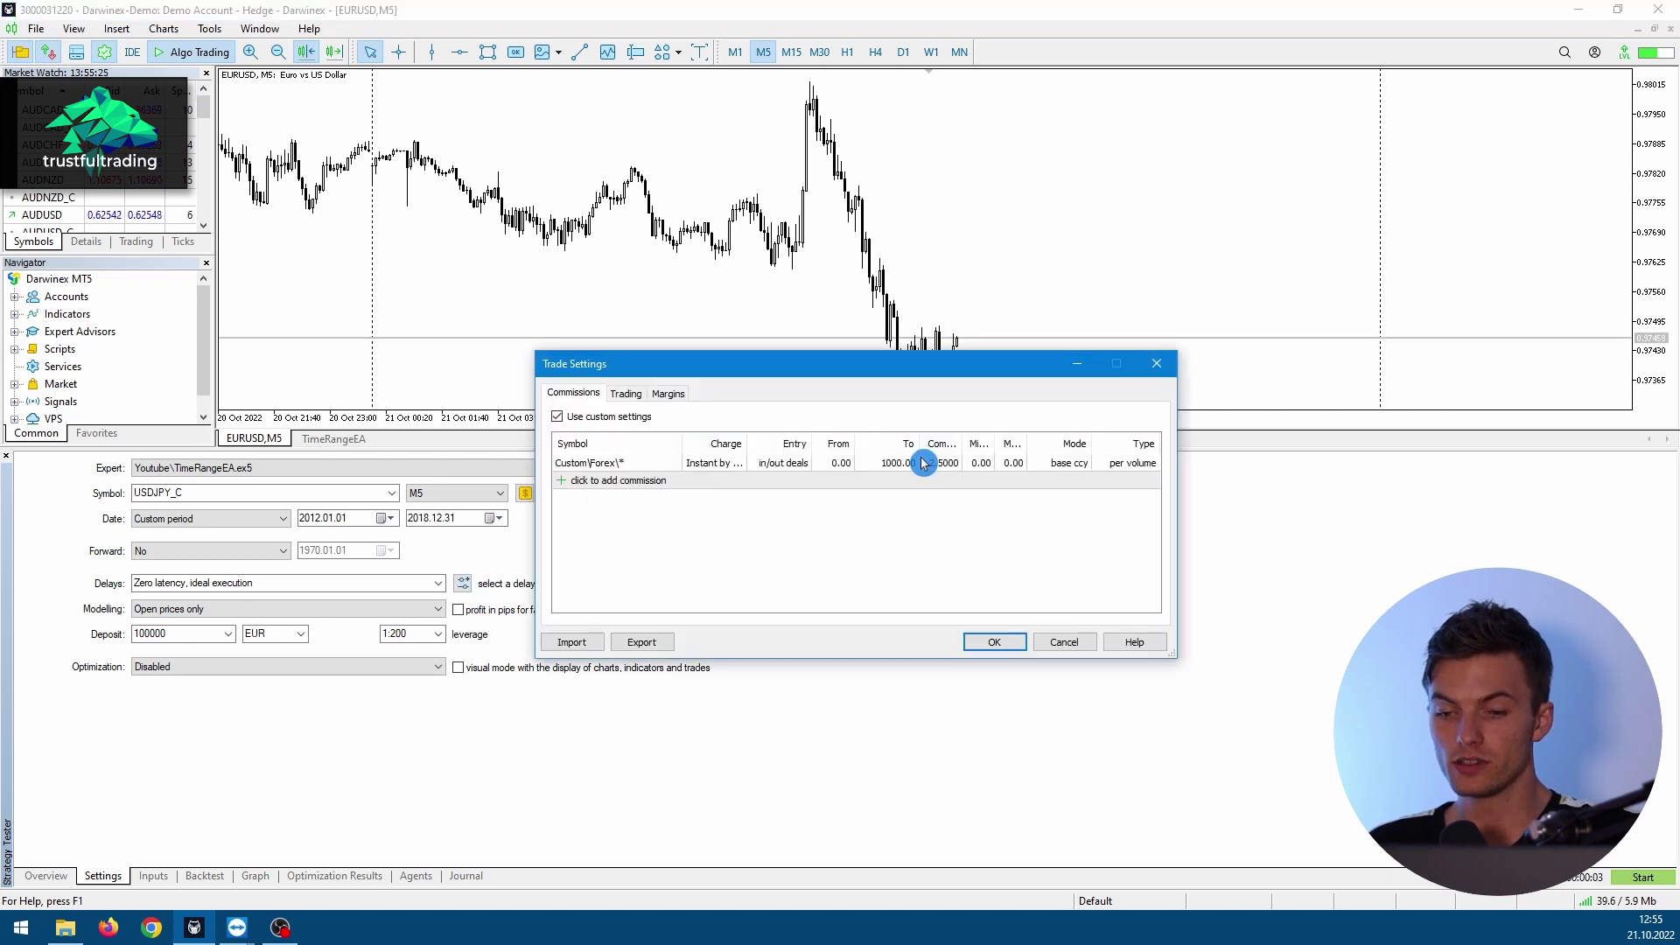
click(1157, 364)
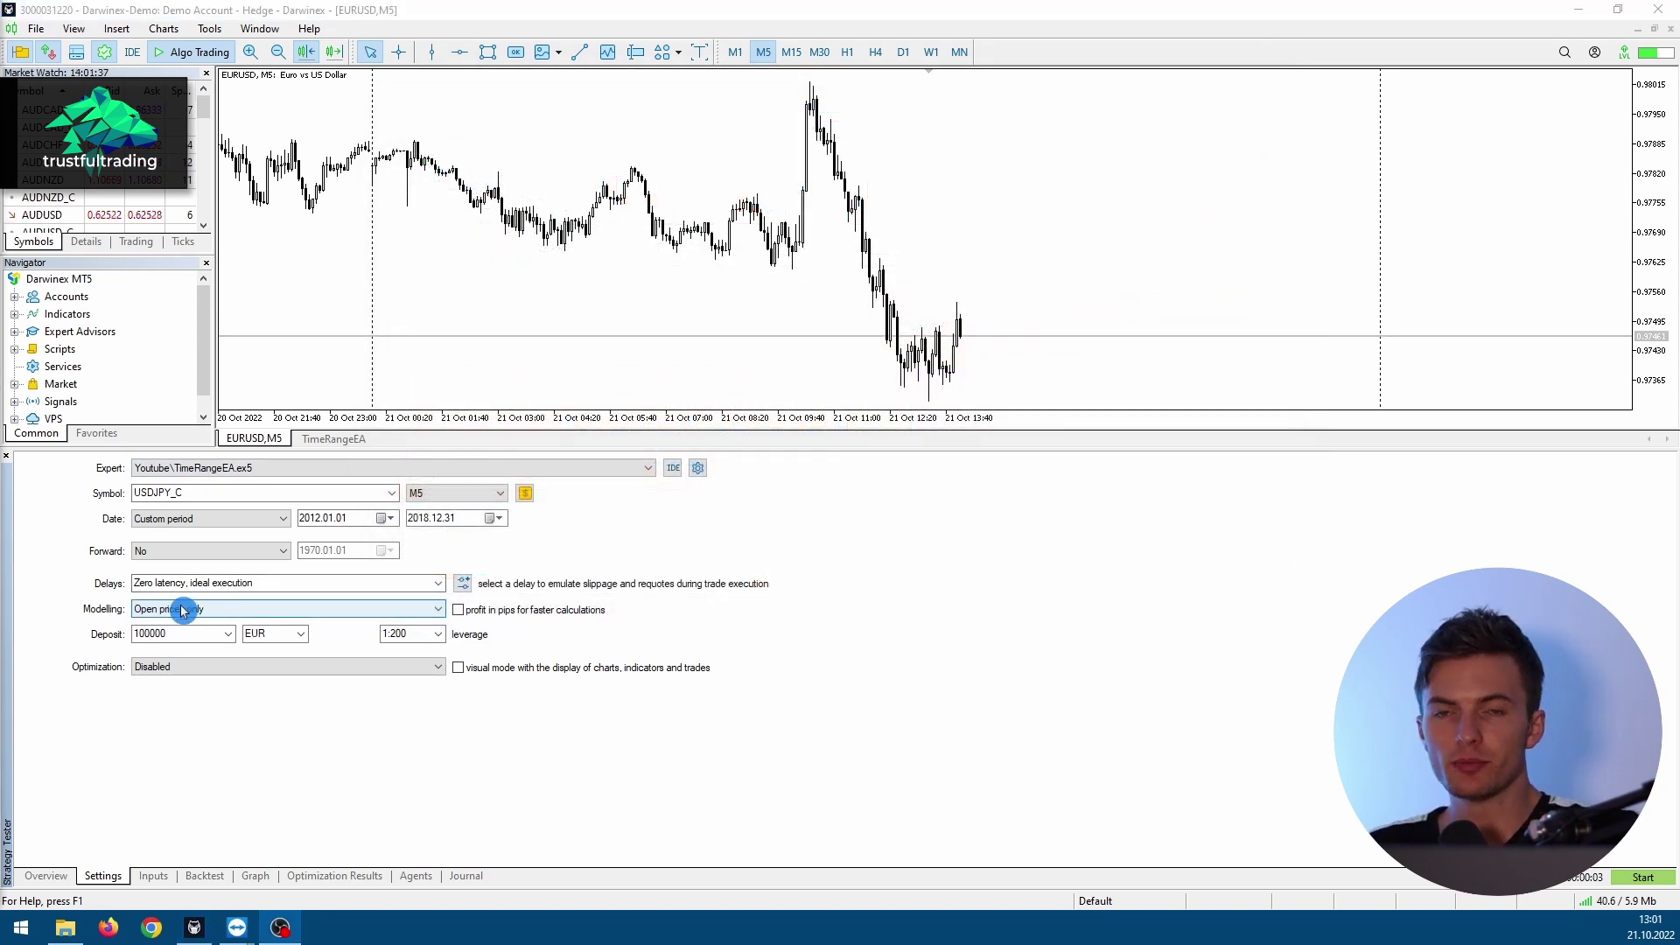
click(200, 609)
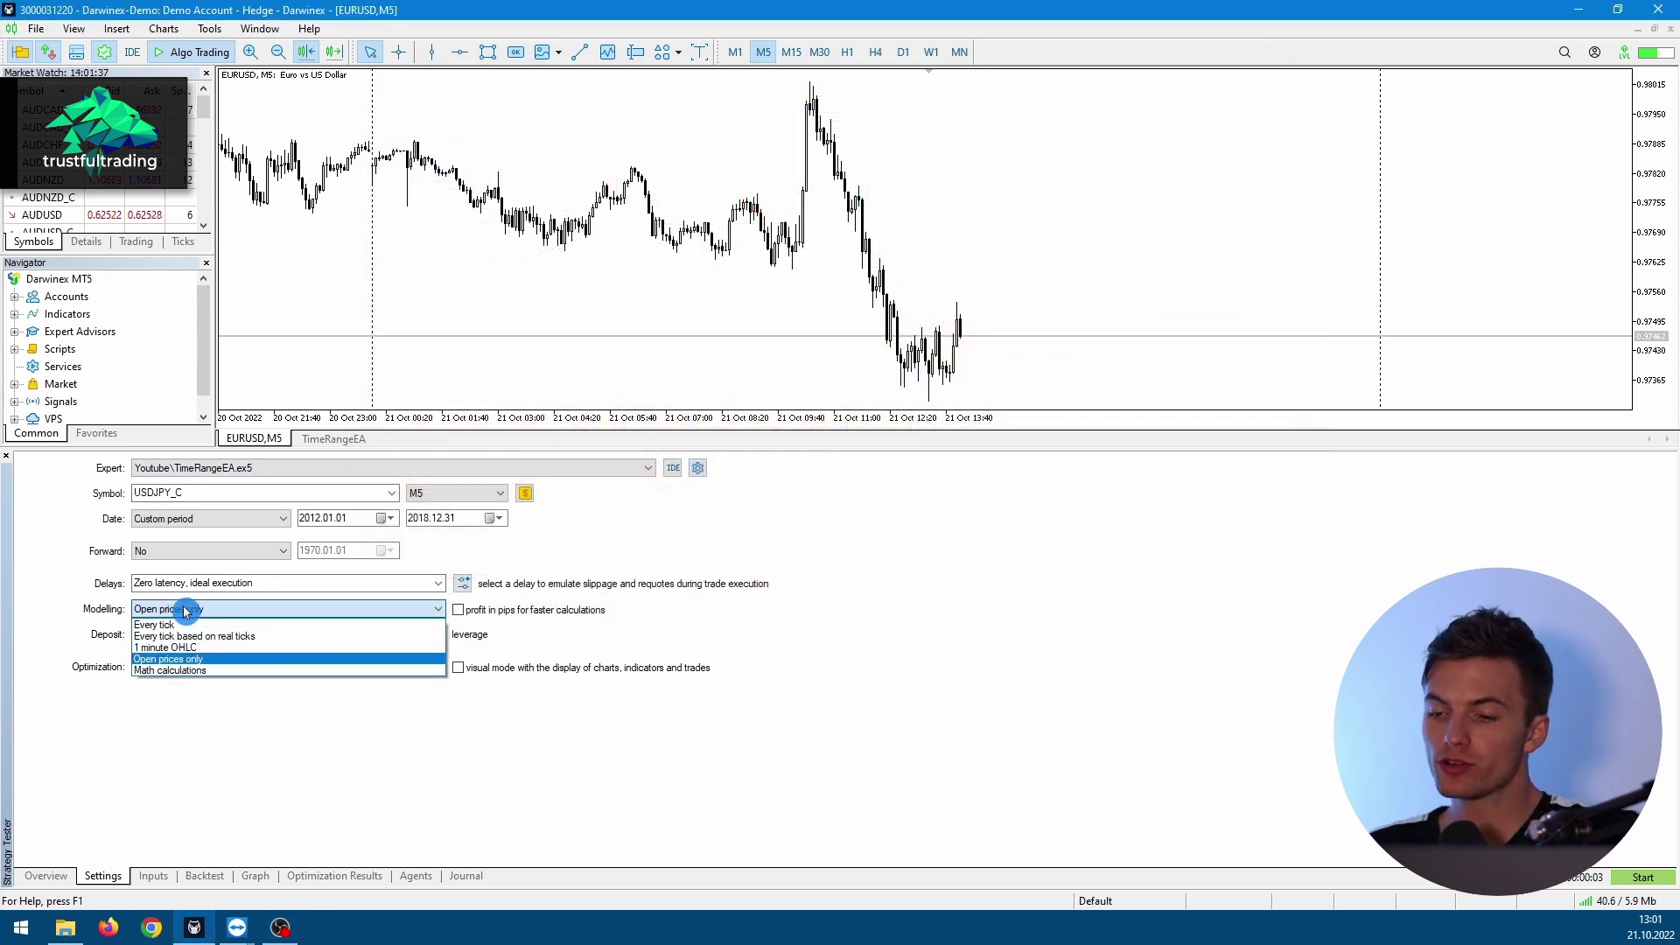
click(224, 662)
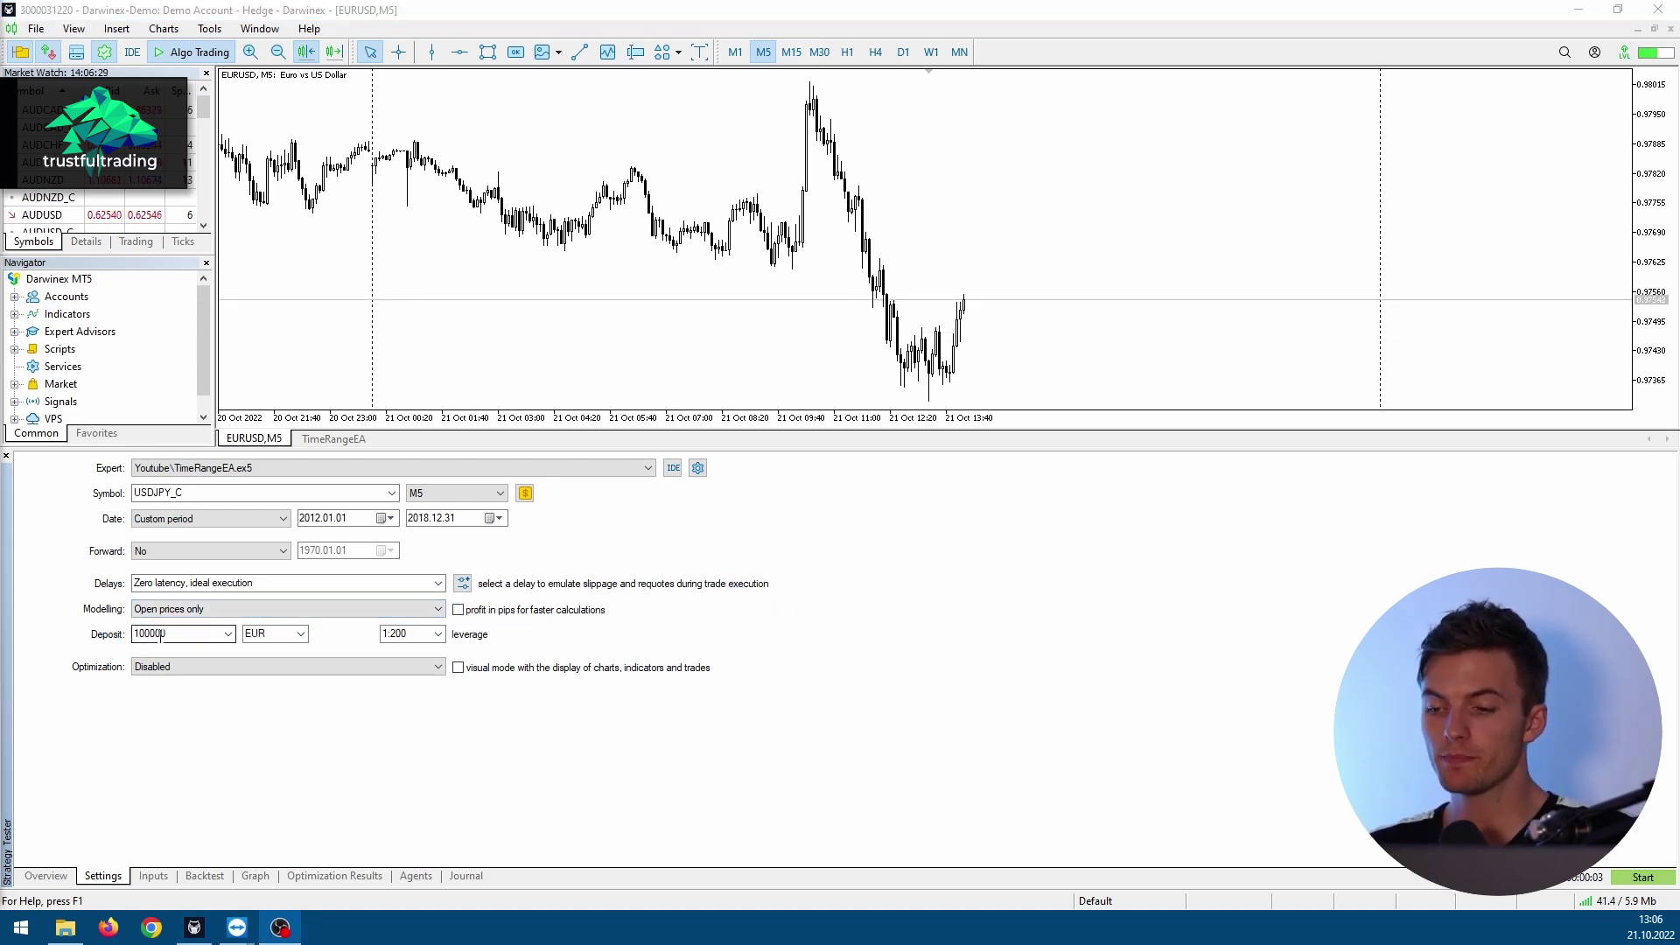
Step: Keep the deposit at 100000 and bring up the Optimization mode choices
double_click(131, 634)
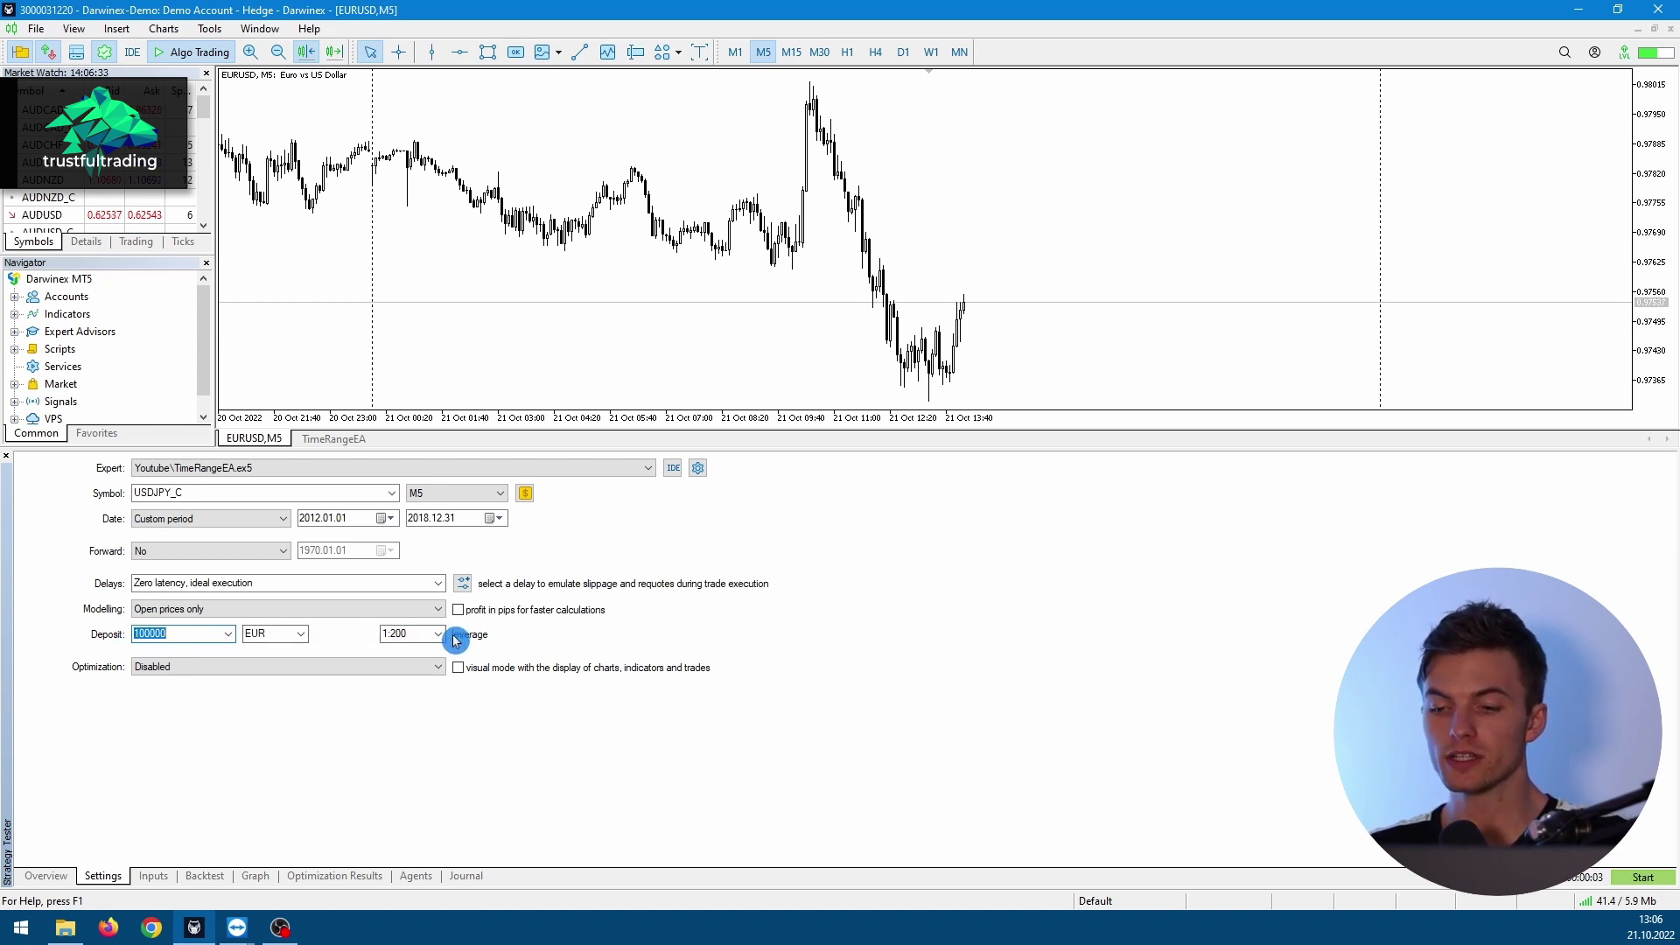
click(194, 701)
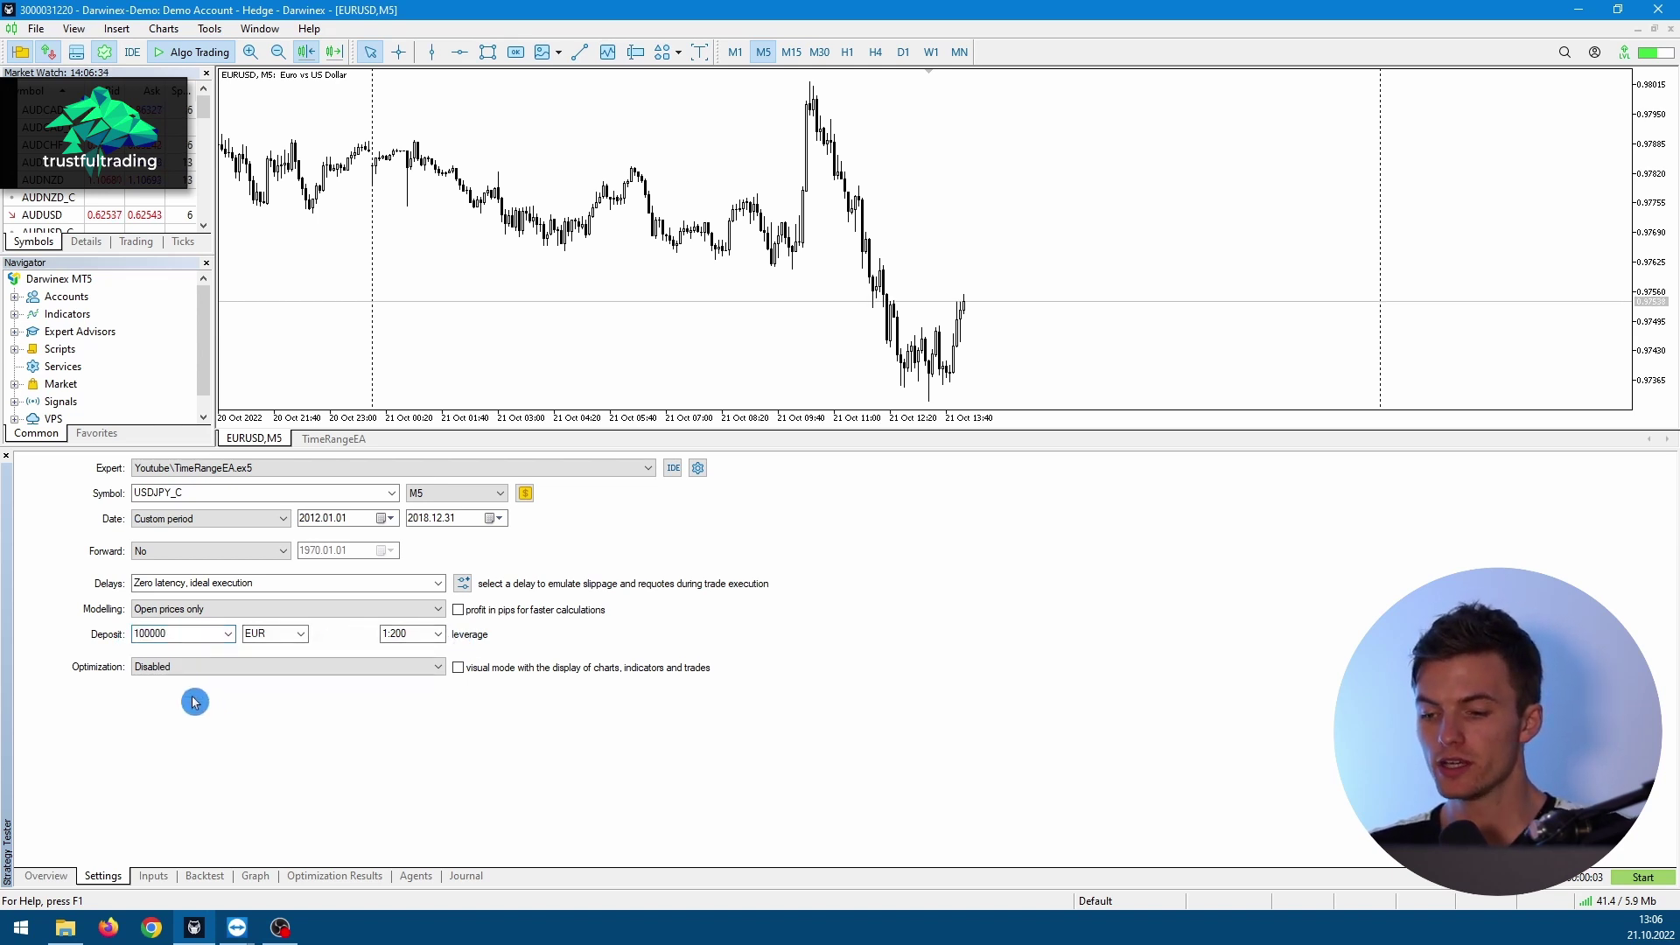
click(233, 671)
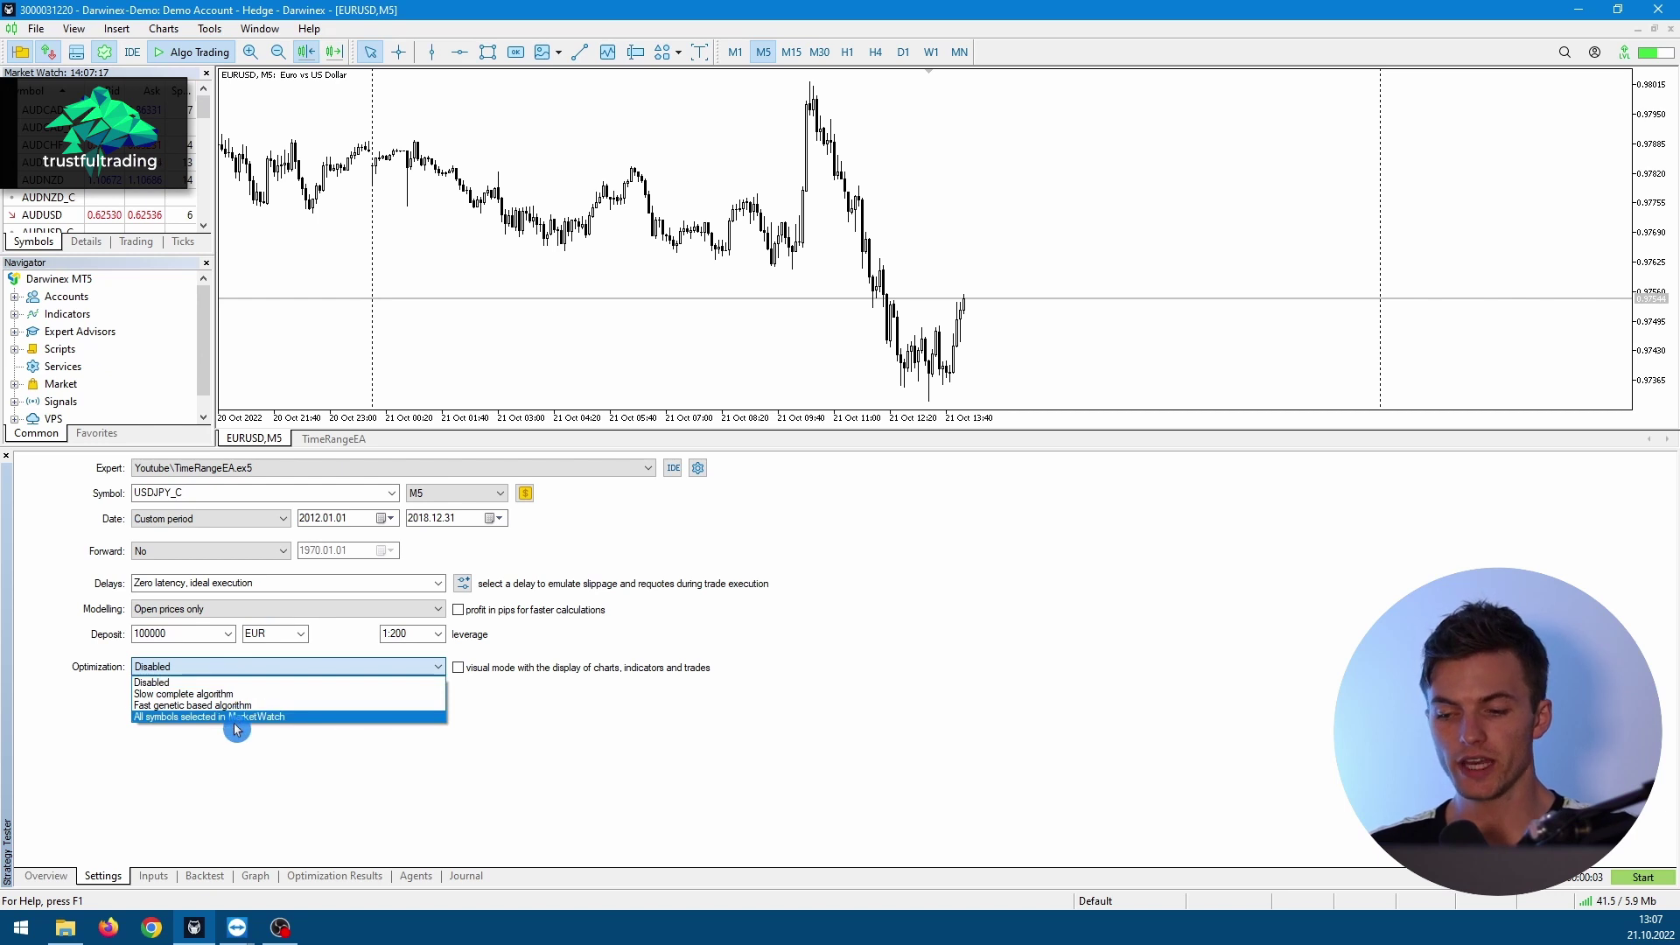
Step: Set optimization to Slow complete algorithm with Balance max as the criterion
click(190, 696)
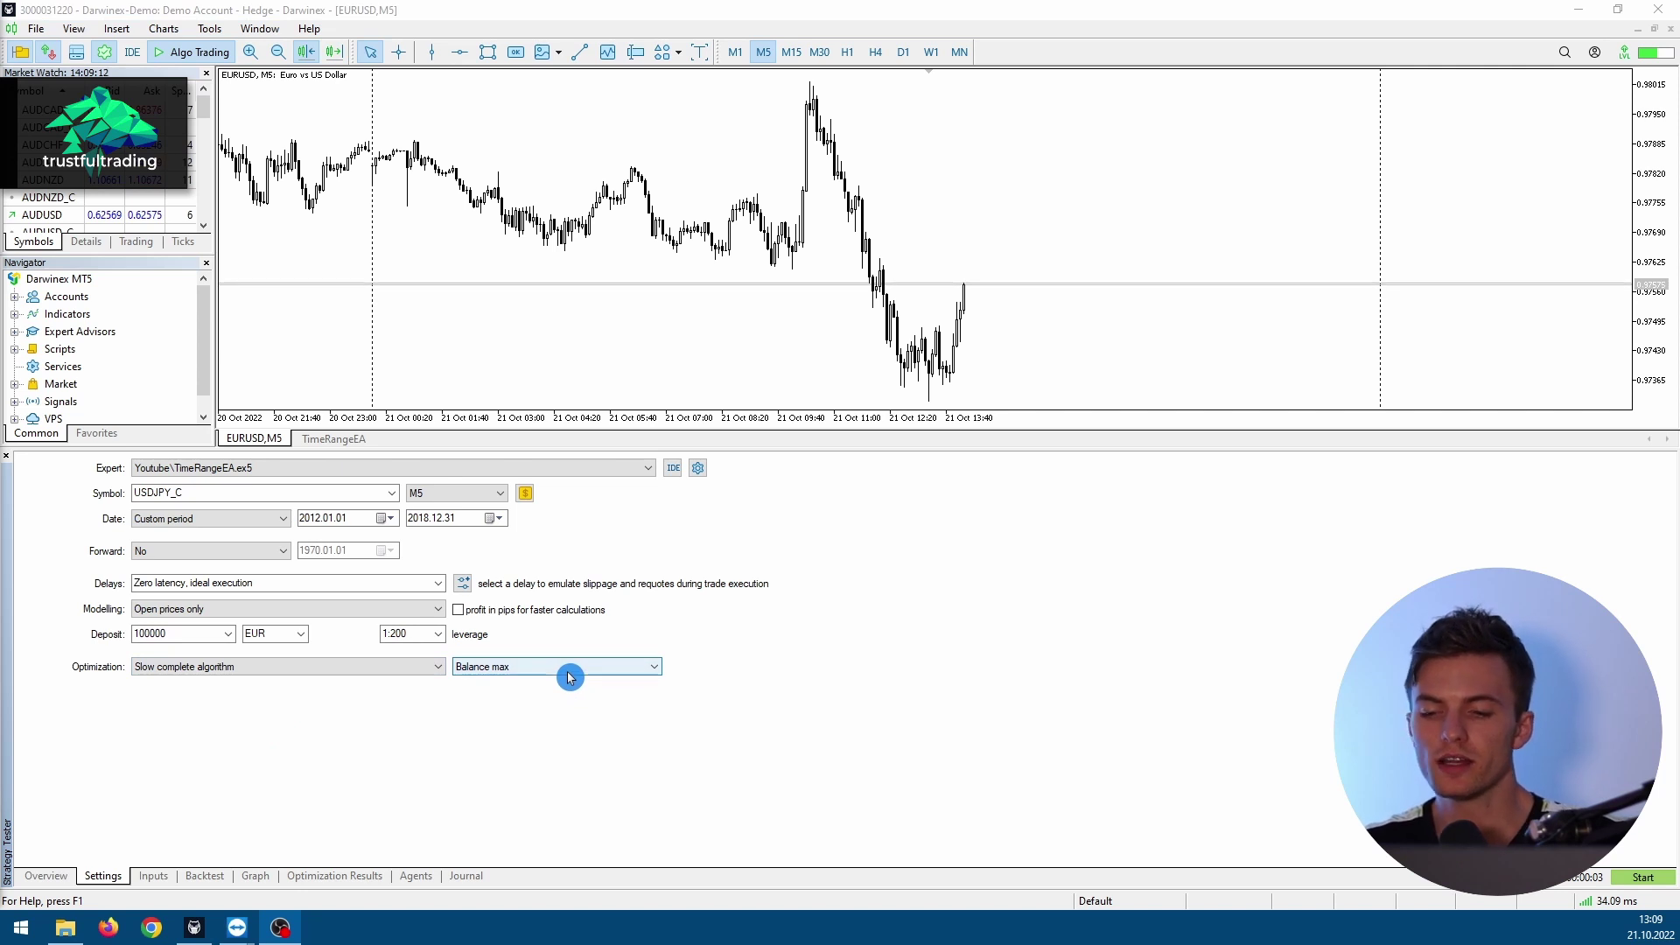
click(569, 677)
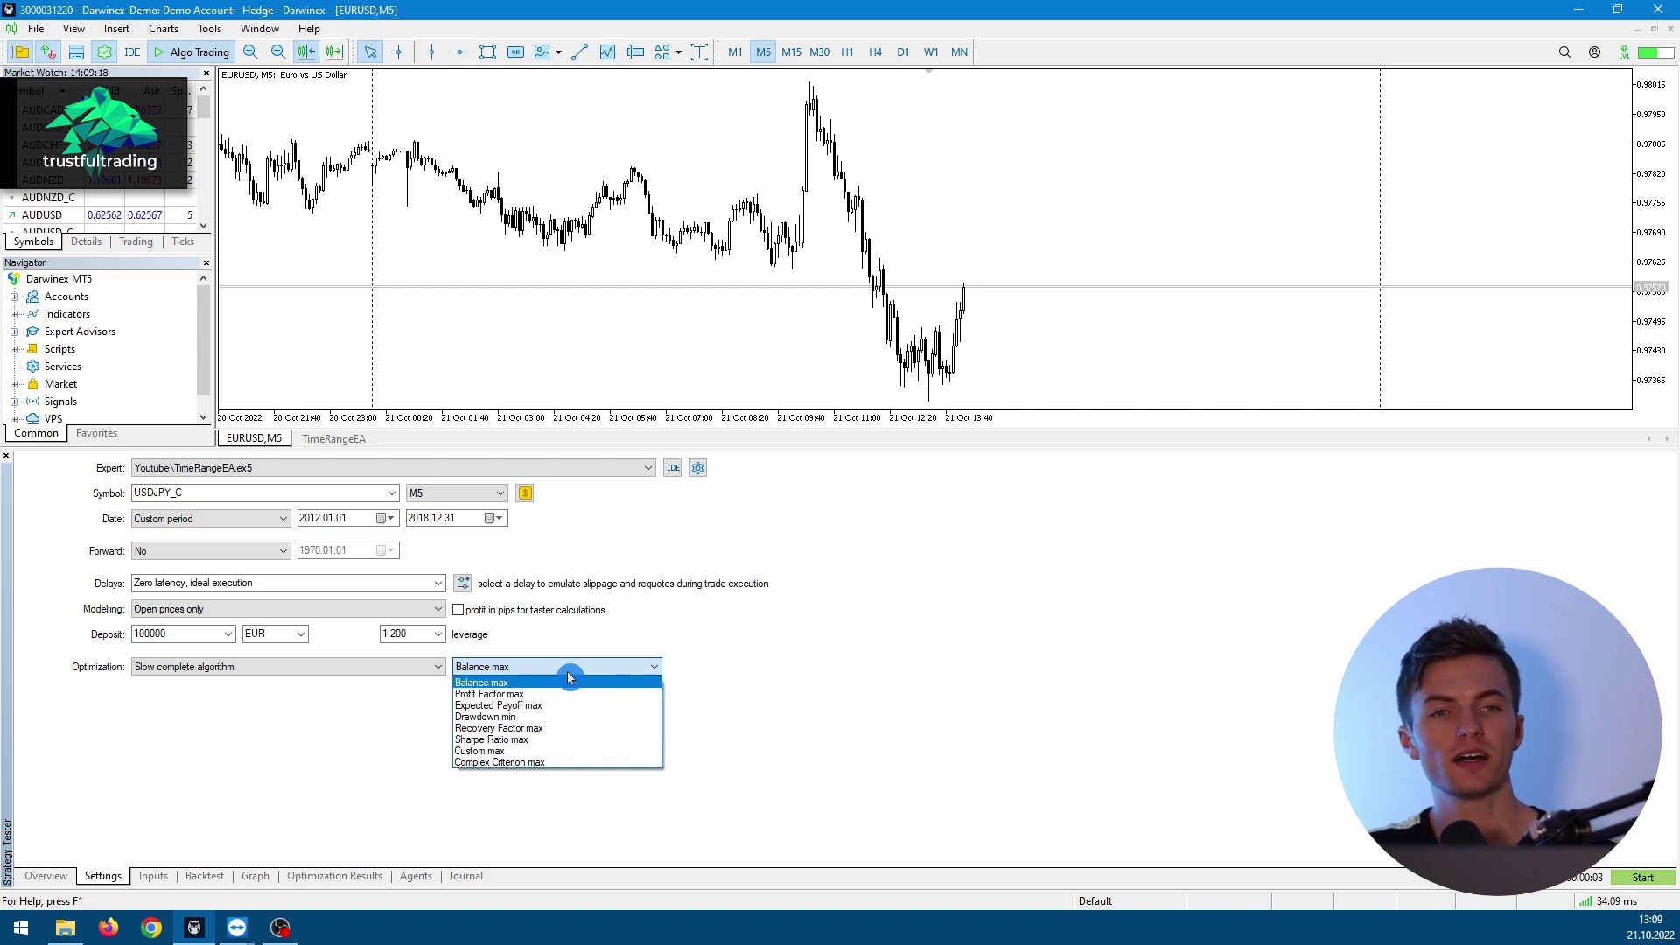
click(496, 686)
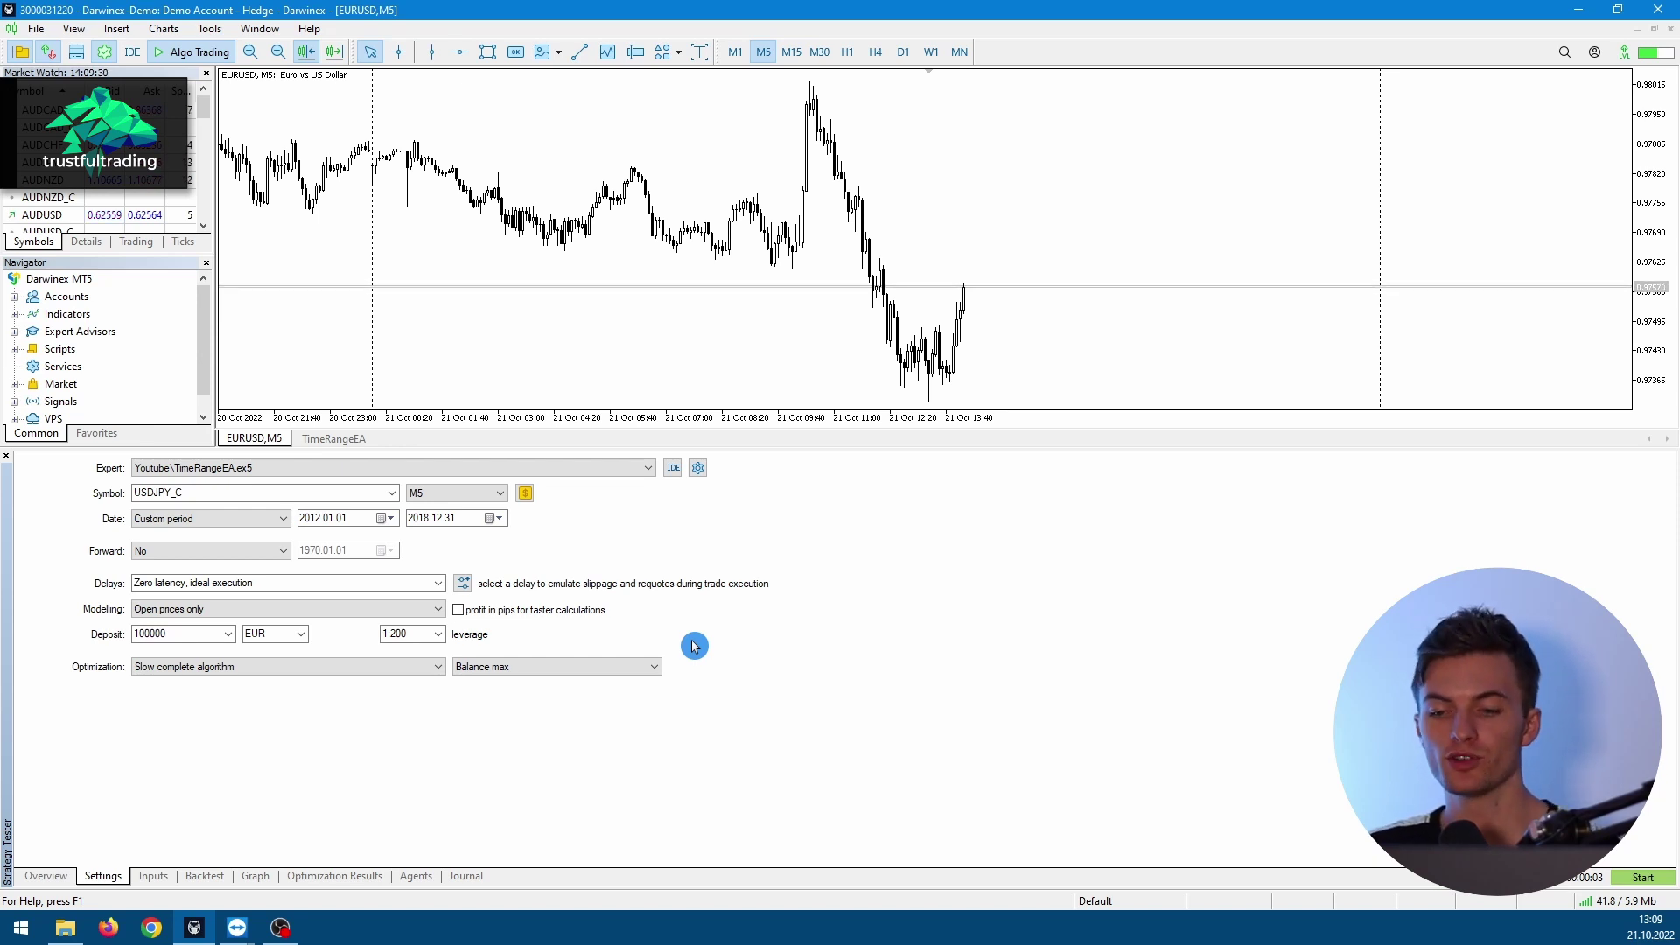
click(640, 669)
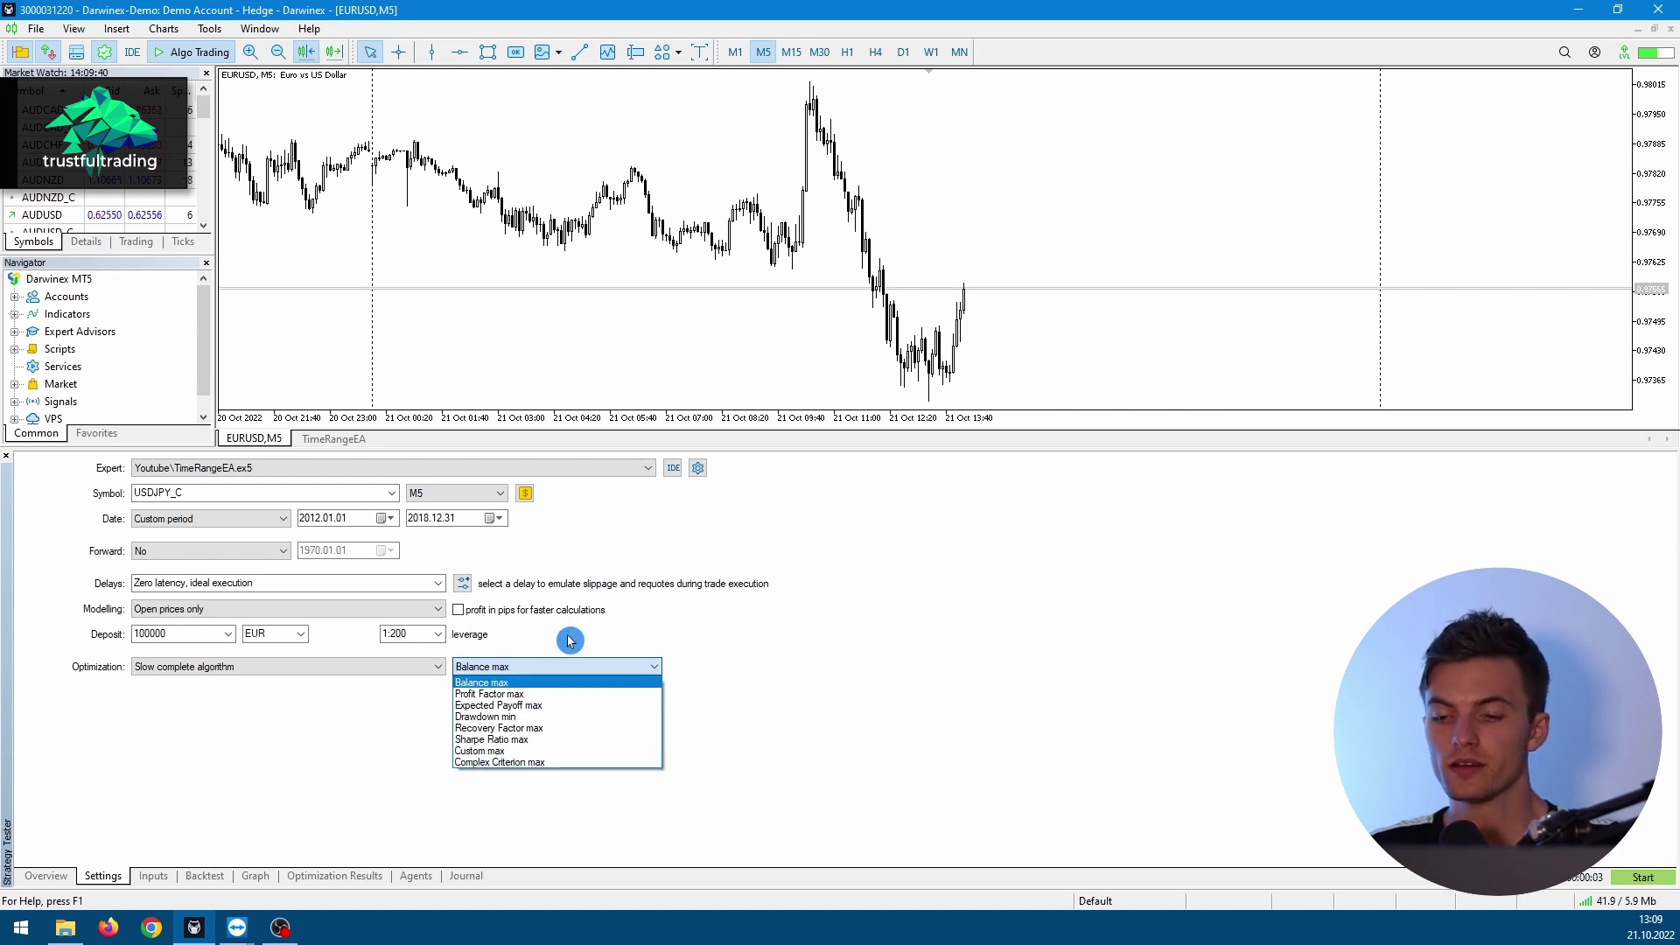
click(556, 667)
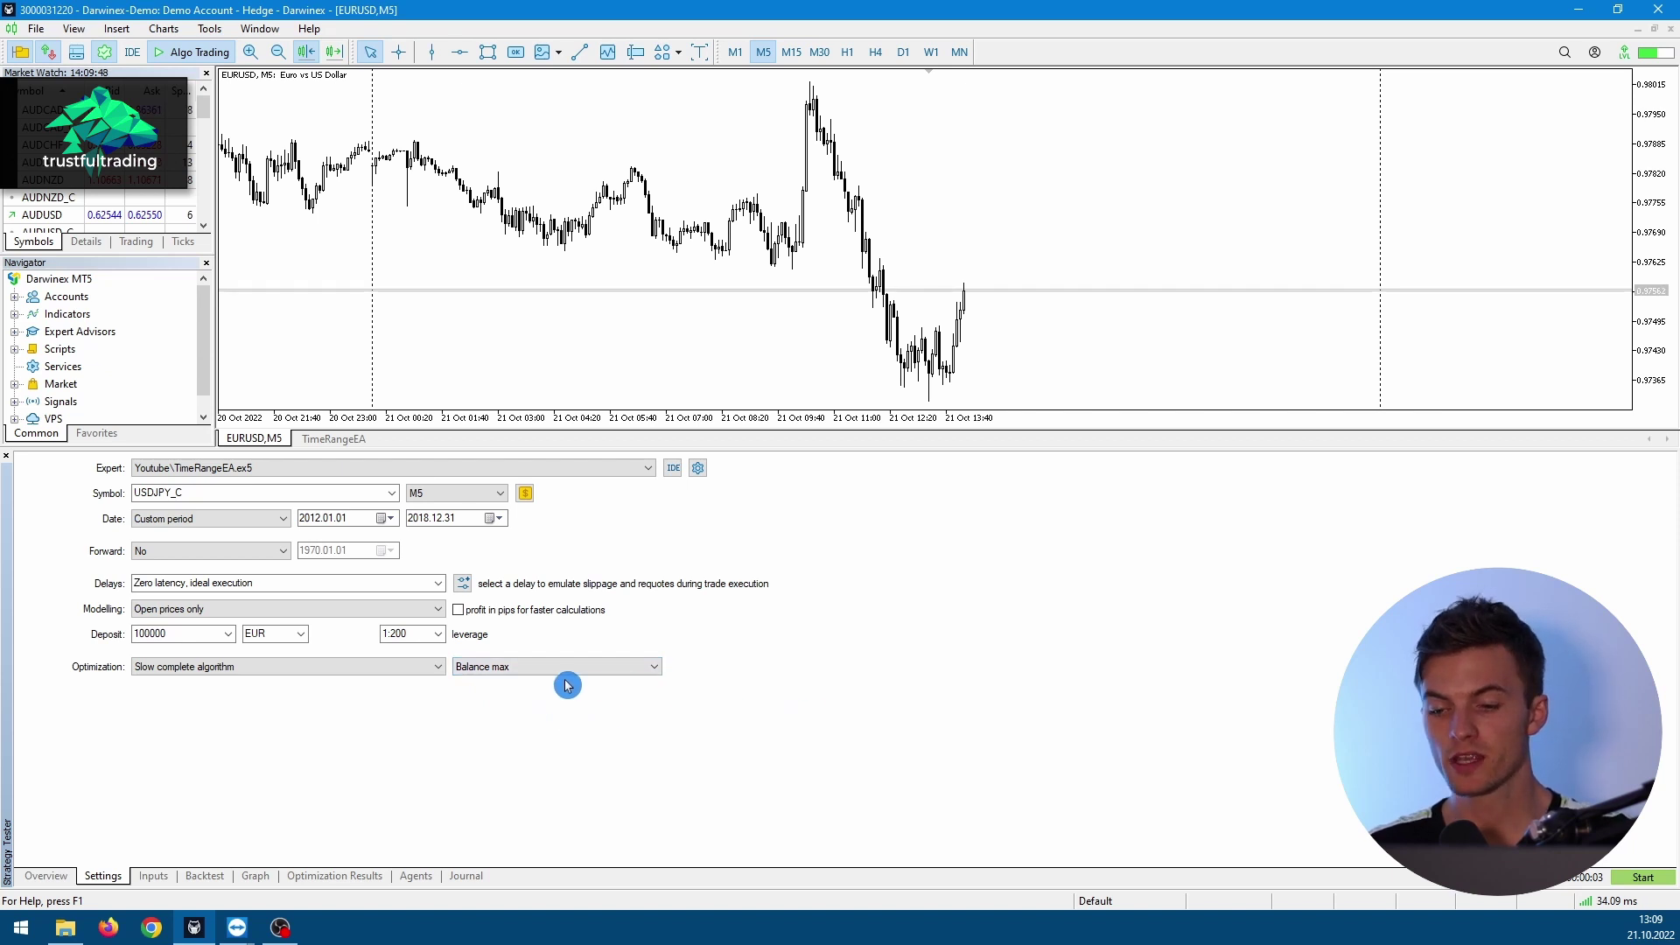
click(153, 878)
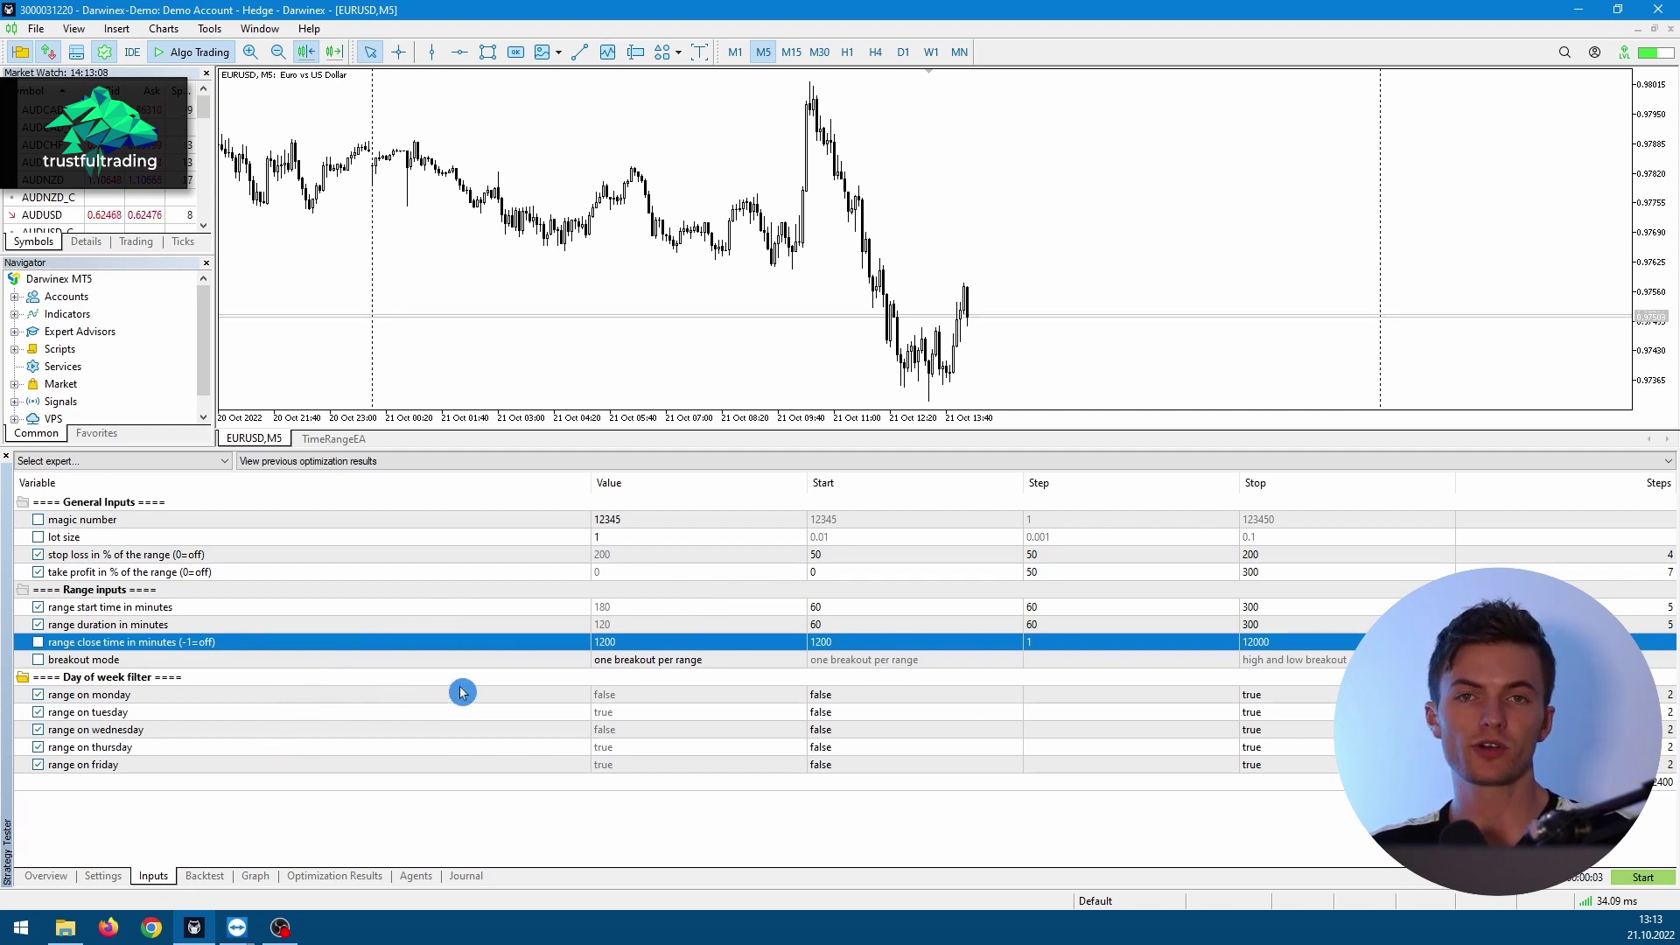
click(102, 875)
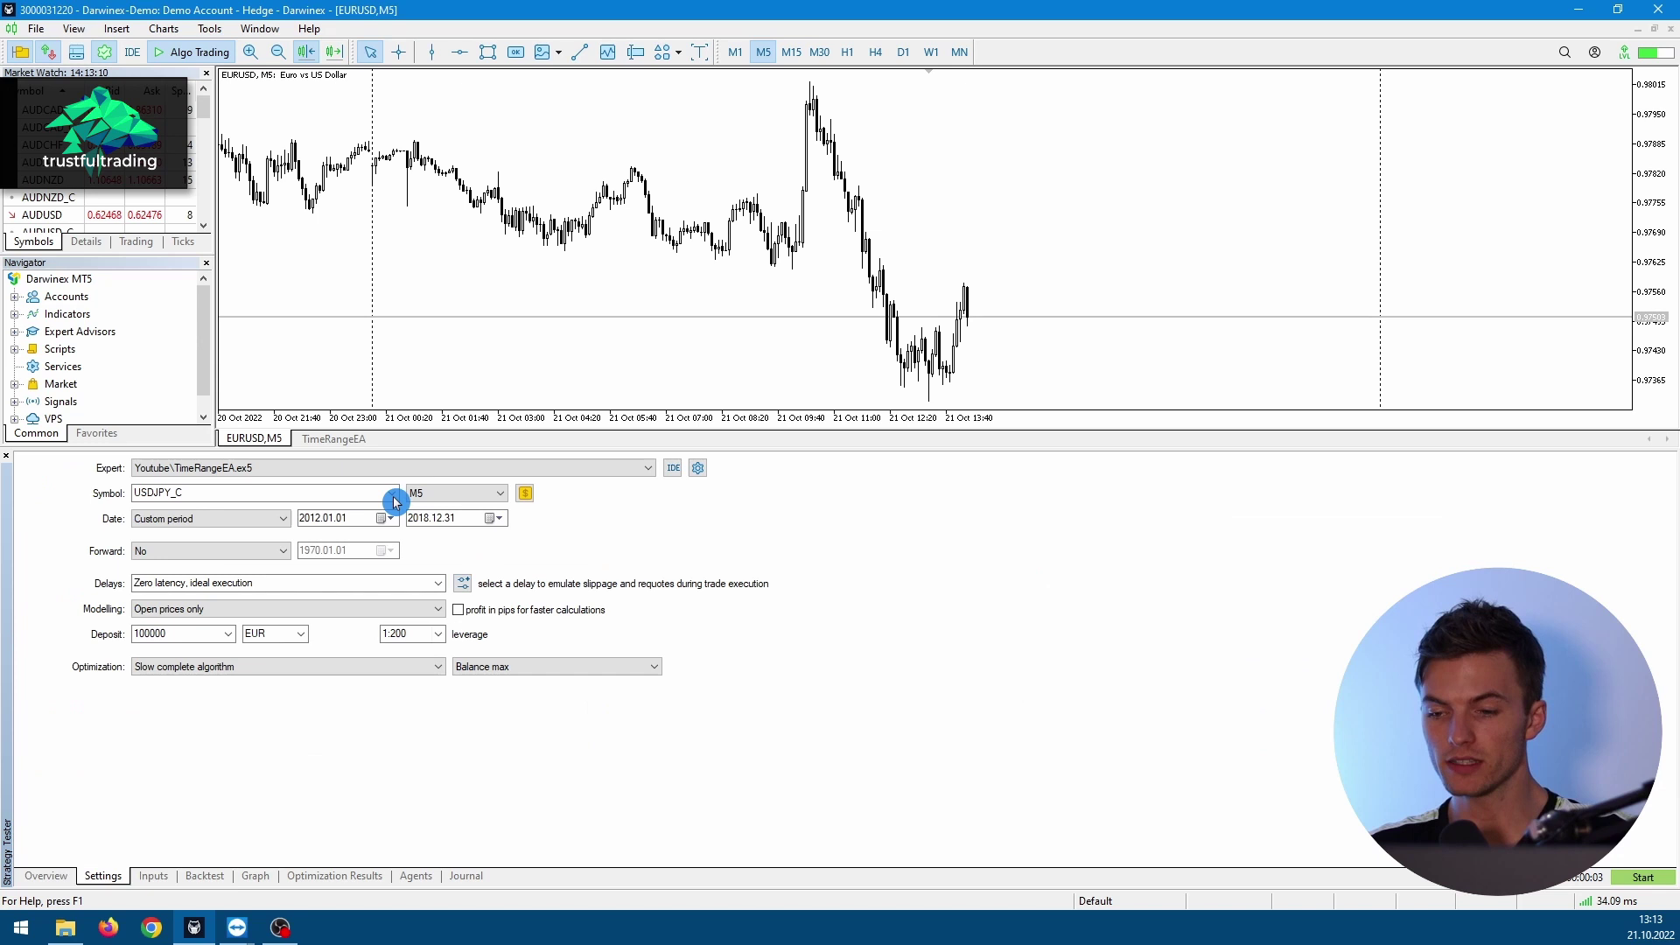
click(155, 877)
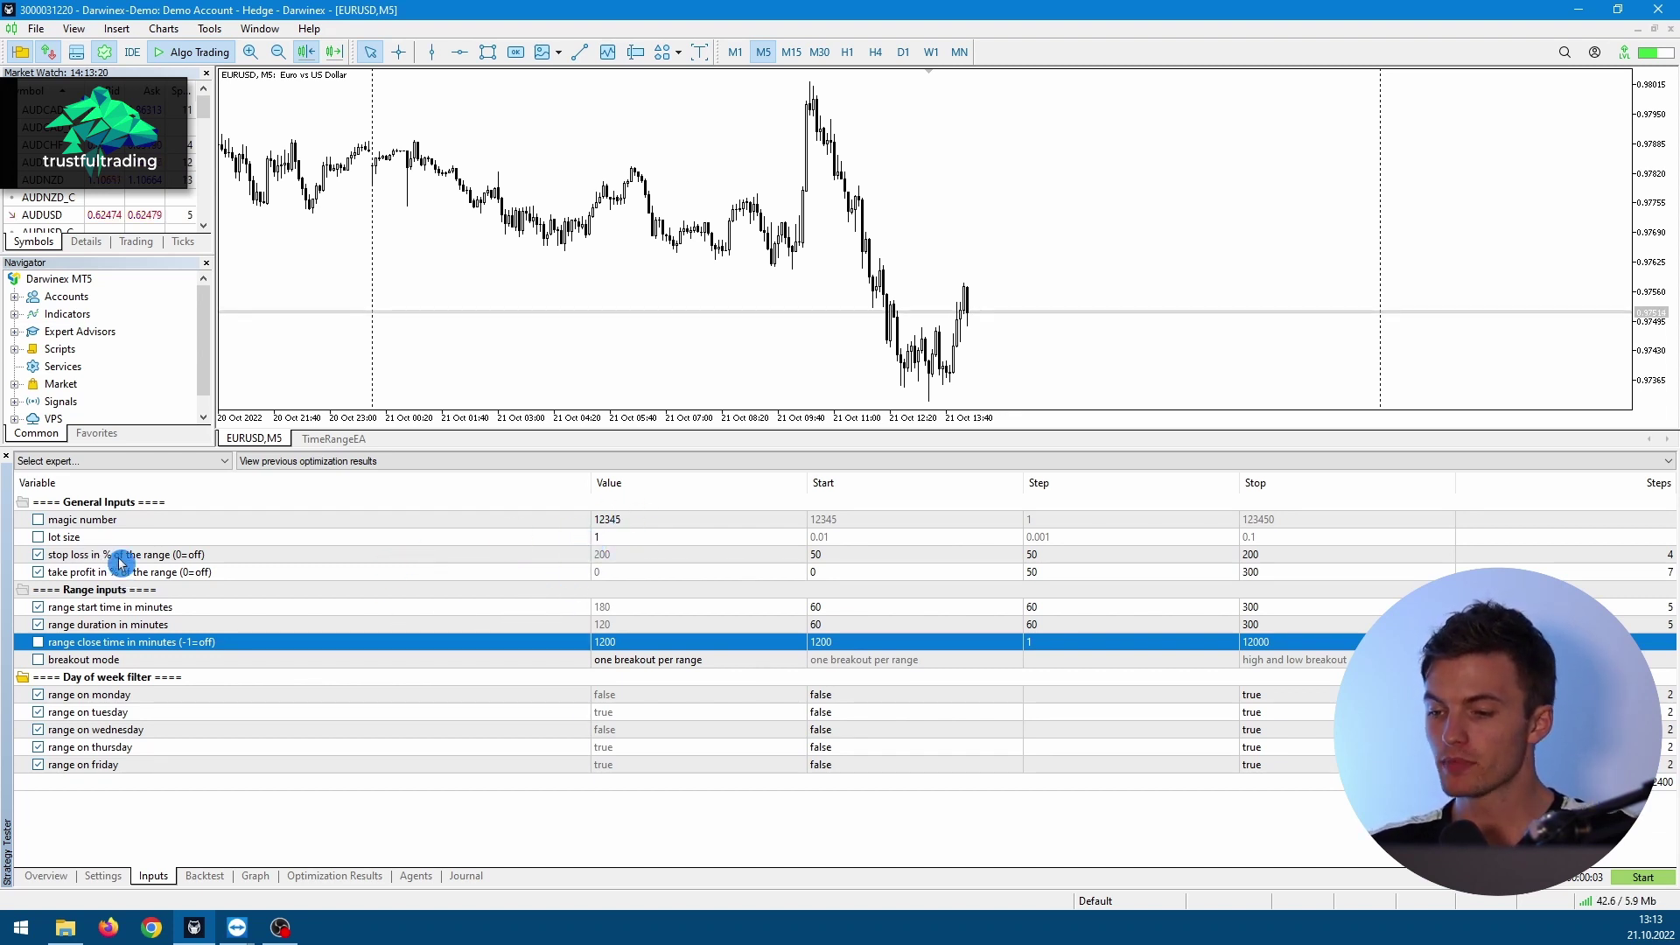
click(626, 519)
click(617, 539)
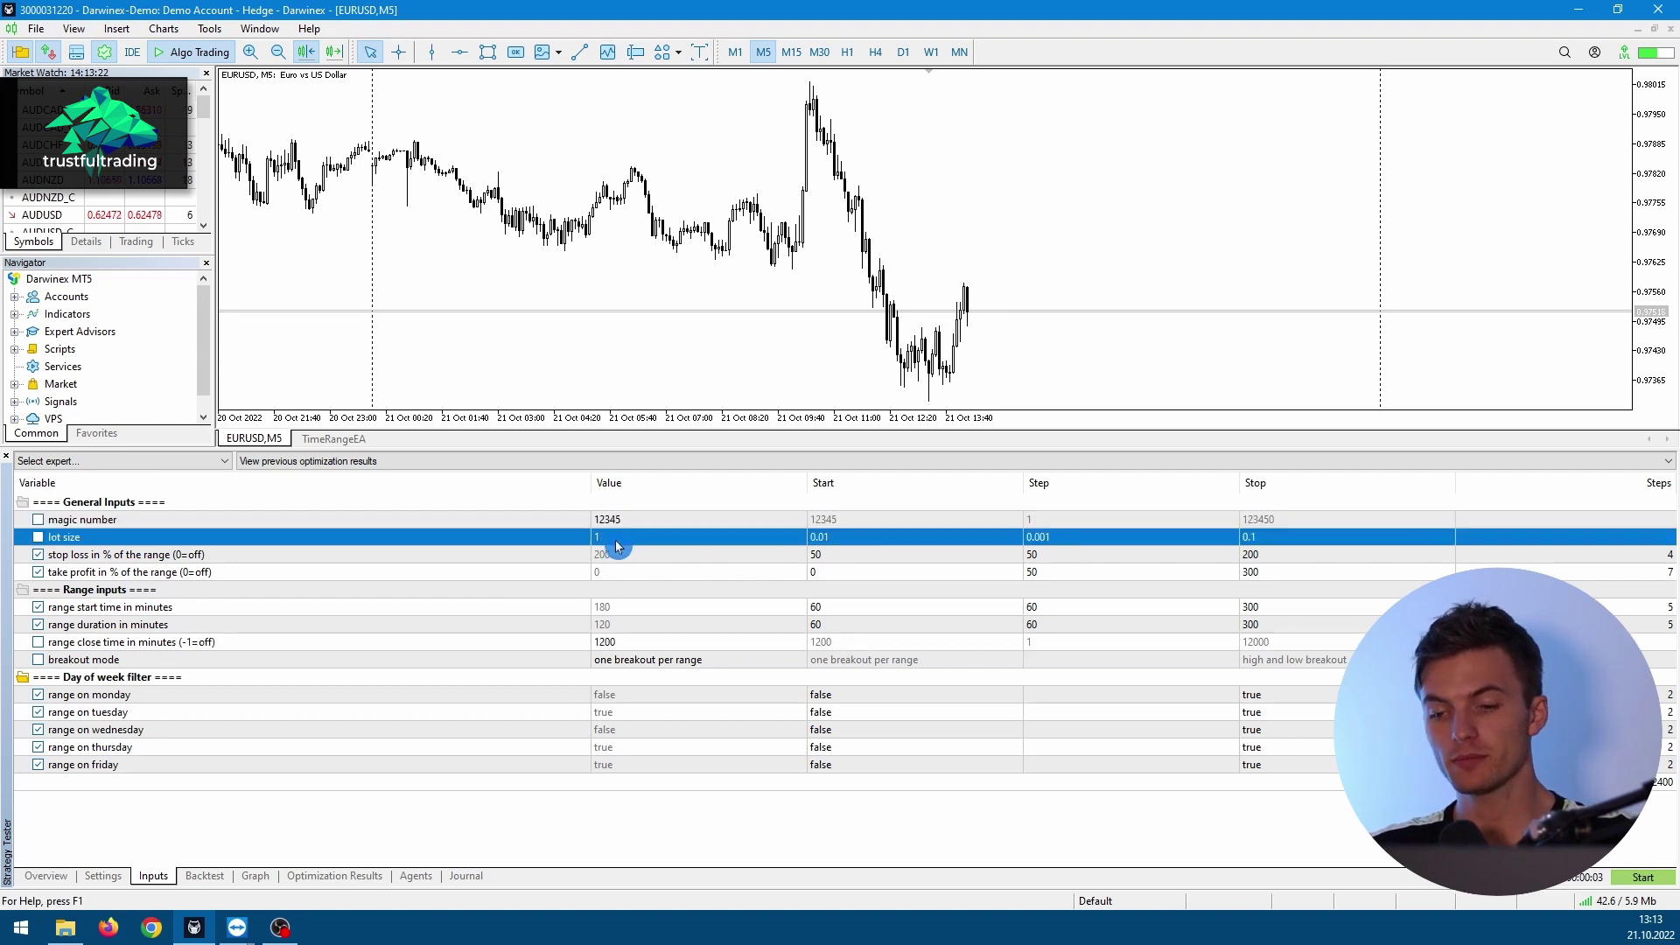
click(613, 557)
click(131, 588)
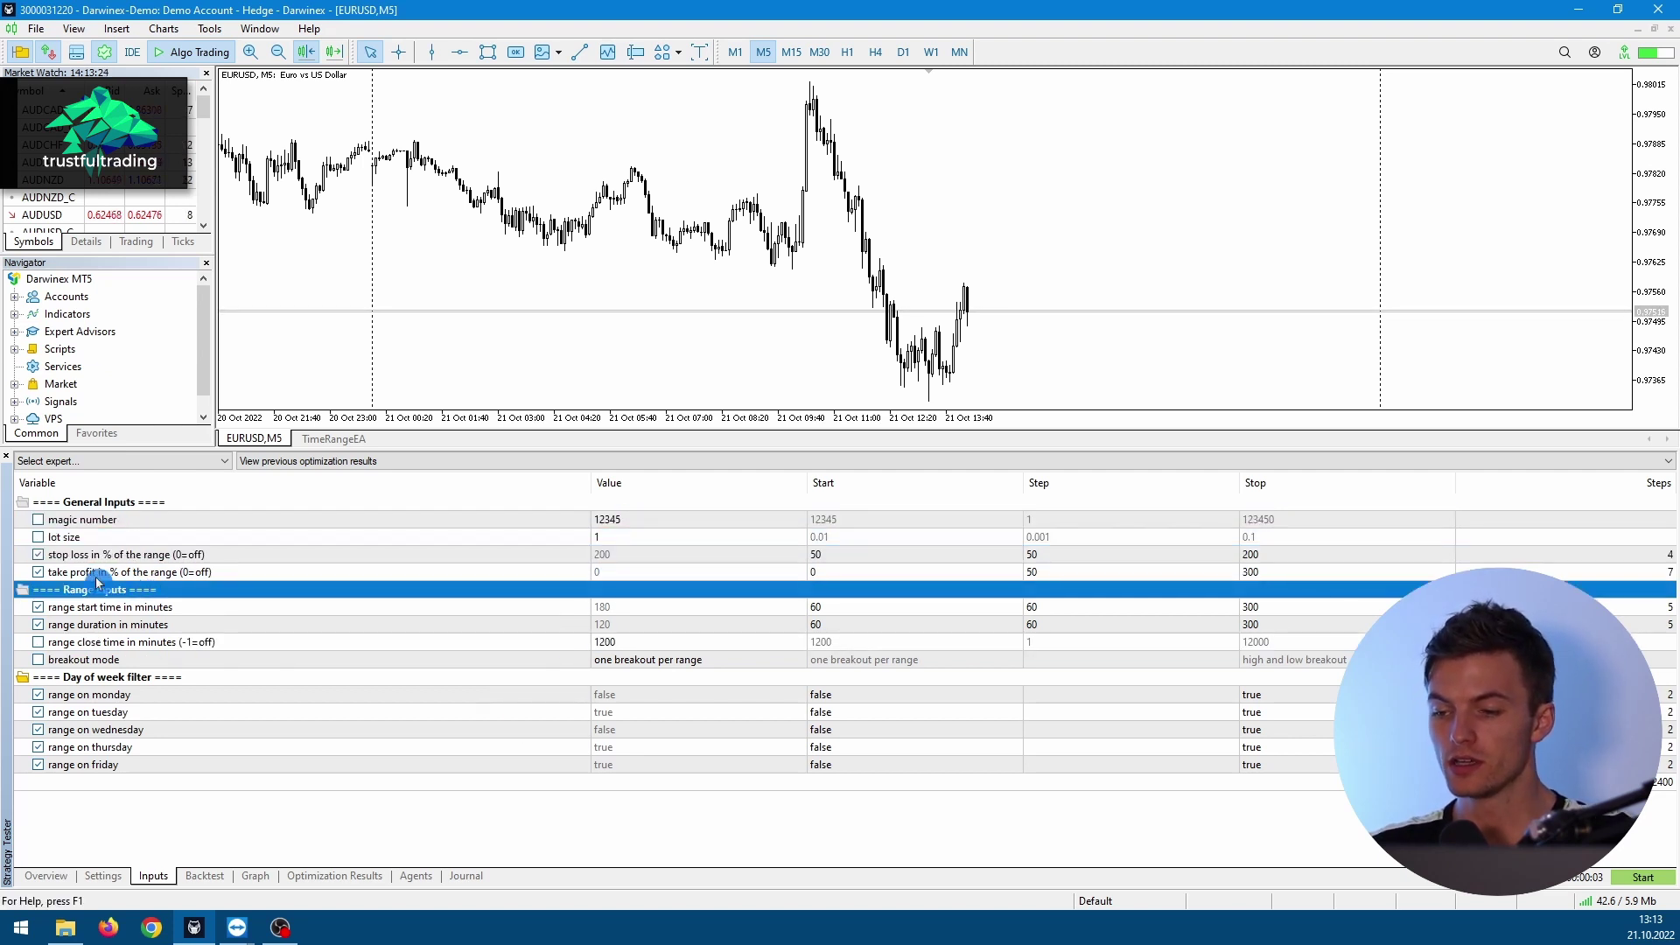
click(40, 558)
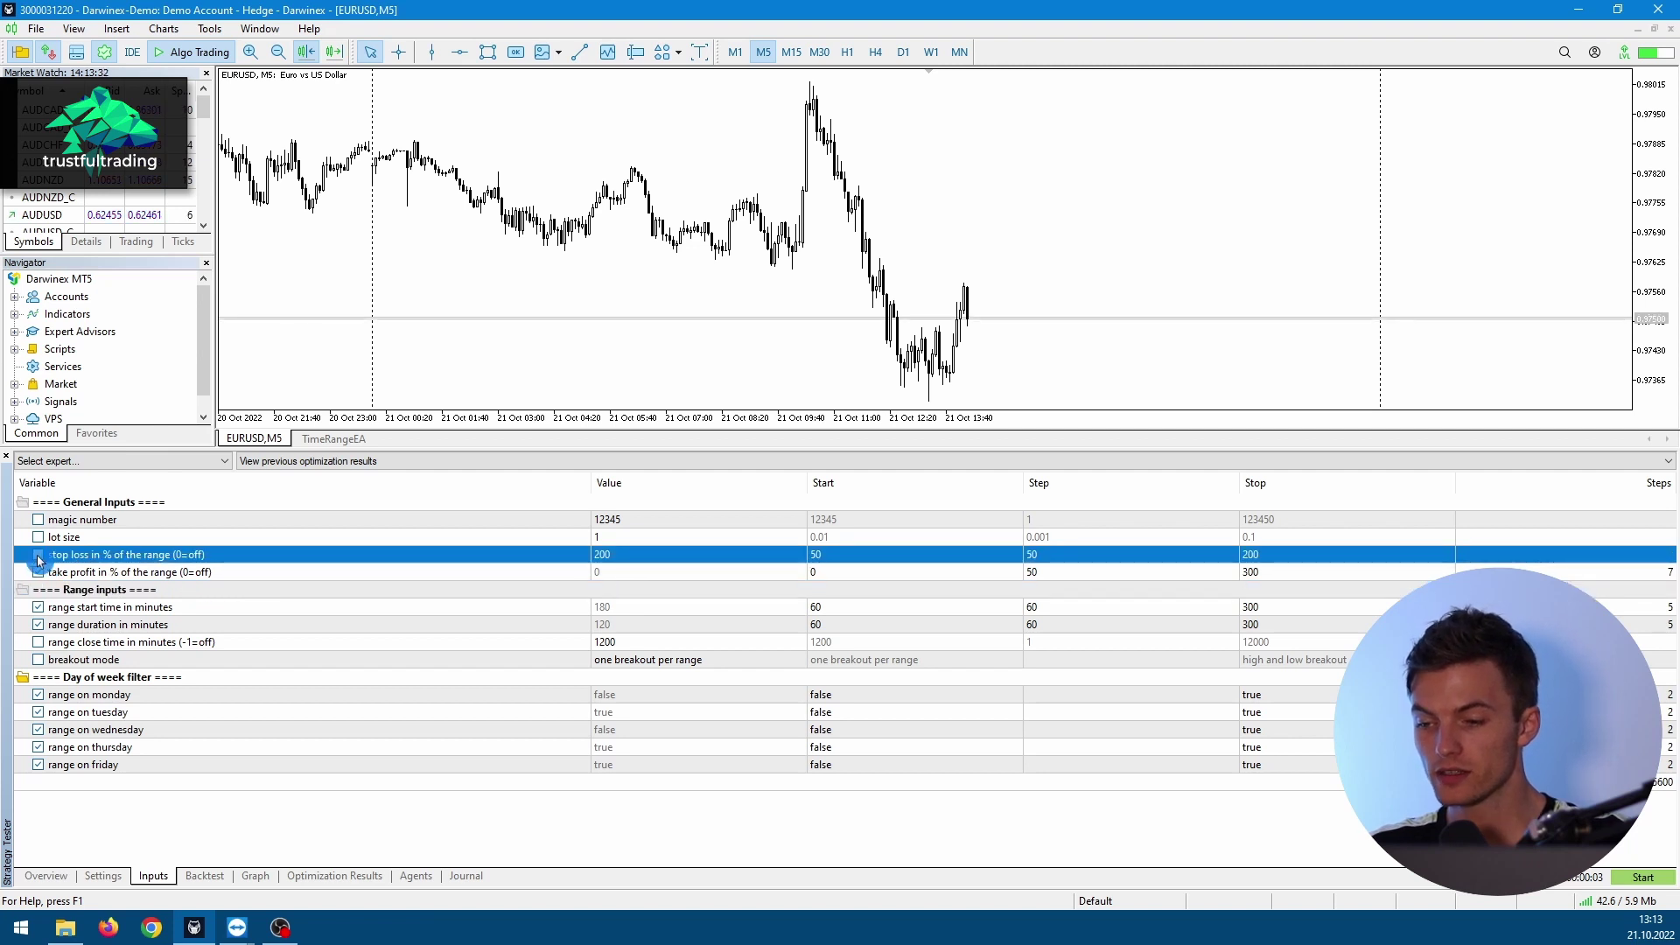
click(870, 557)
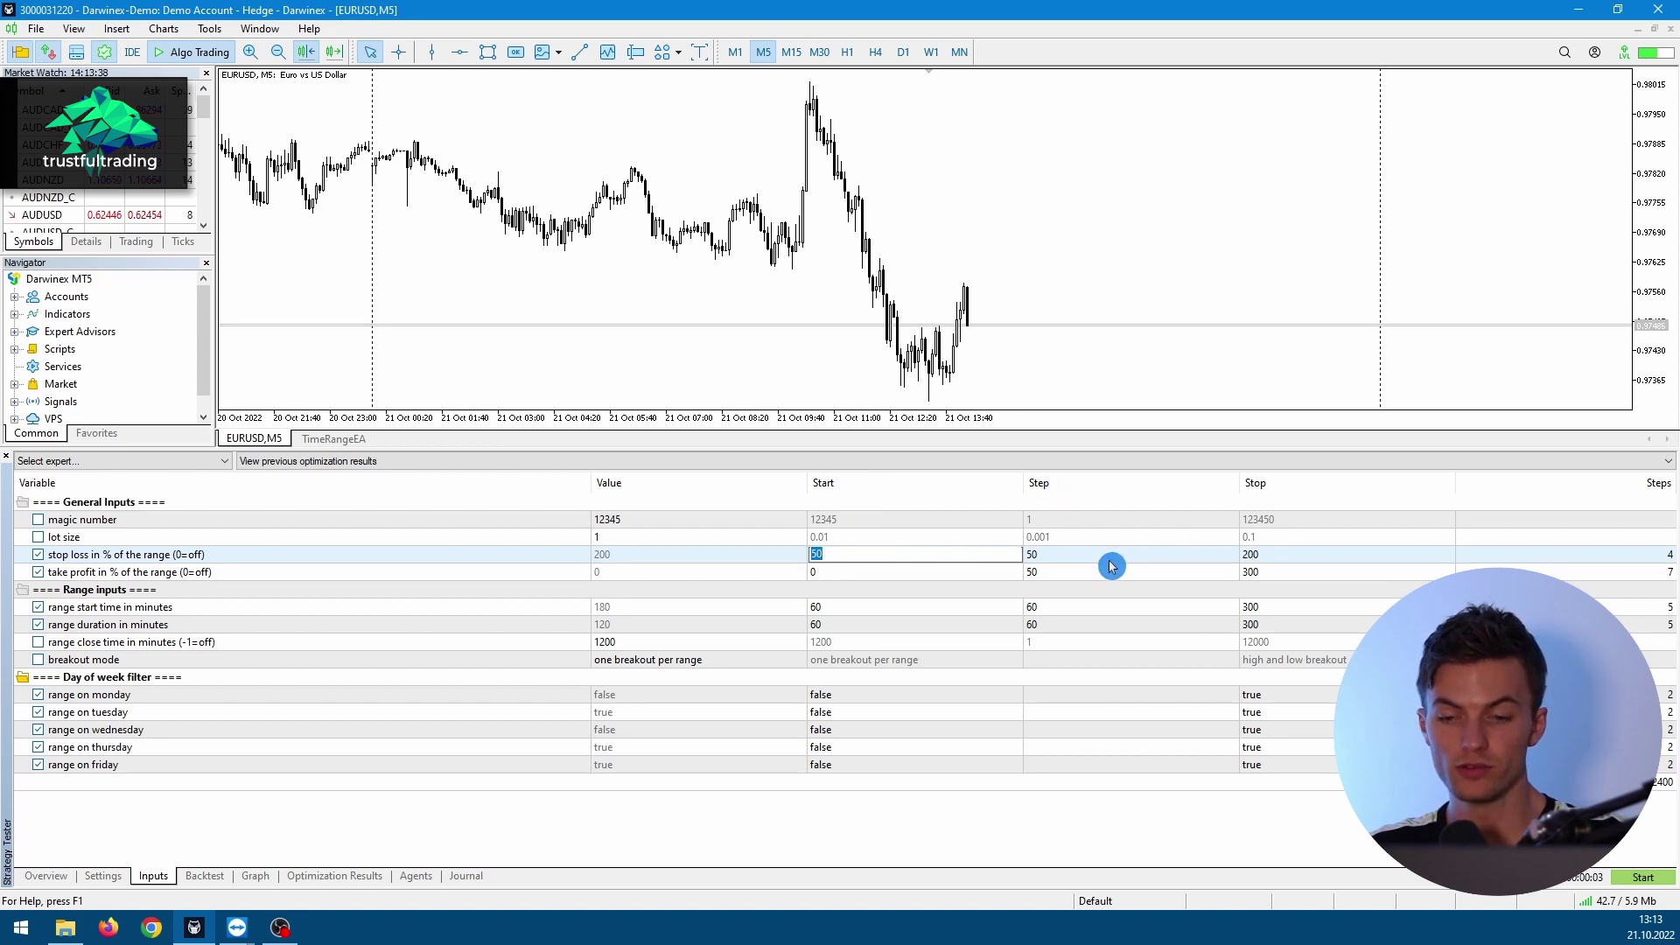
click(166, 560)
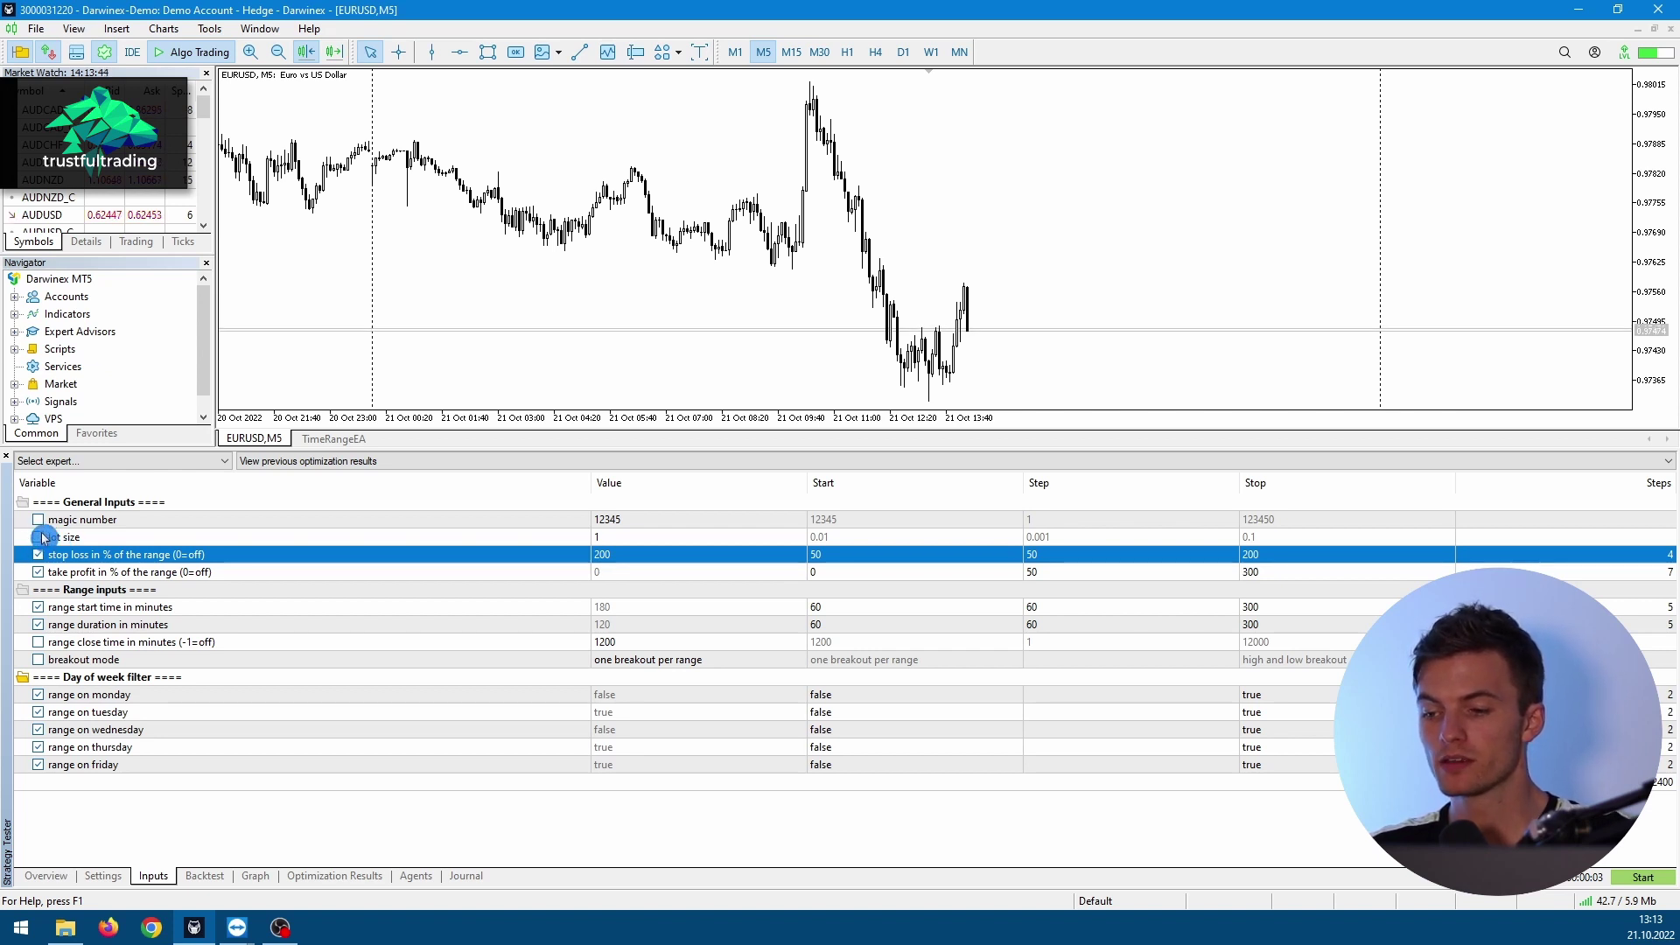
click(877, 540)
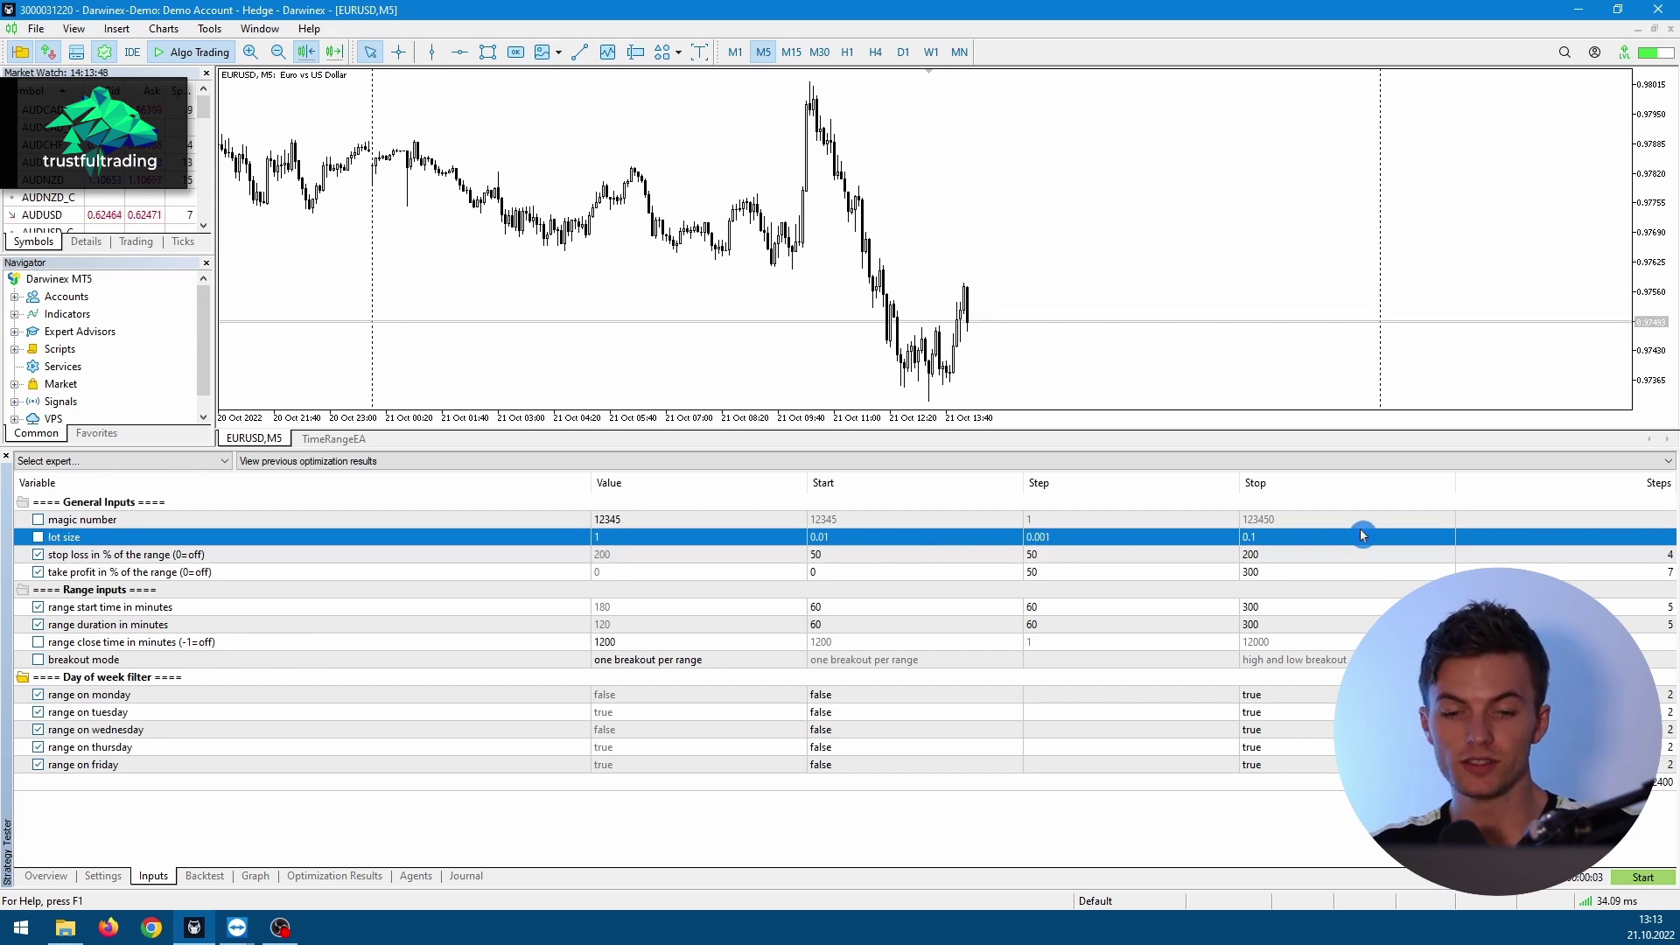
click(610, 557)
click(610, 540)
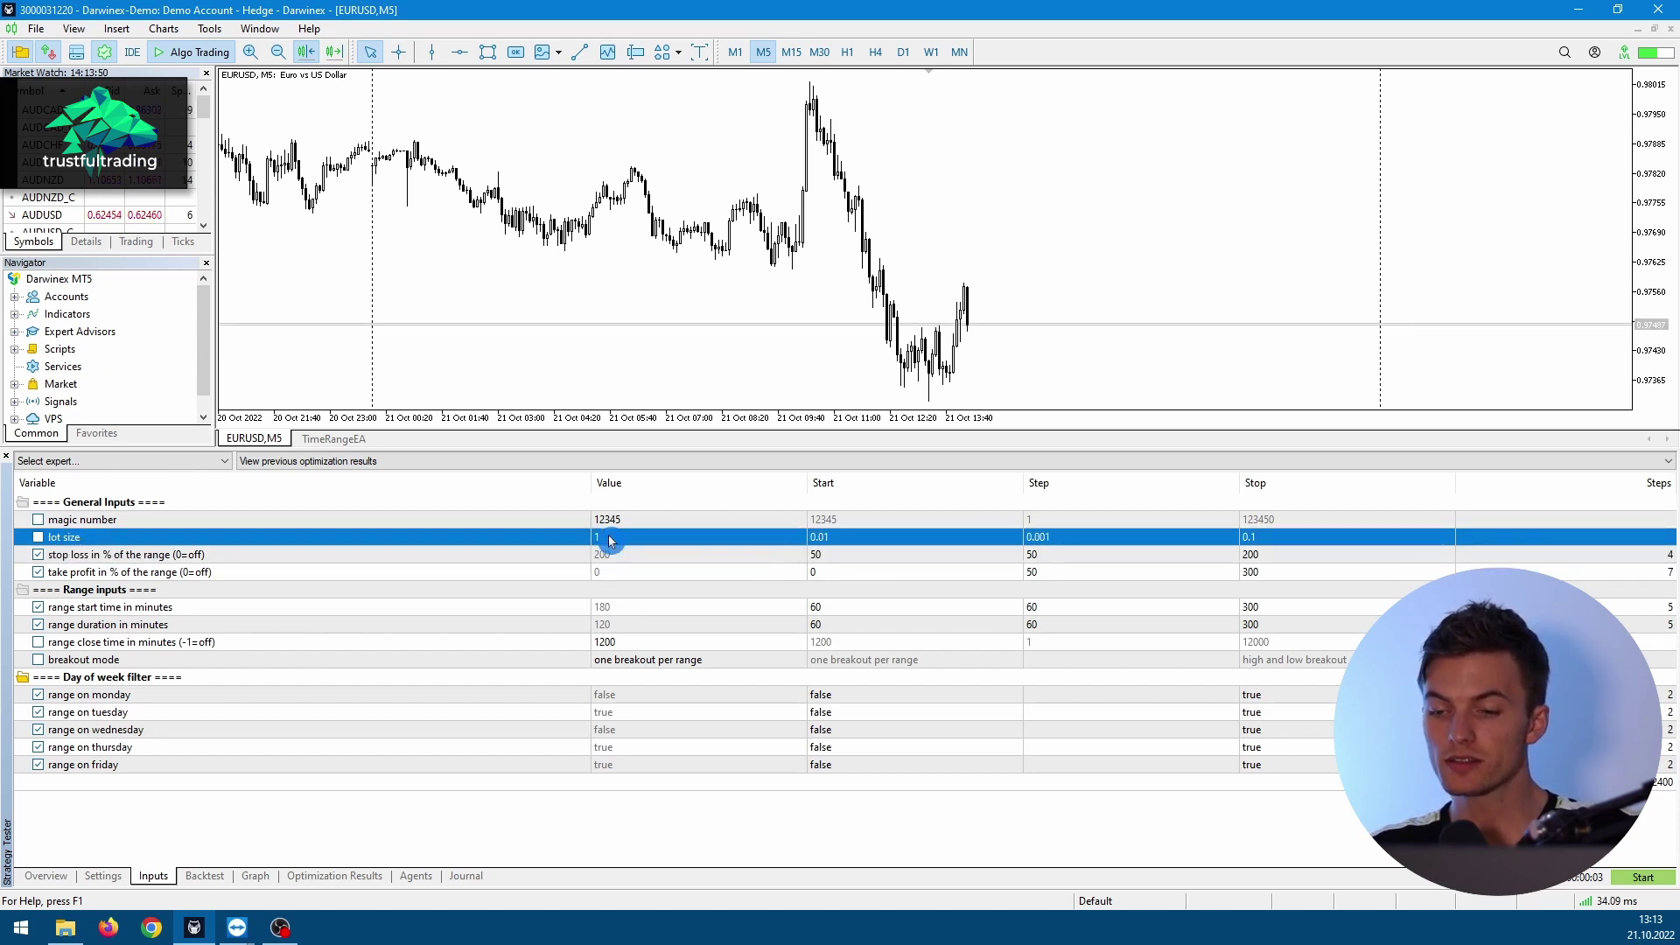
click(607, 557)
click(561, 542)
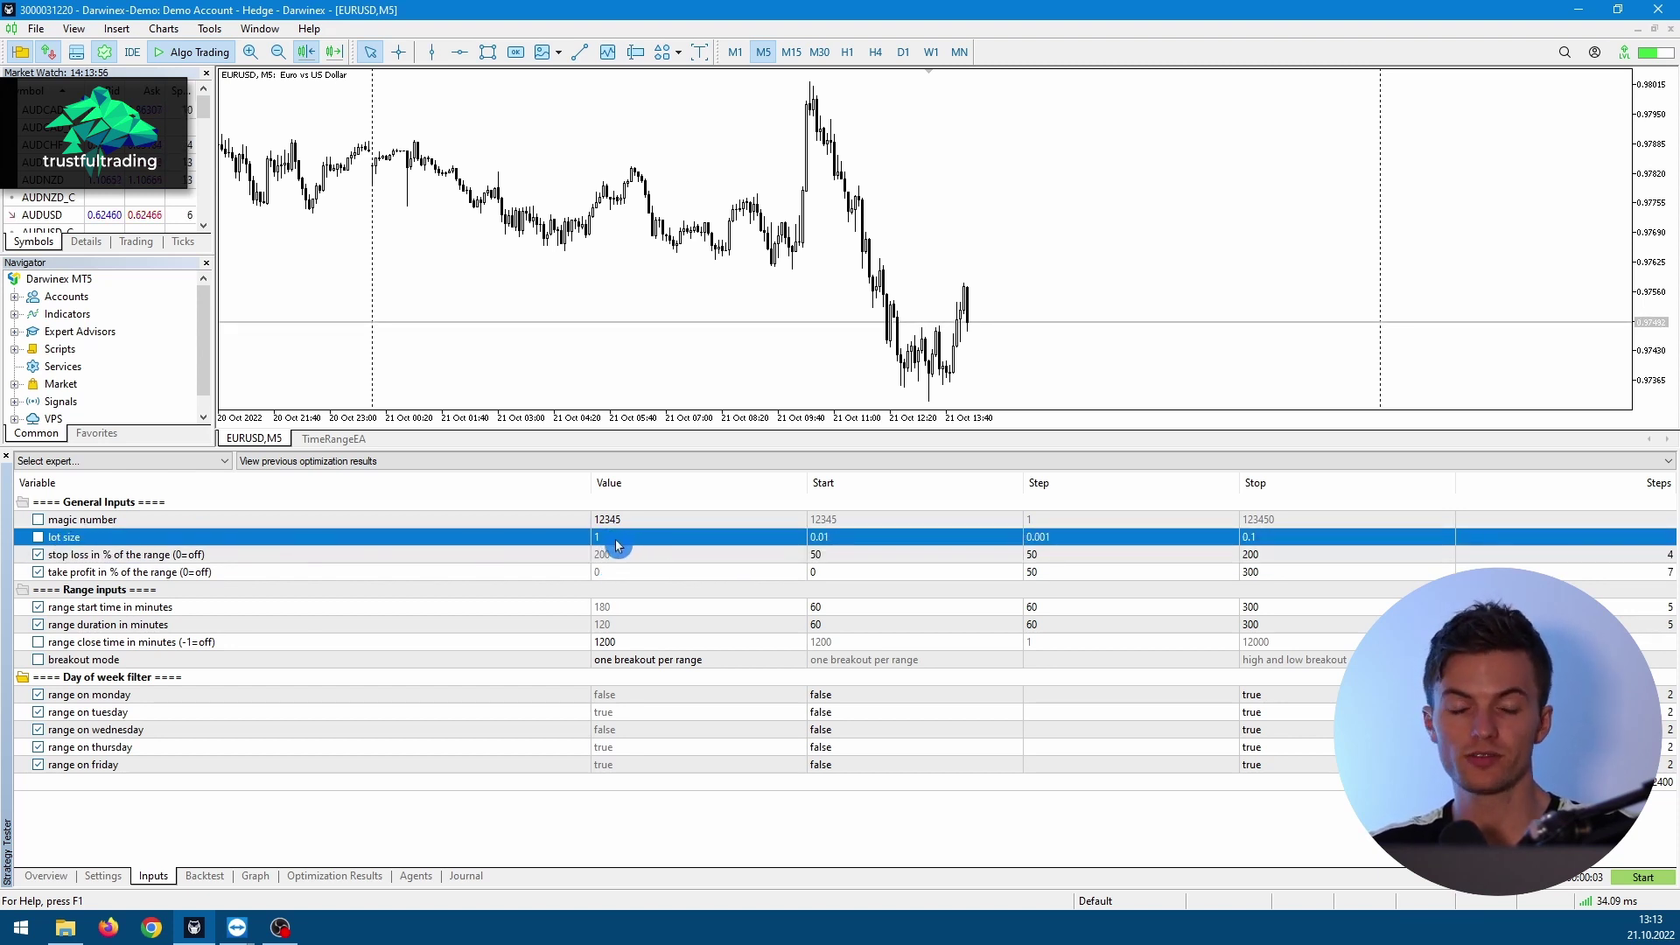
click(50, 559)
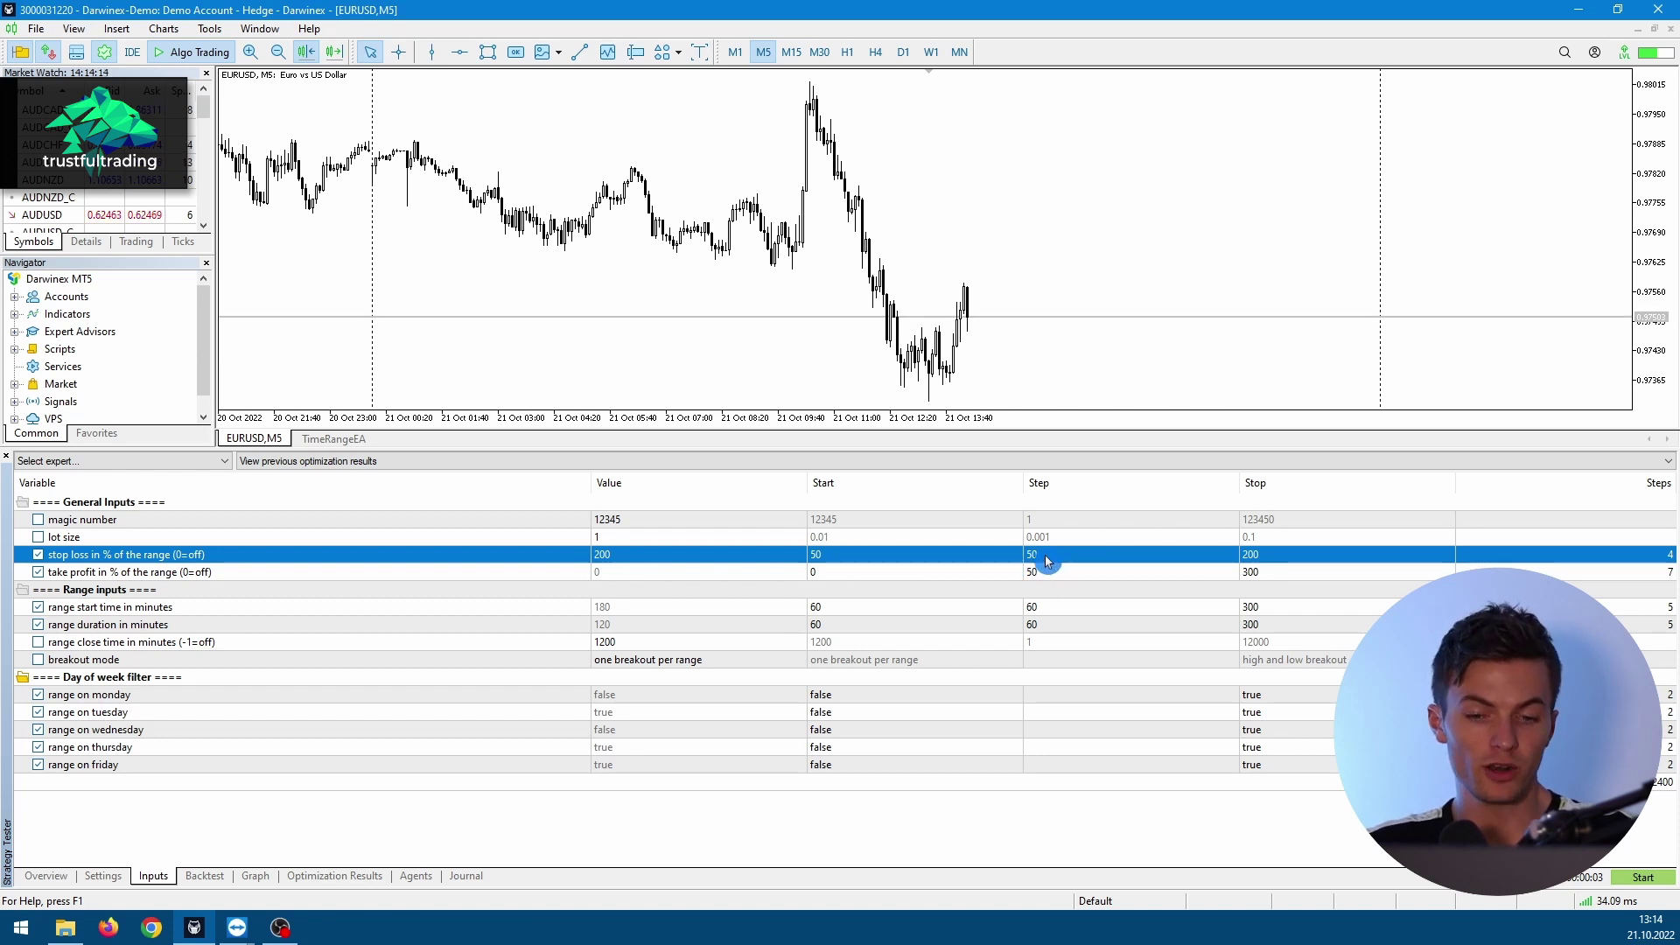
click(1266, 552)
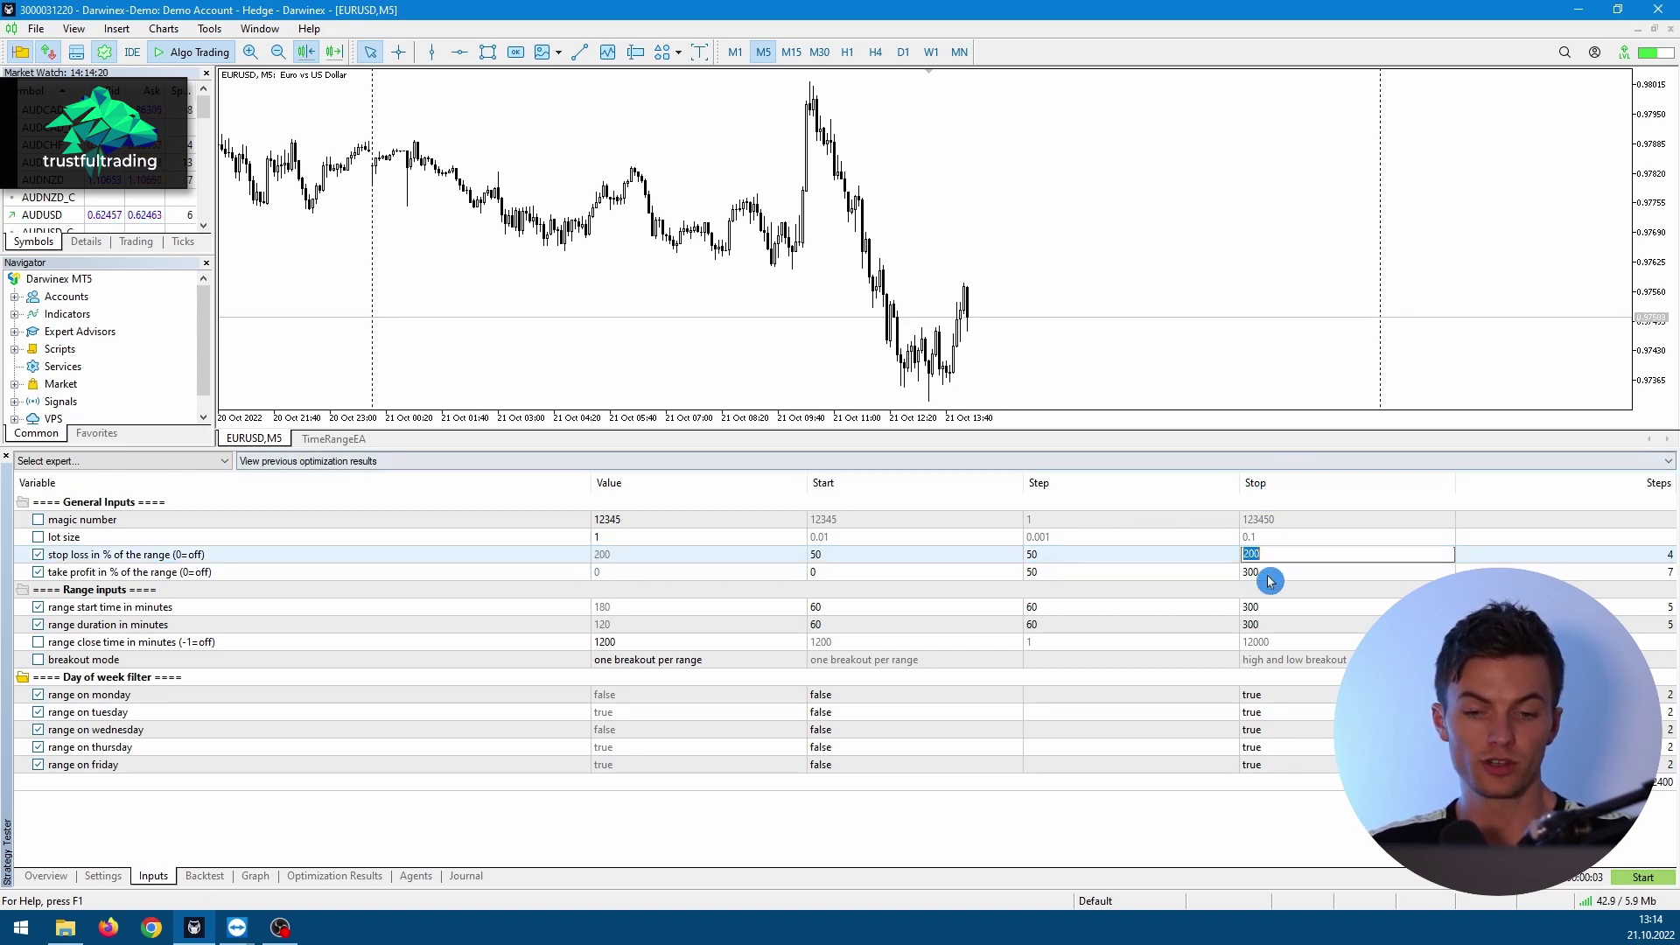
click(1211, 555)
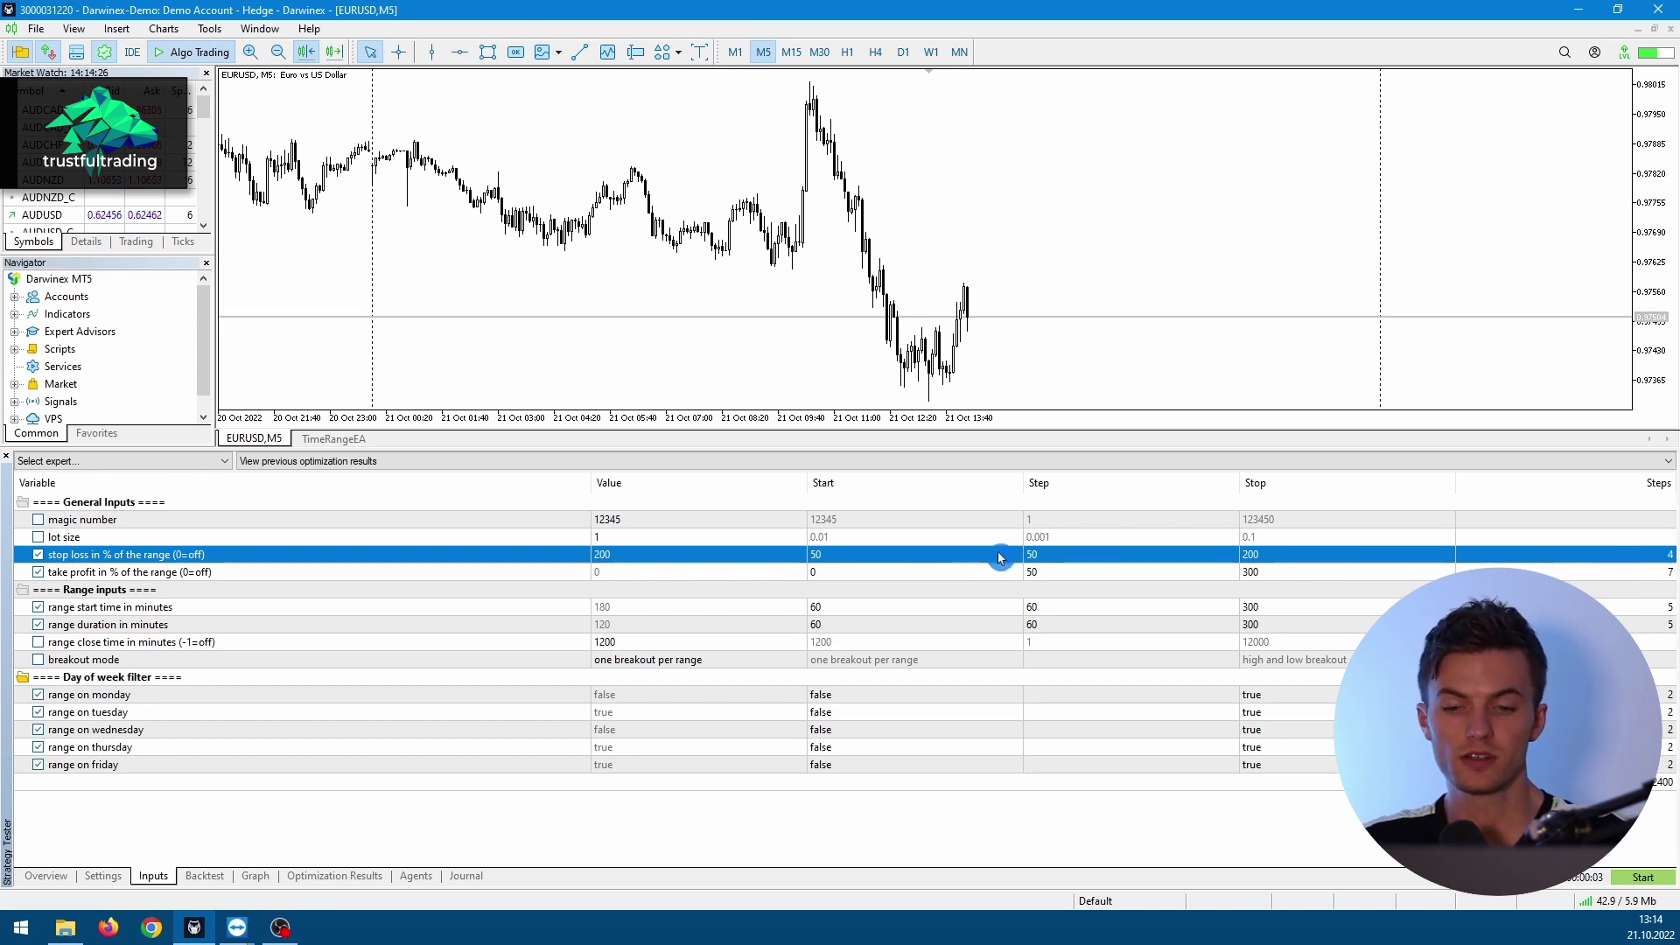
click(1253, 554)
click(1313, 568)
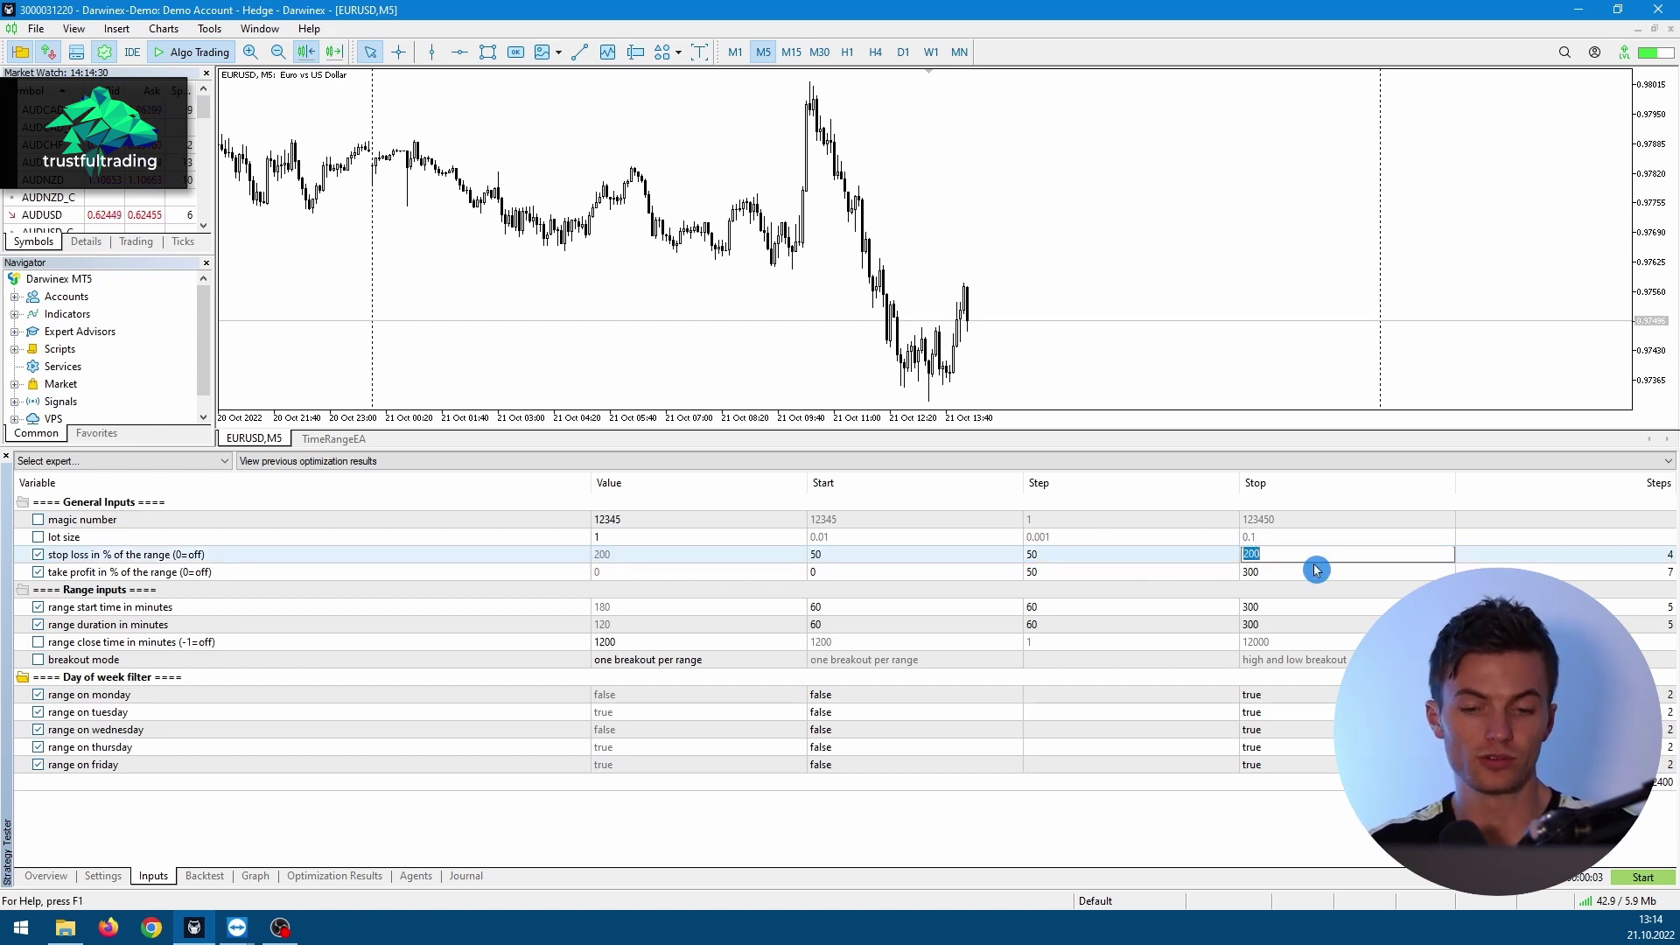
text(400)
key(Return)
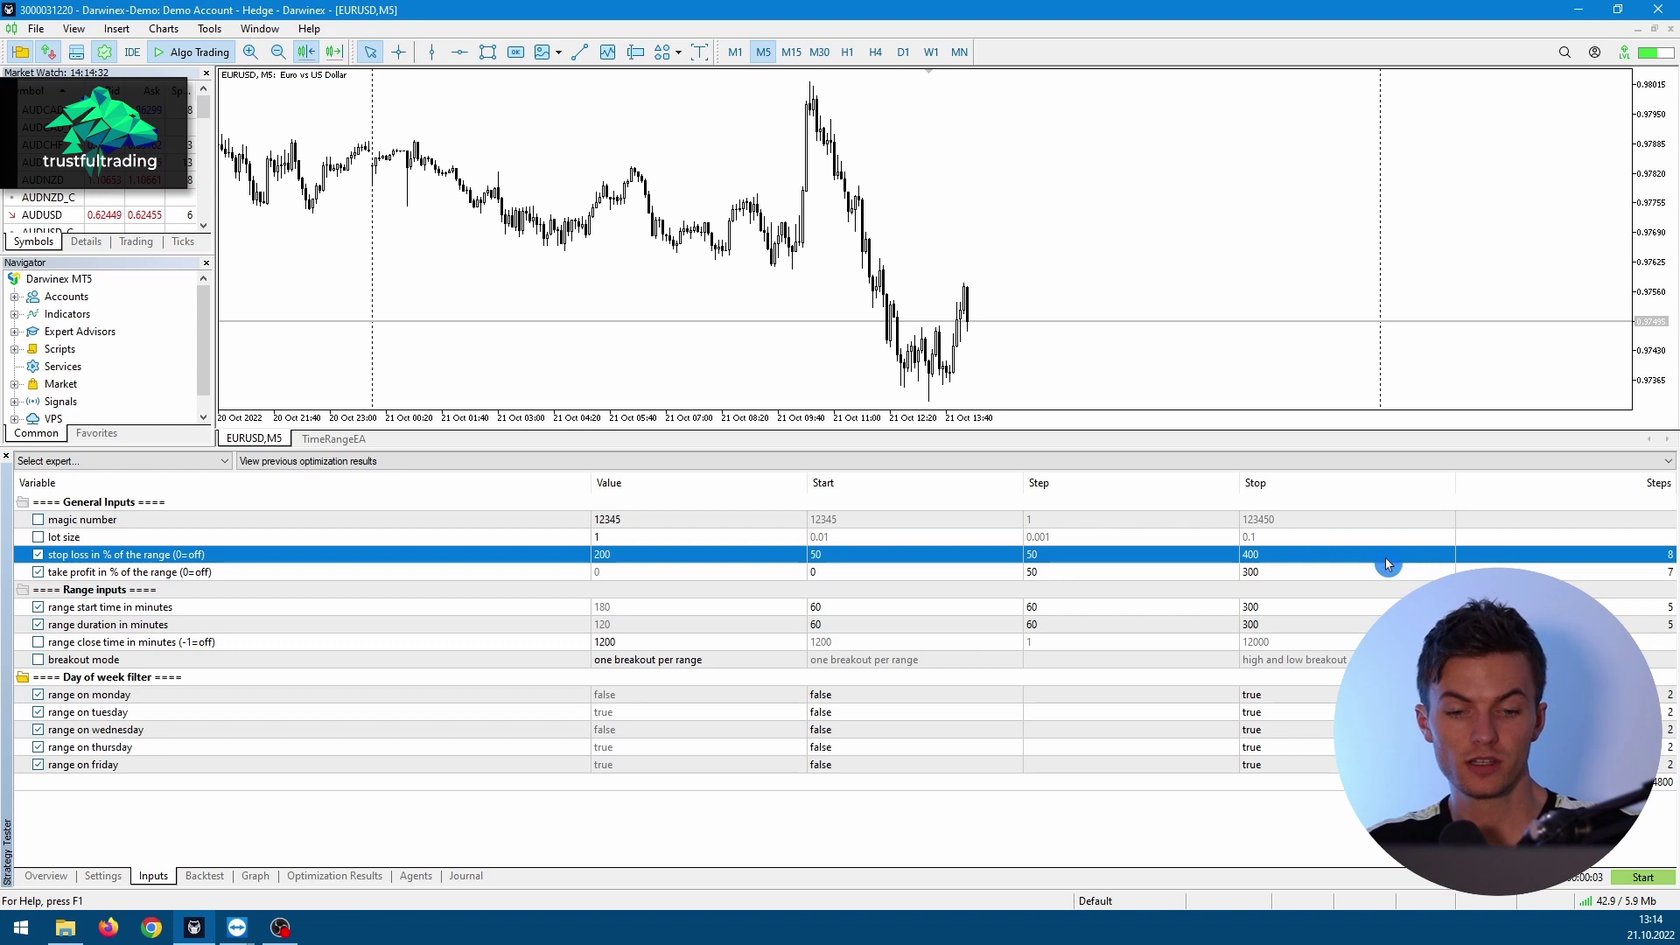
click(1253, 554)
text(200)
click(1199, 563)
click(191, 501)
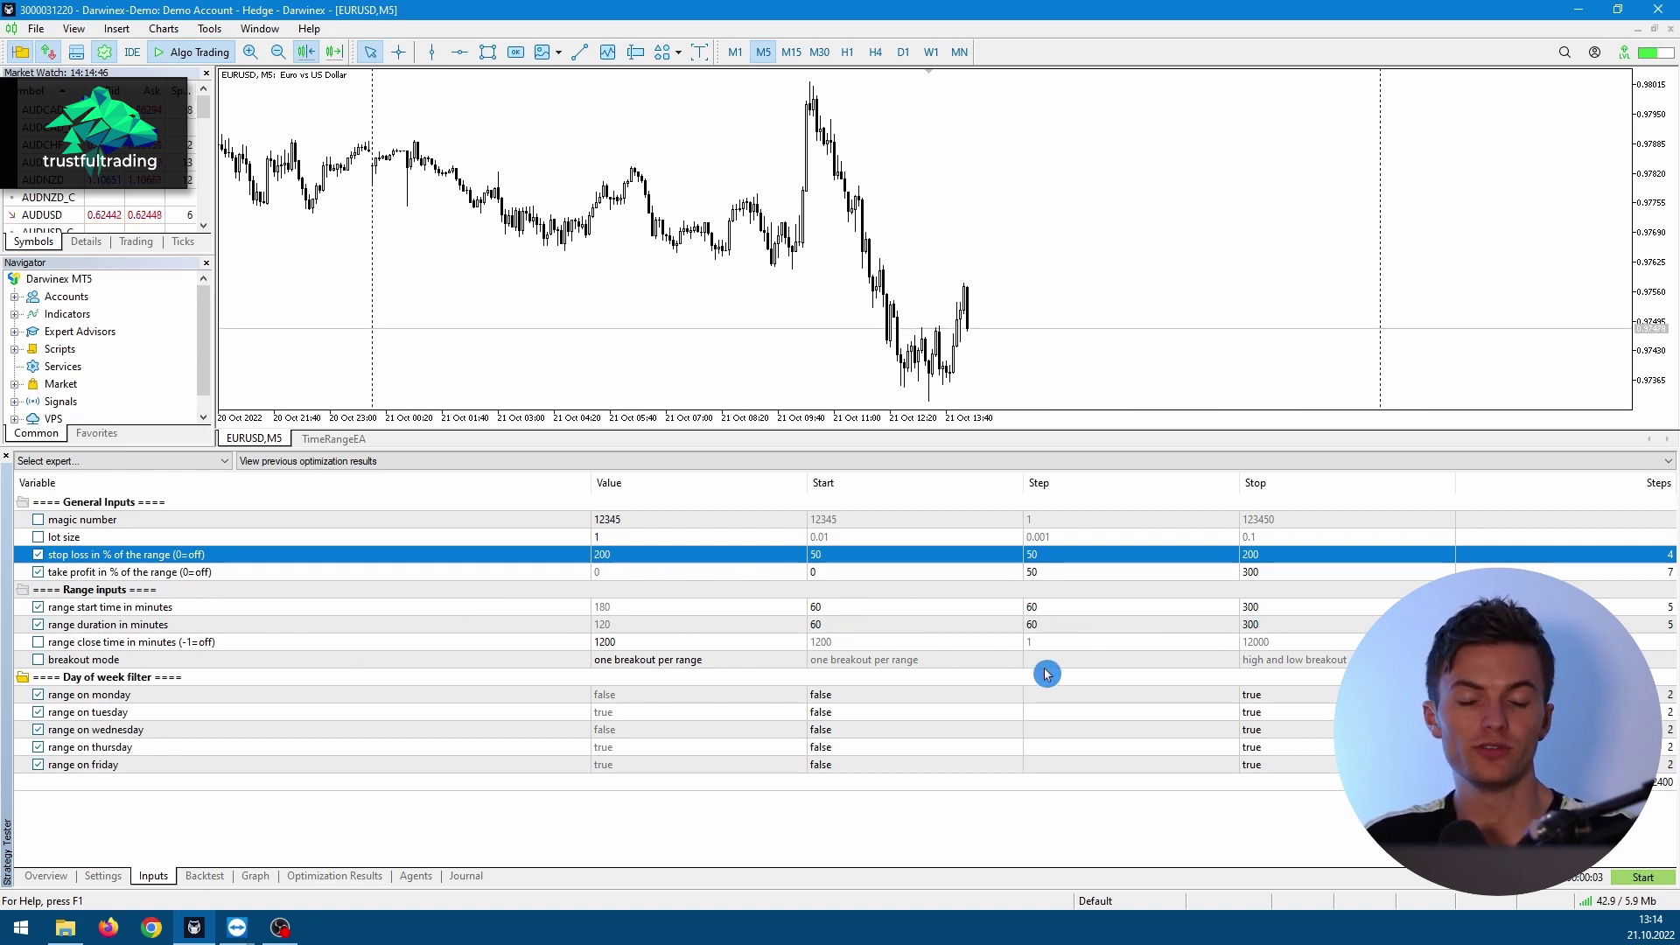
Step: Review the stop loss, take profit, range start, range duration and range close inputs
click(606, 603)
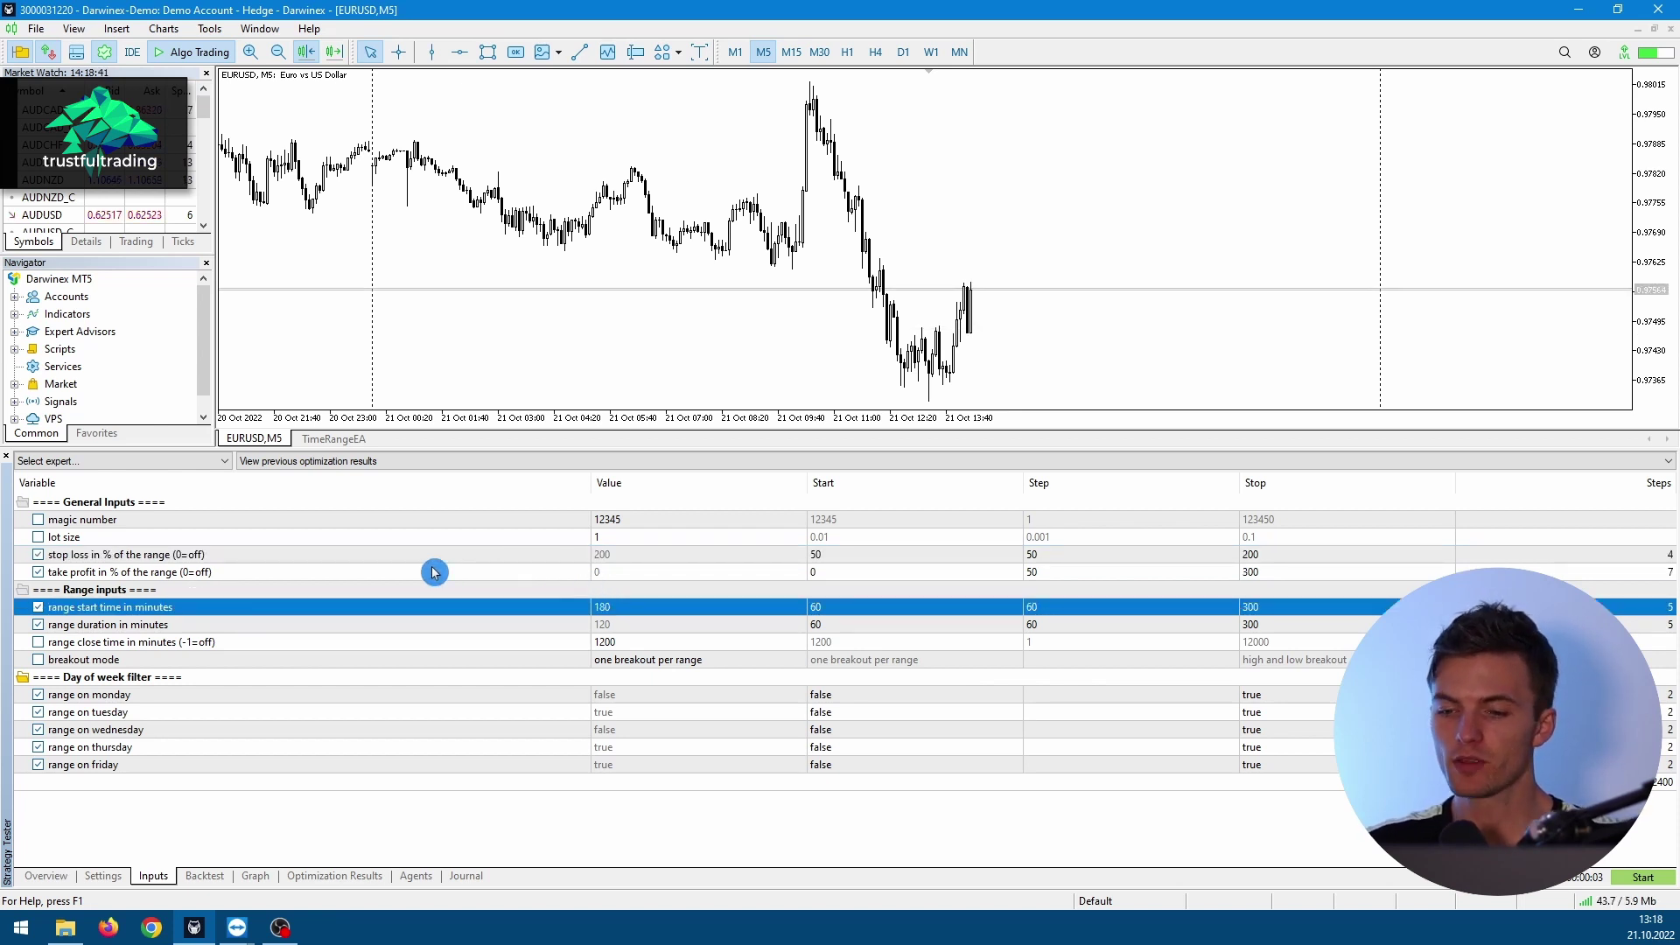
click(111, 560)
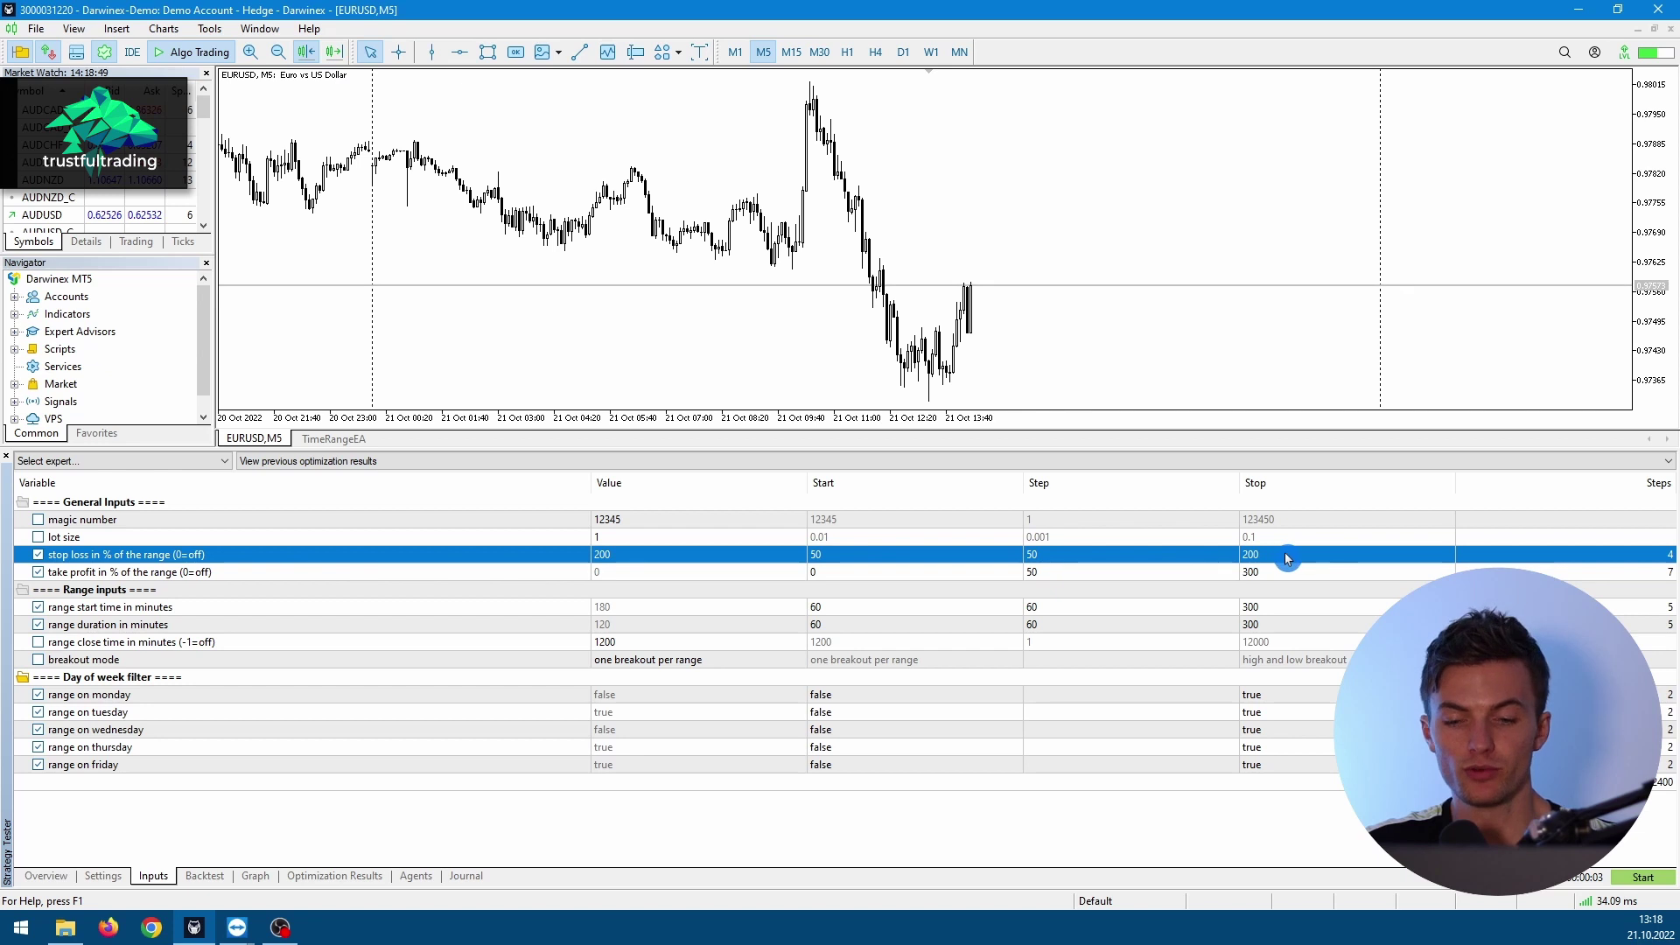
click(140, 577)
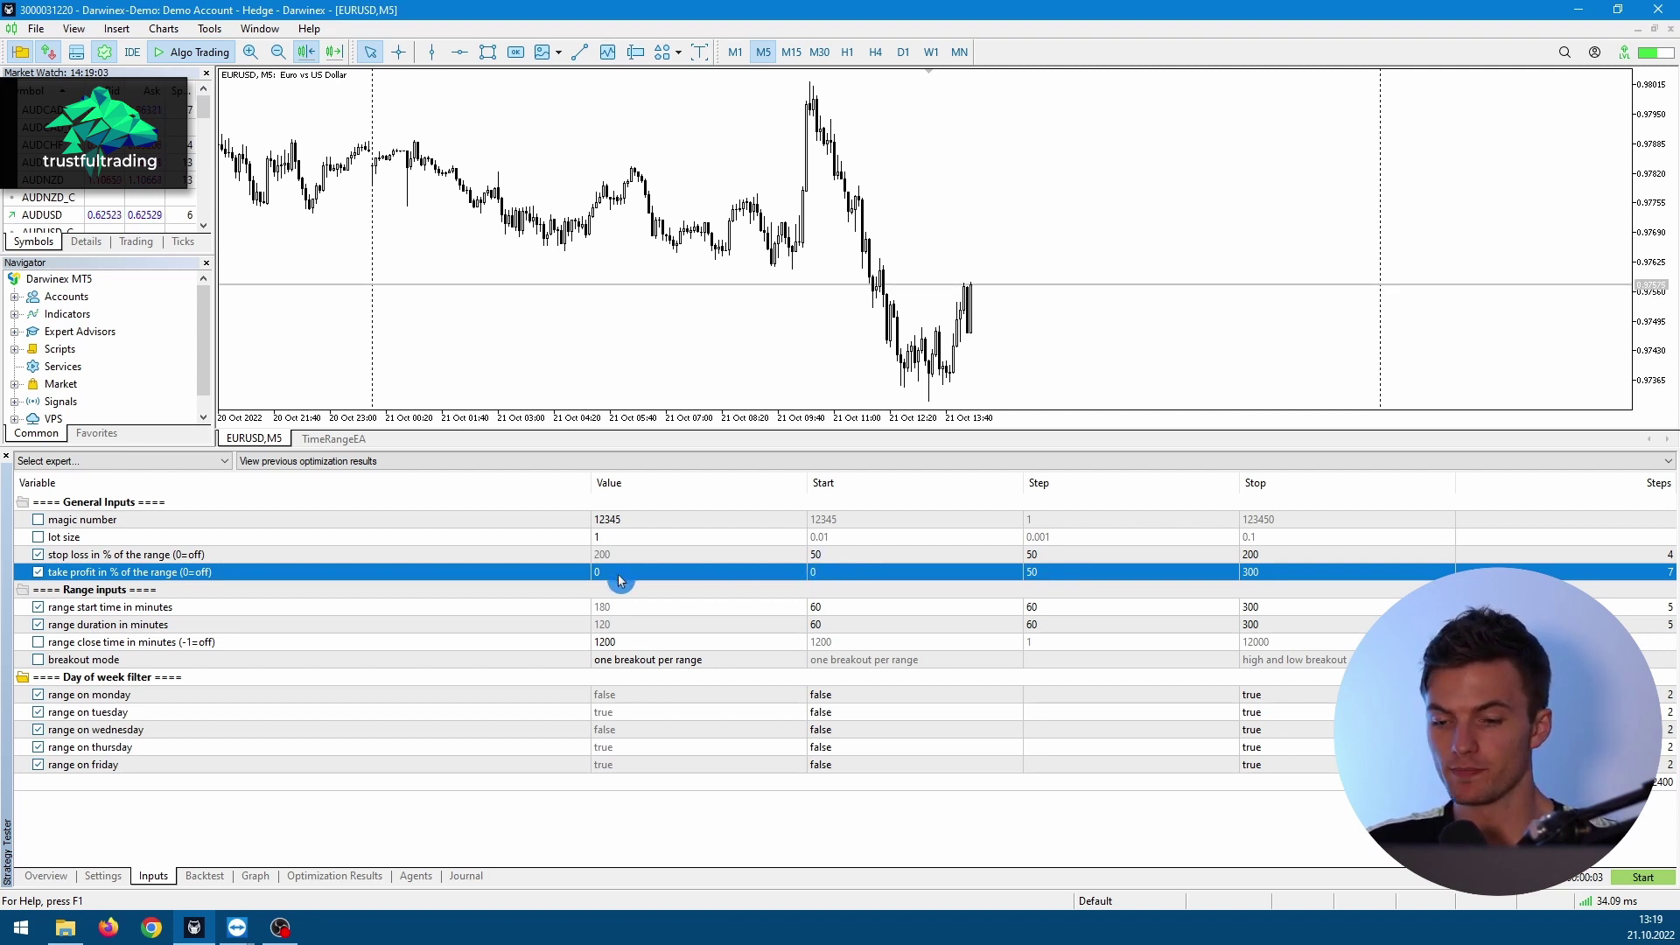
click(608, 603)
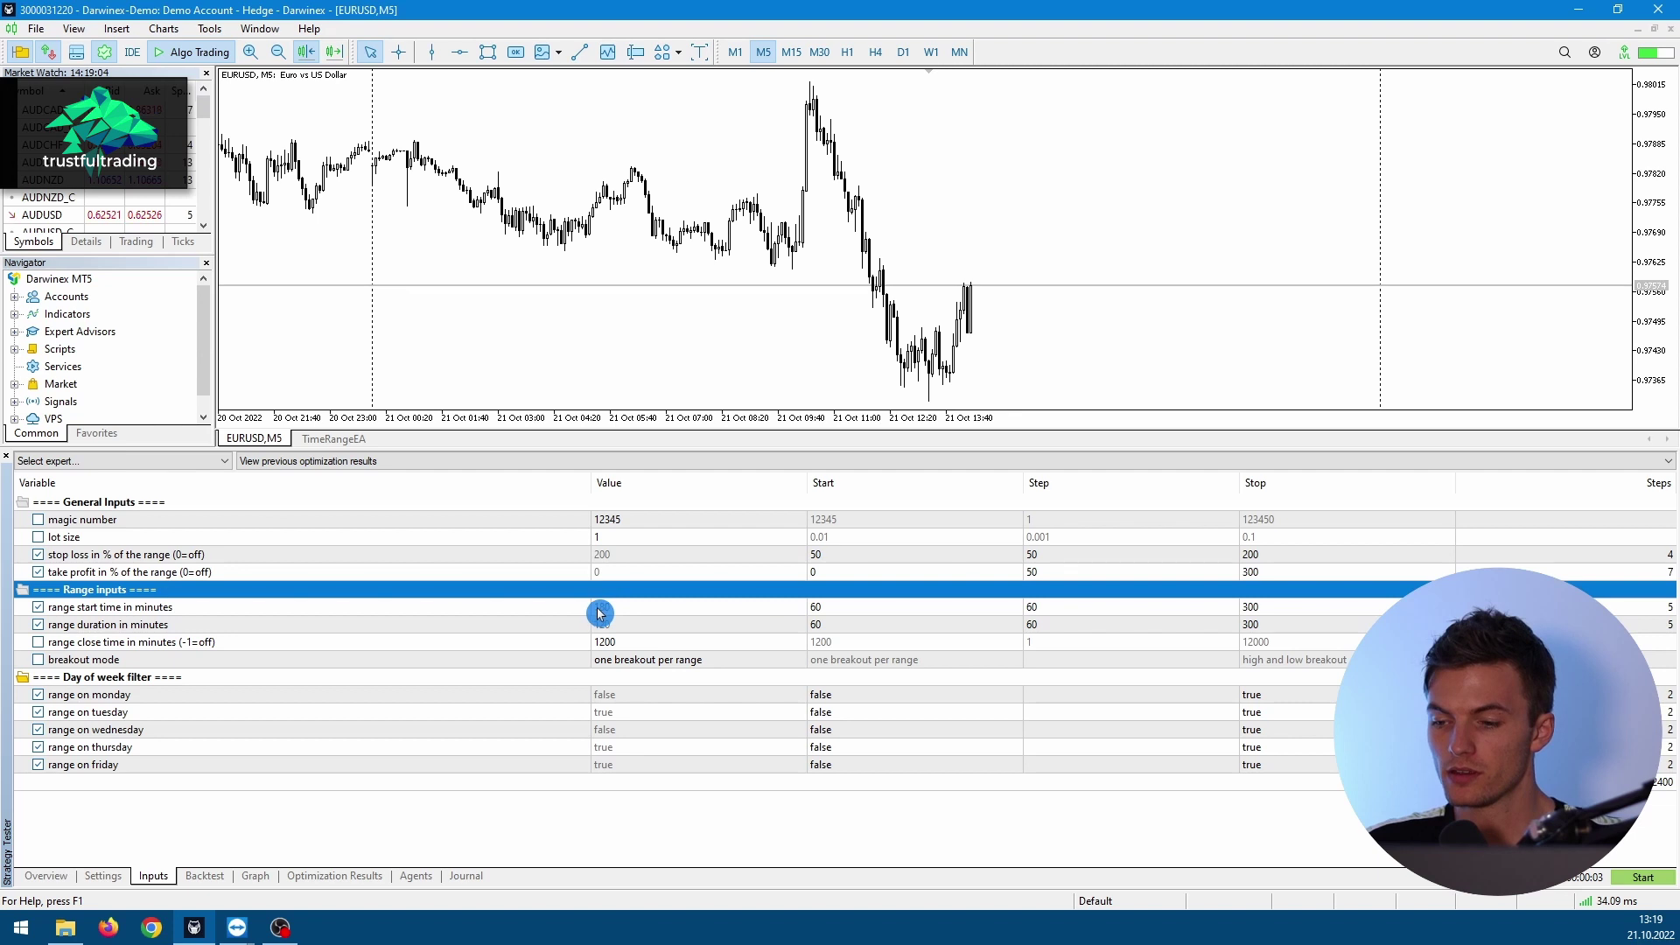
click(834, 556)
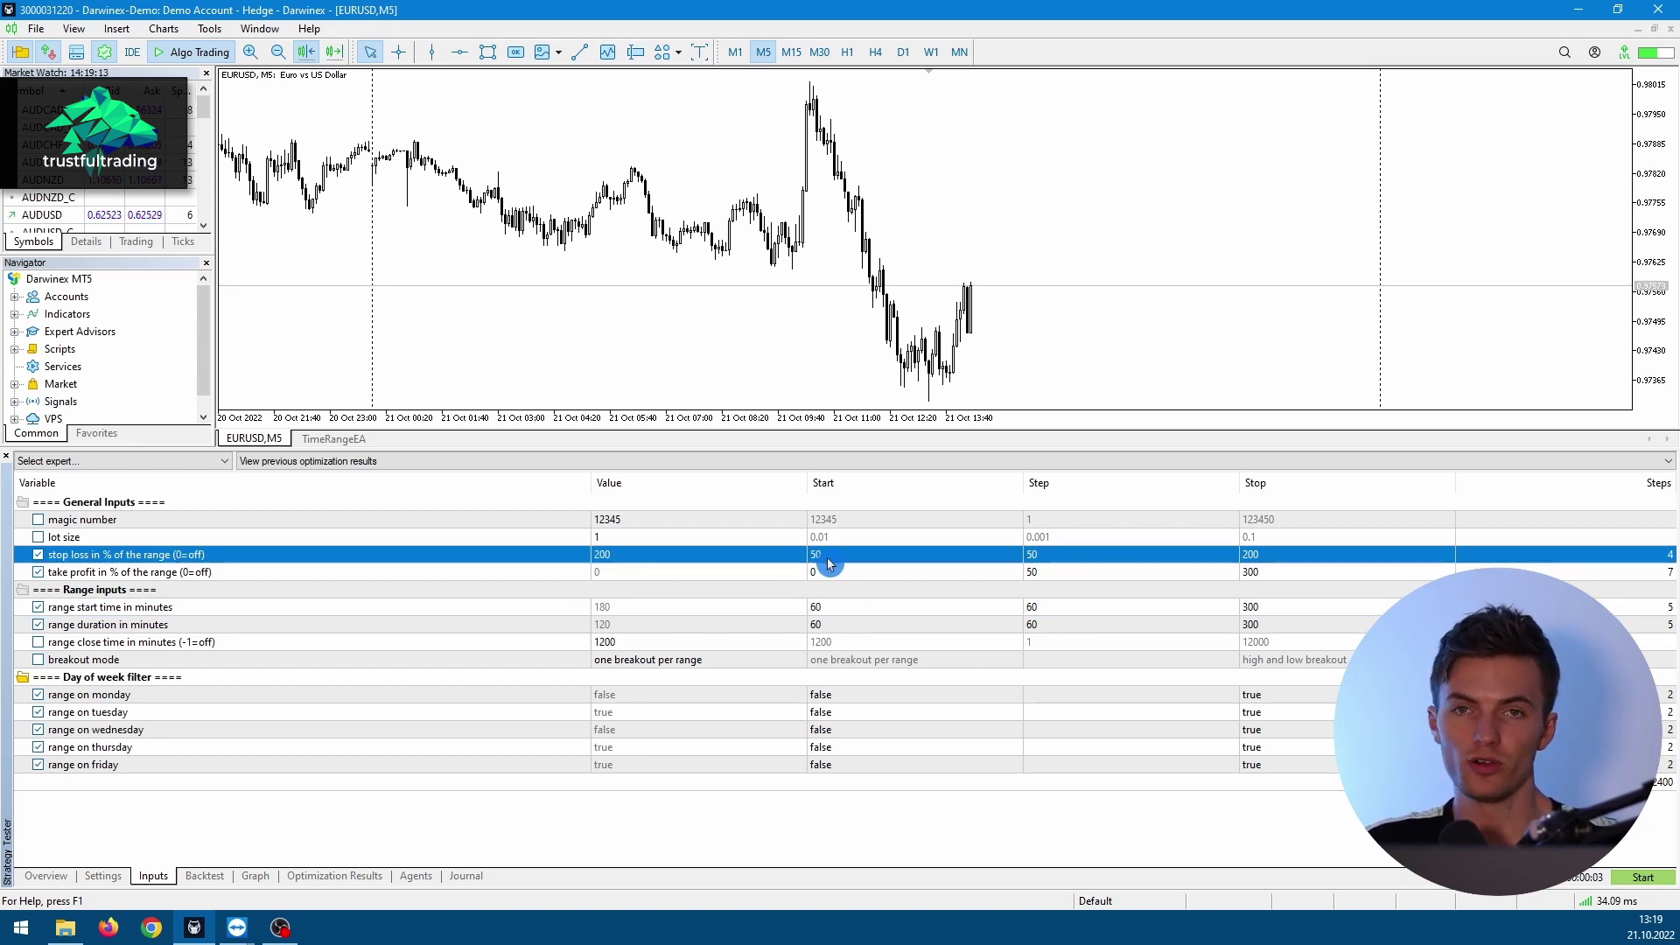
click(446, 626)
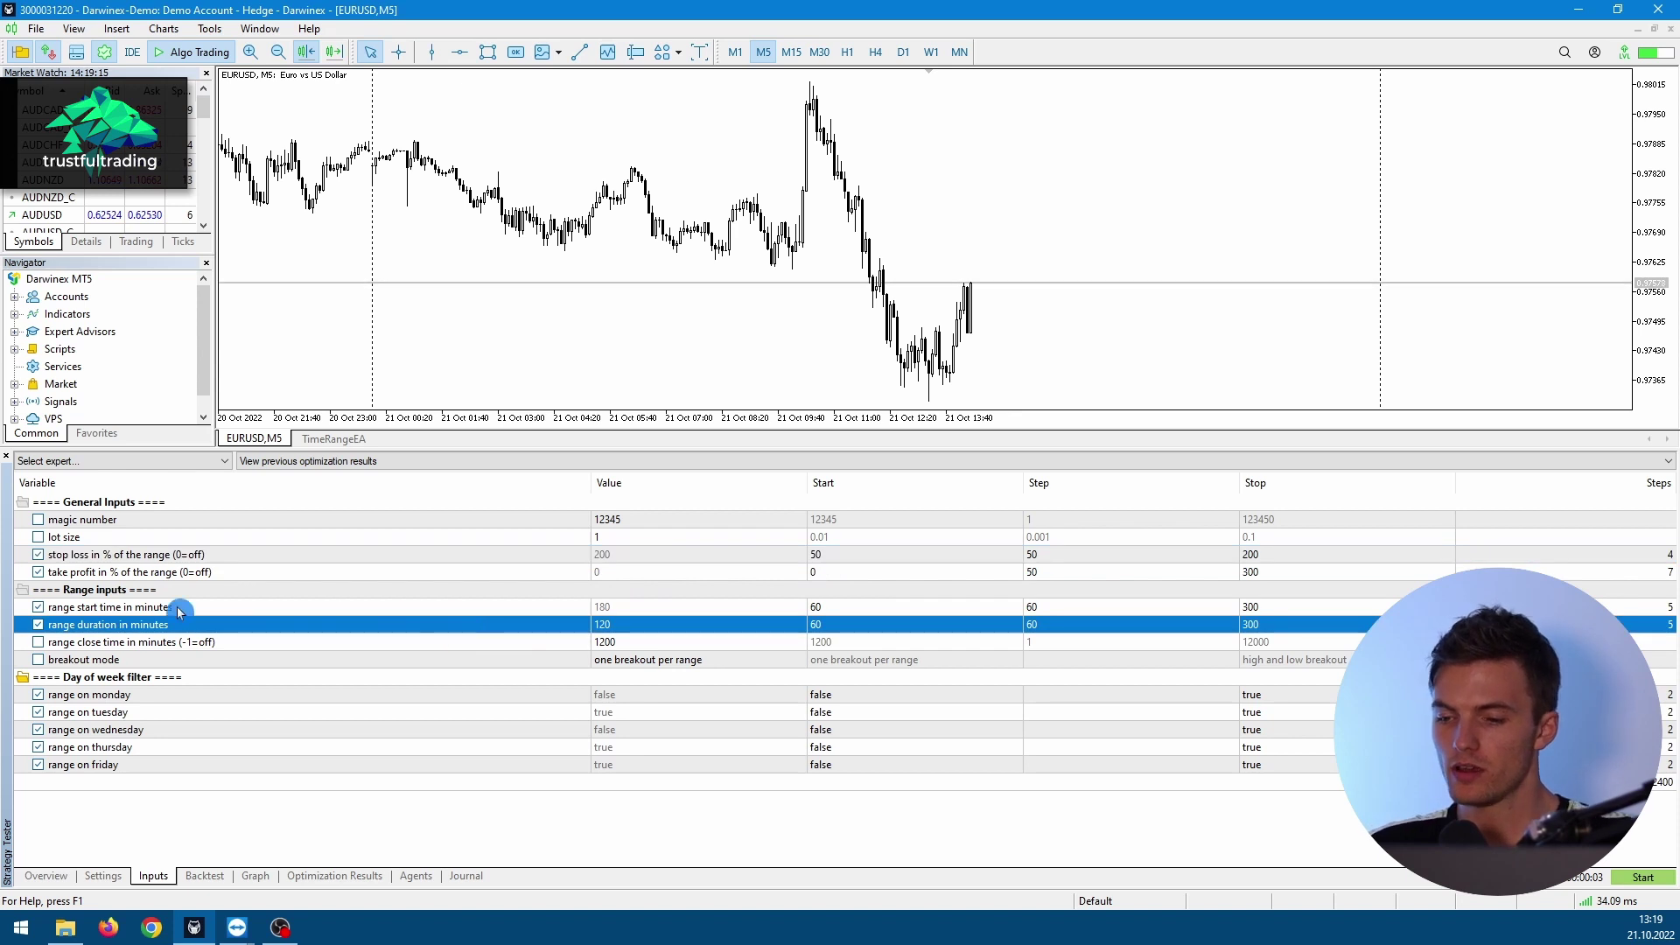
click(111, 610)
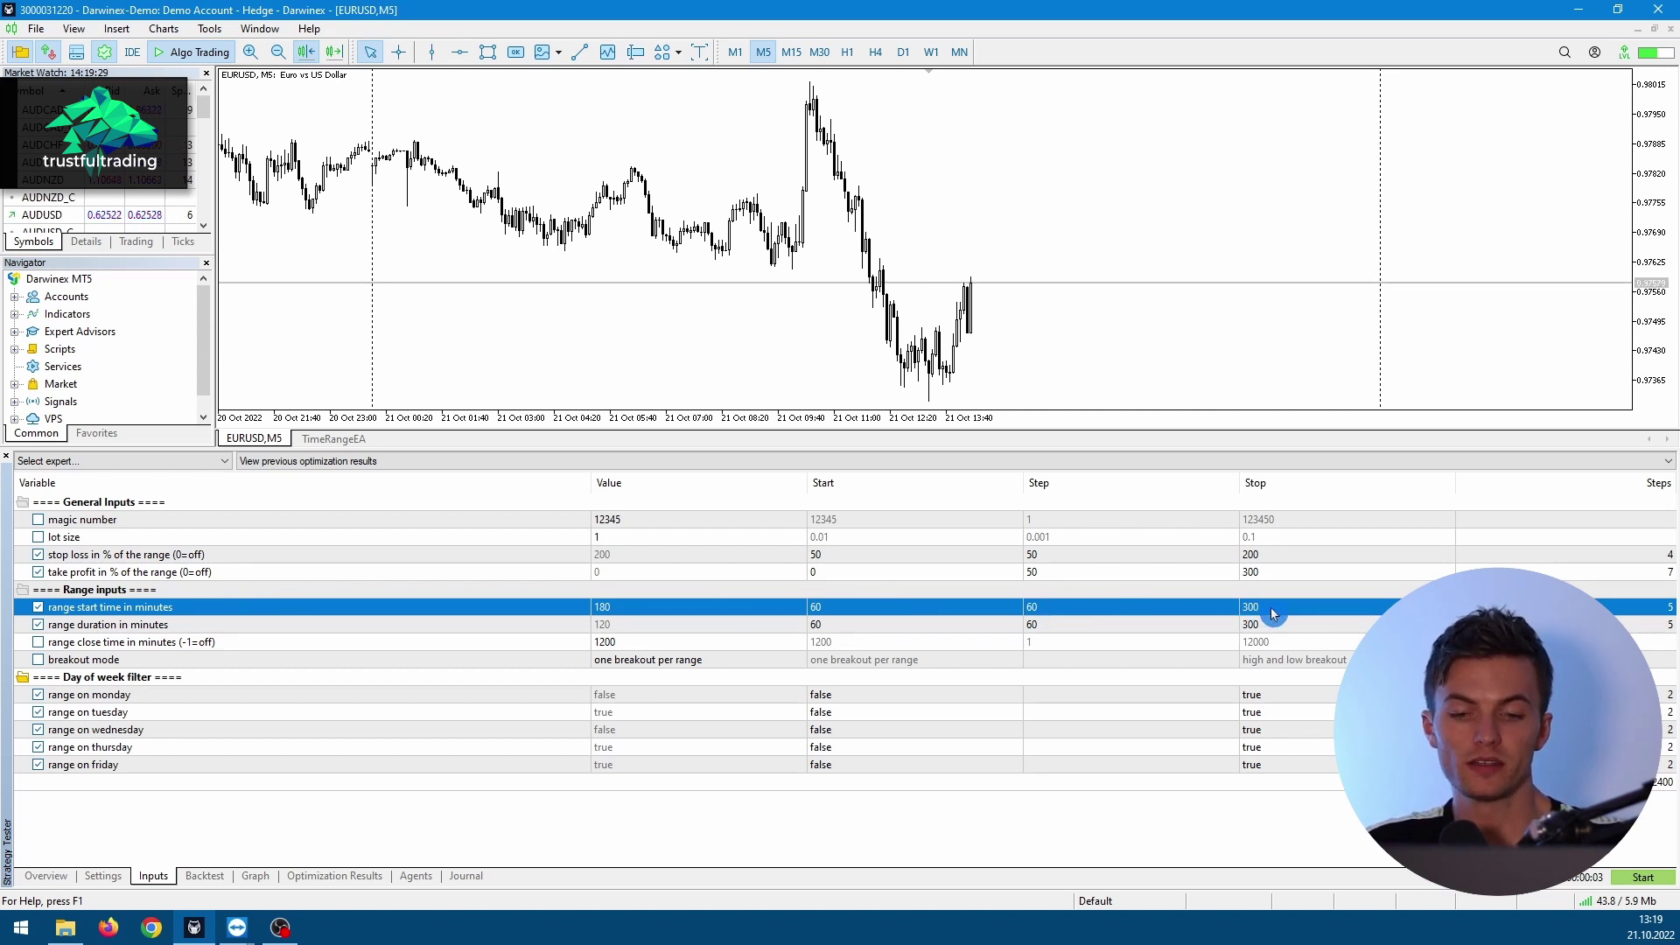
click(94, 628)
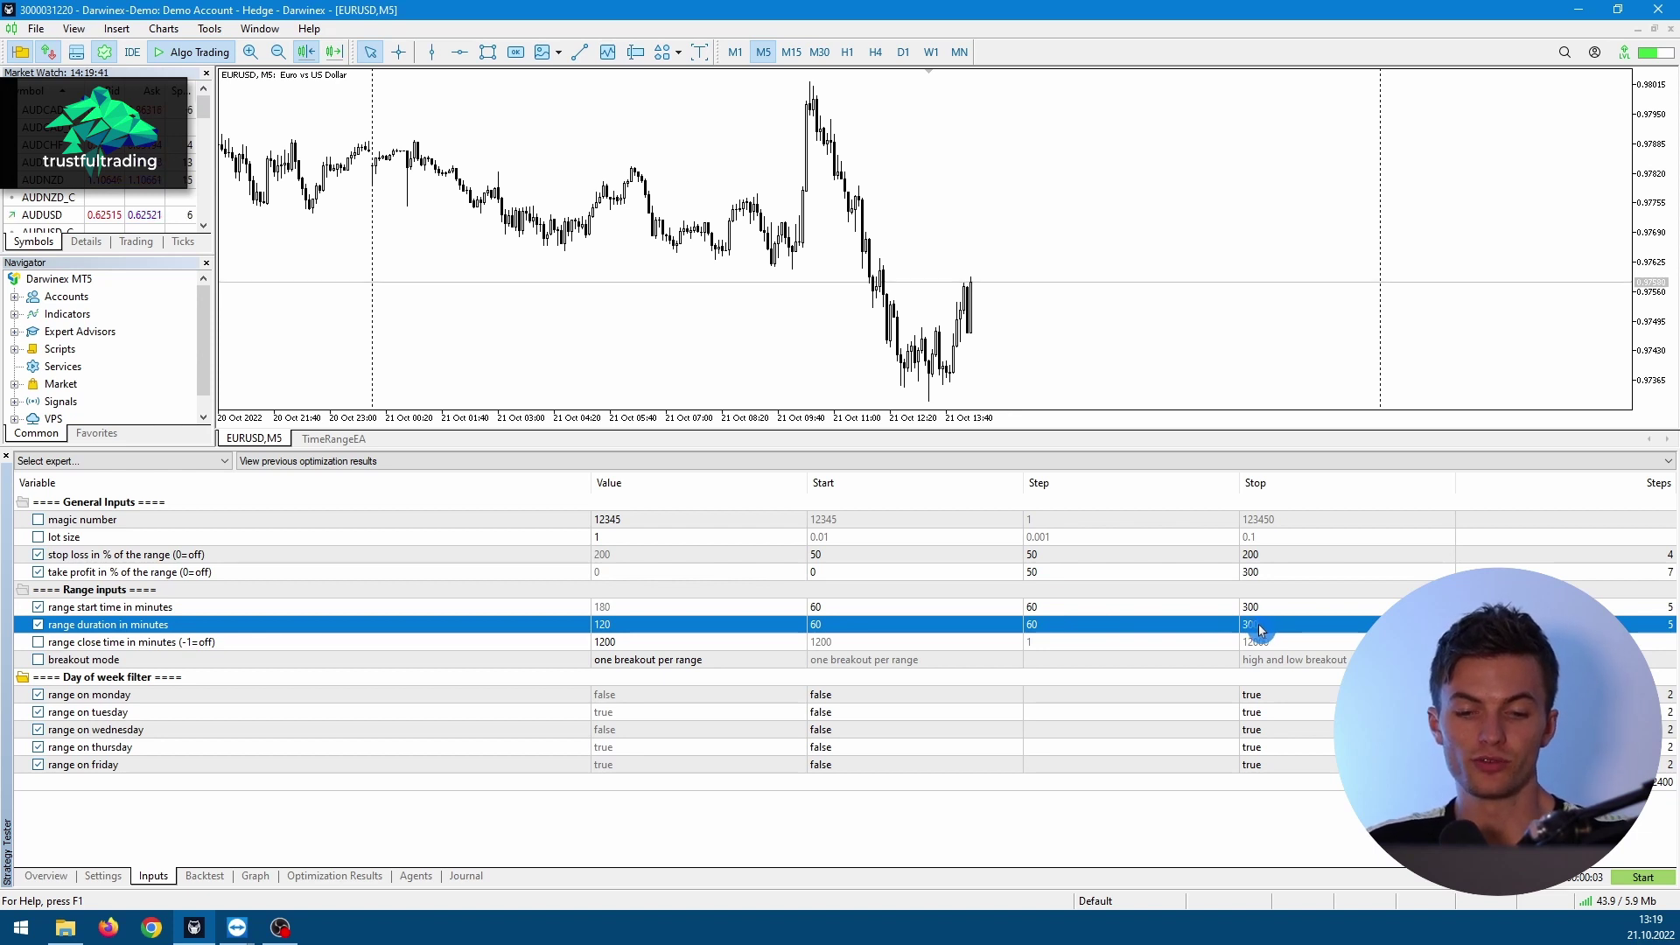
click(123, 642)
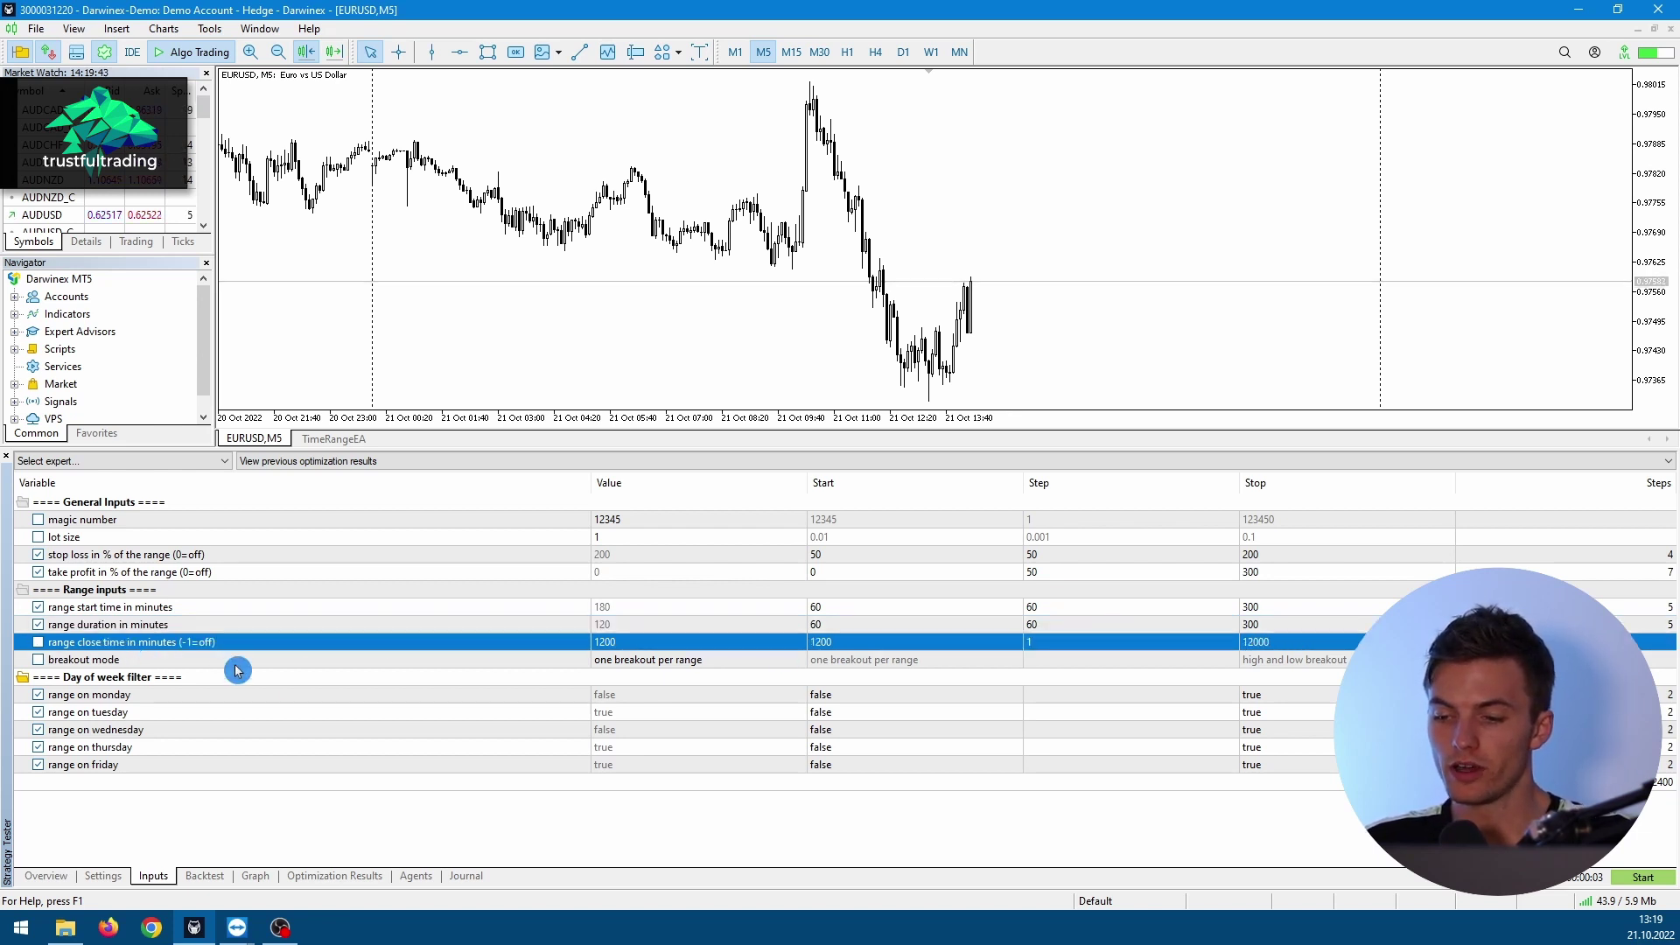
click(626, 640)
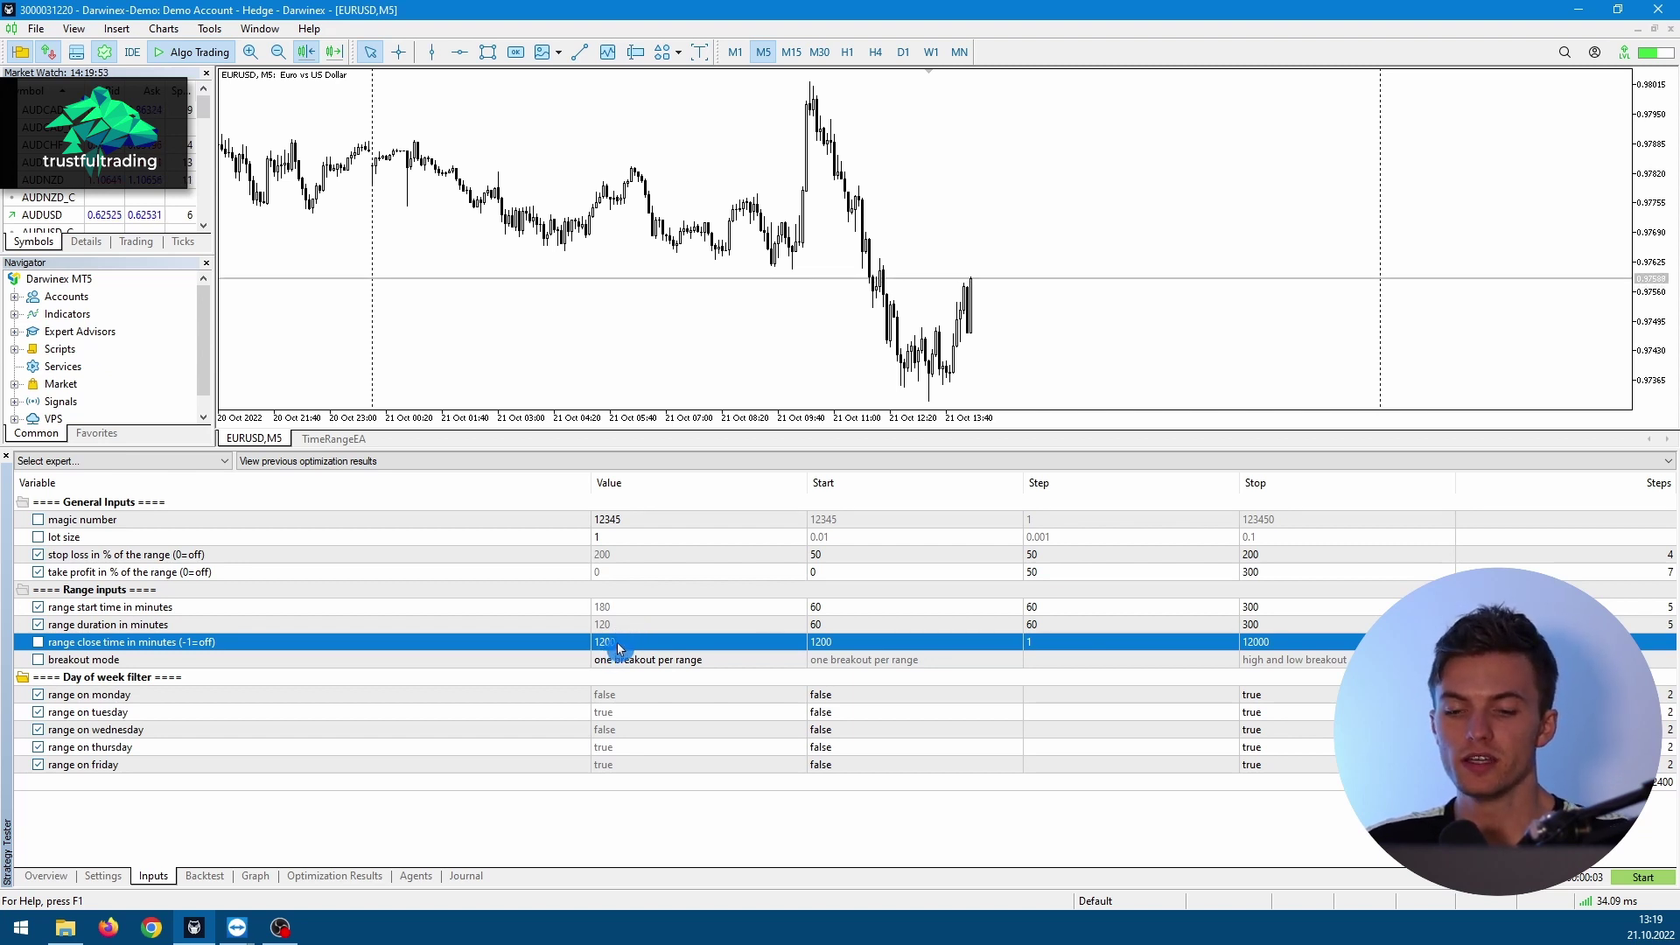
Step: Set breakout mode to 'one breakout per range', leaving it unoptimized
click(106, 672)
click(108, 662)
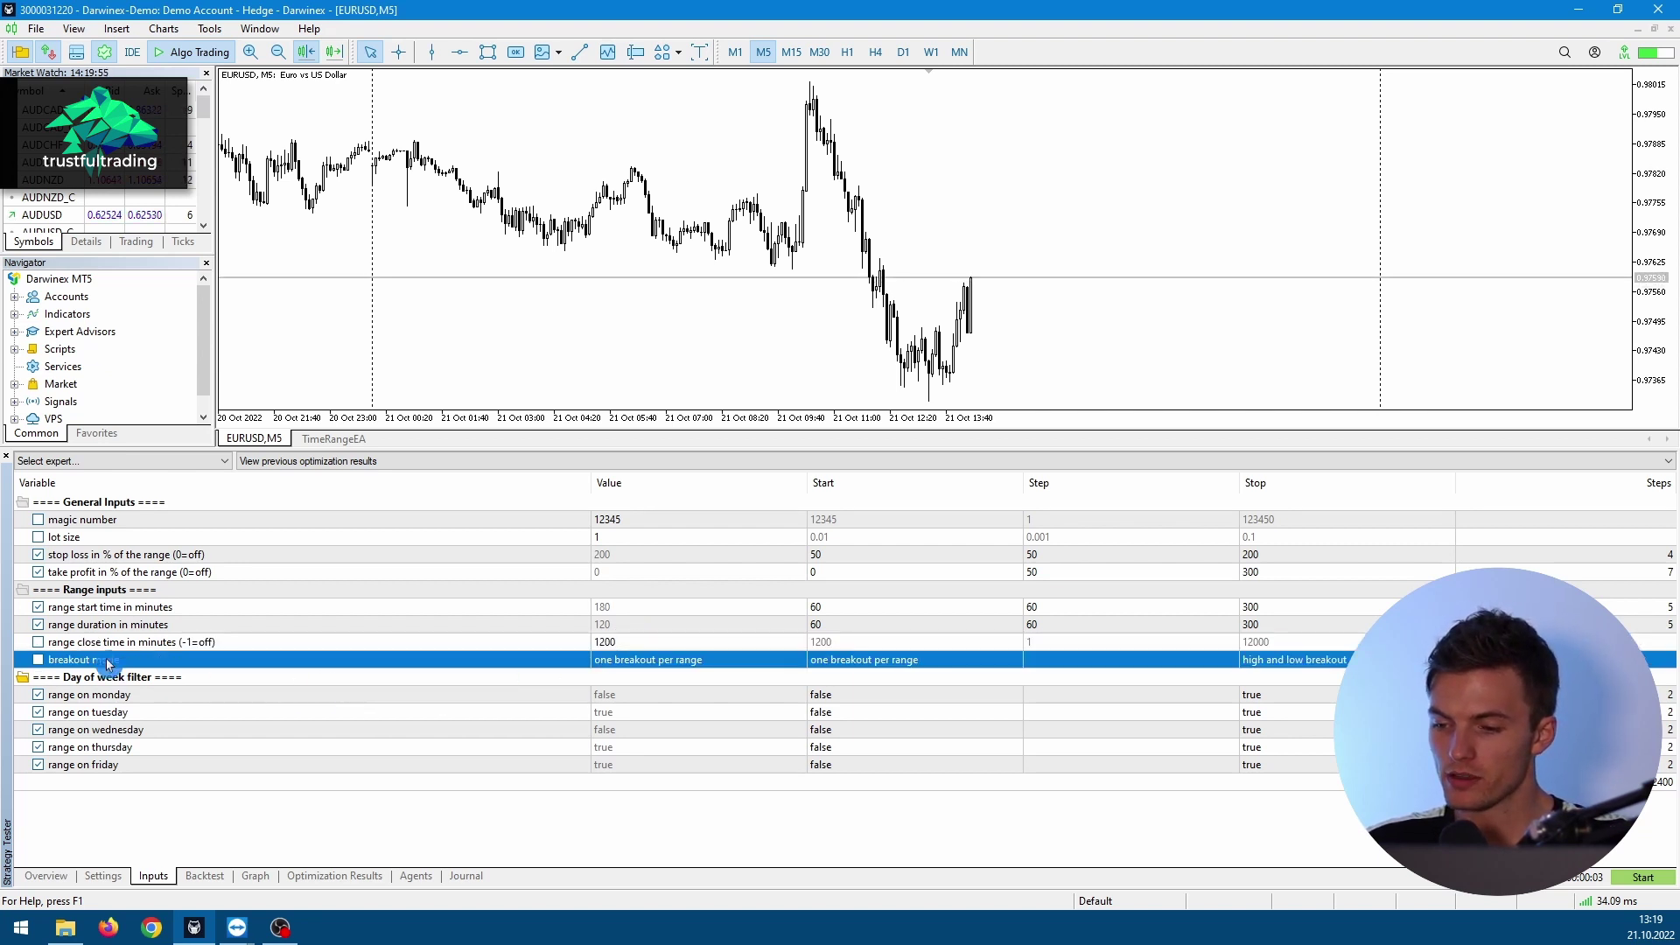
click(634, 669)
click(697, 677)
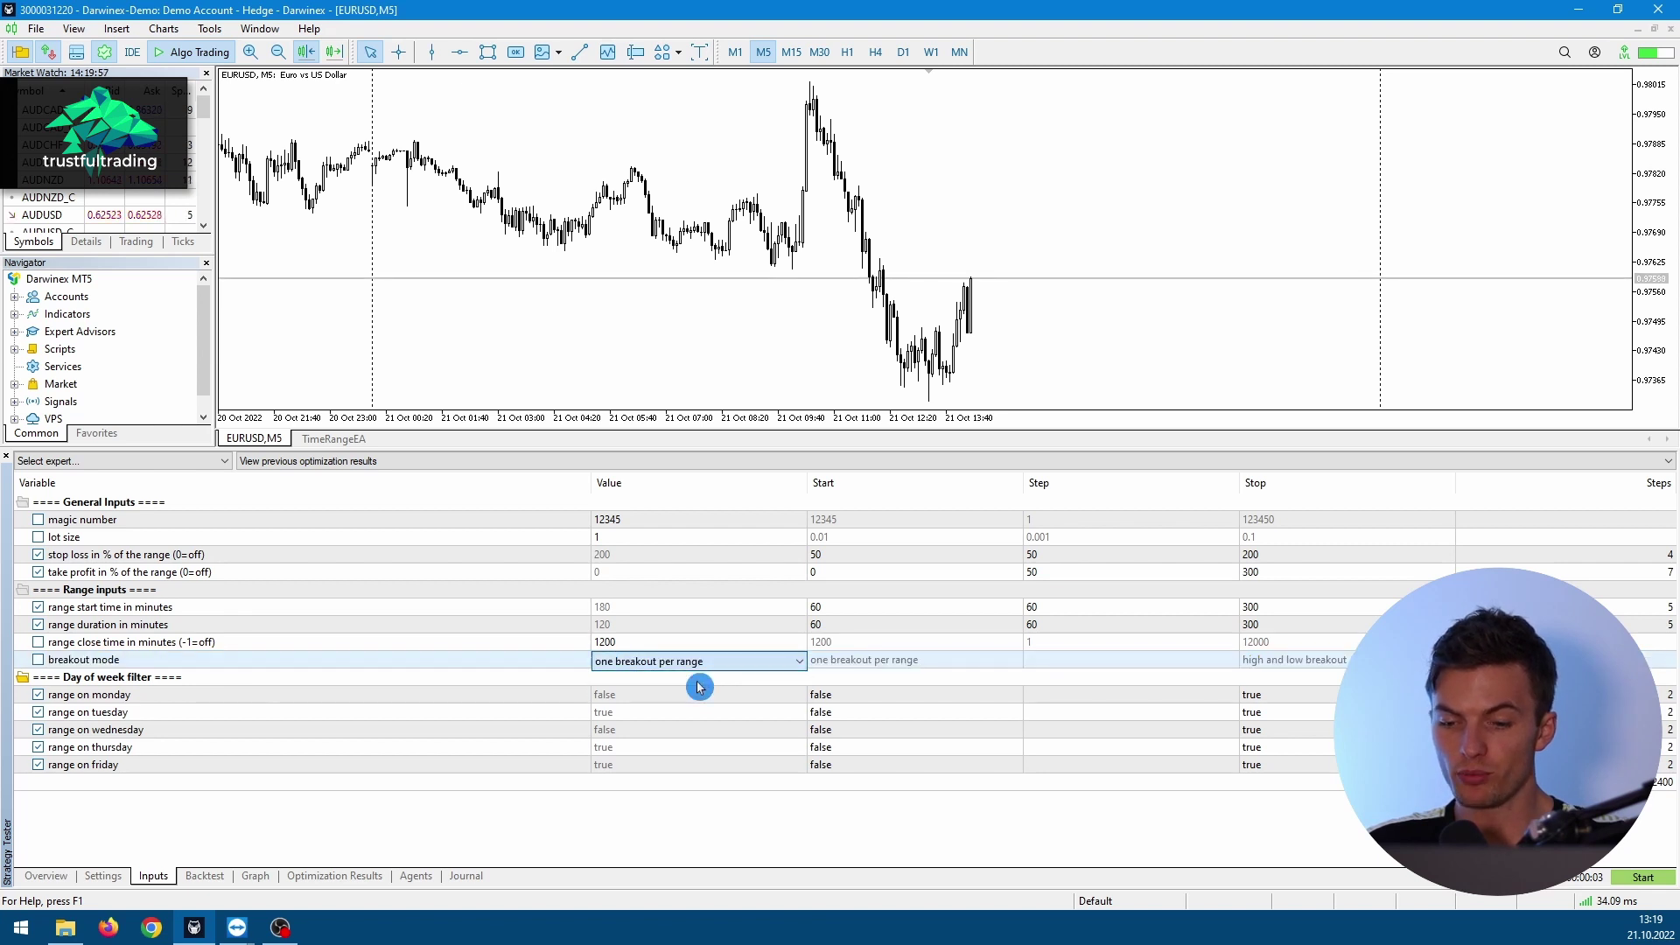
click(538, 669)
click(507, 691)
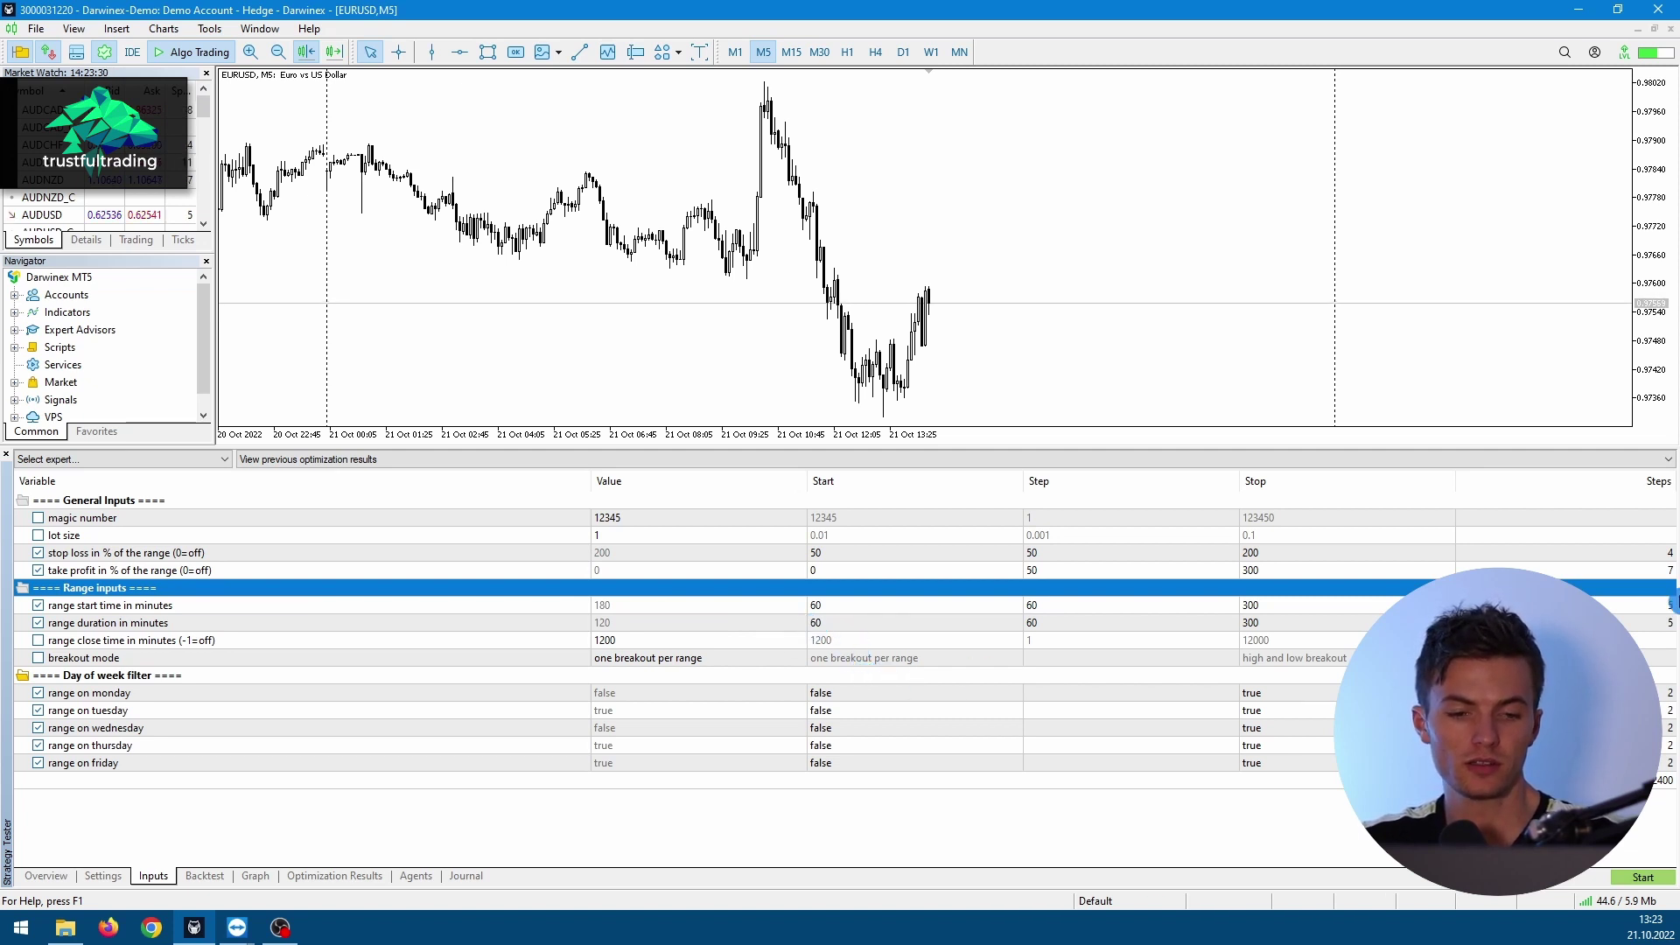
Step: Clear focus from the inputs and drag the tester splitter down to resize the panes
click(1664, 785)
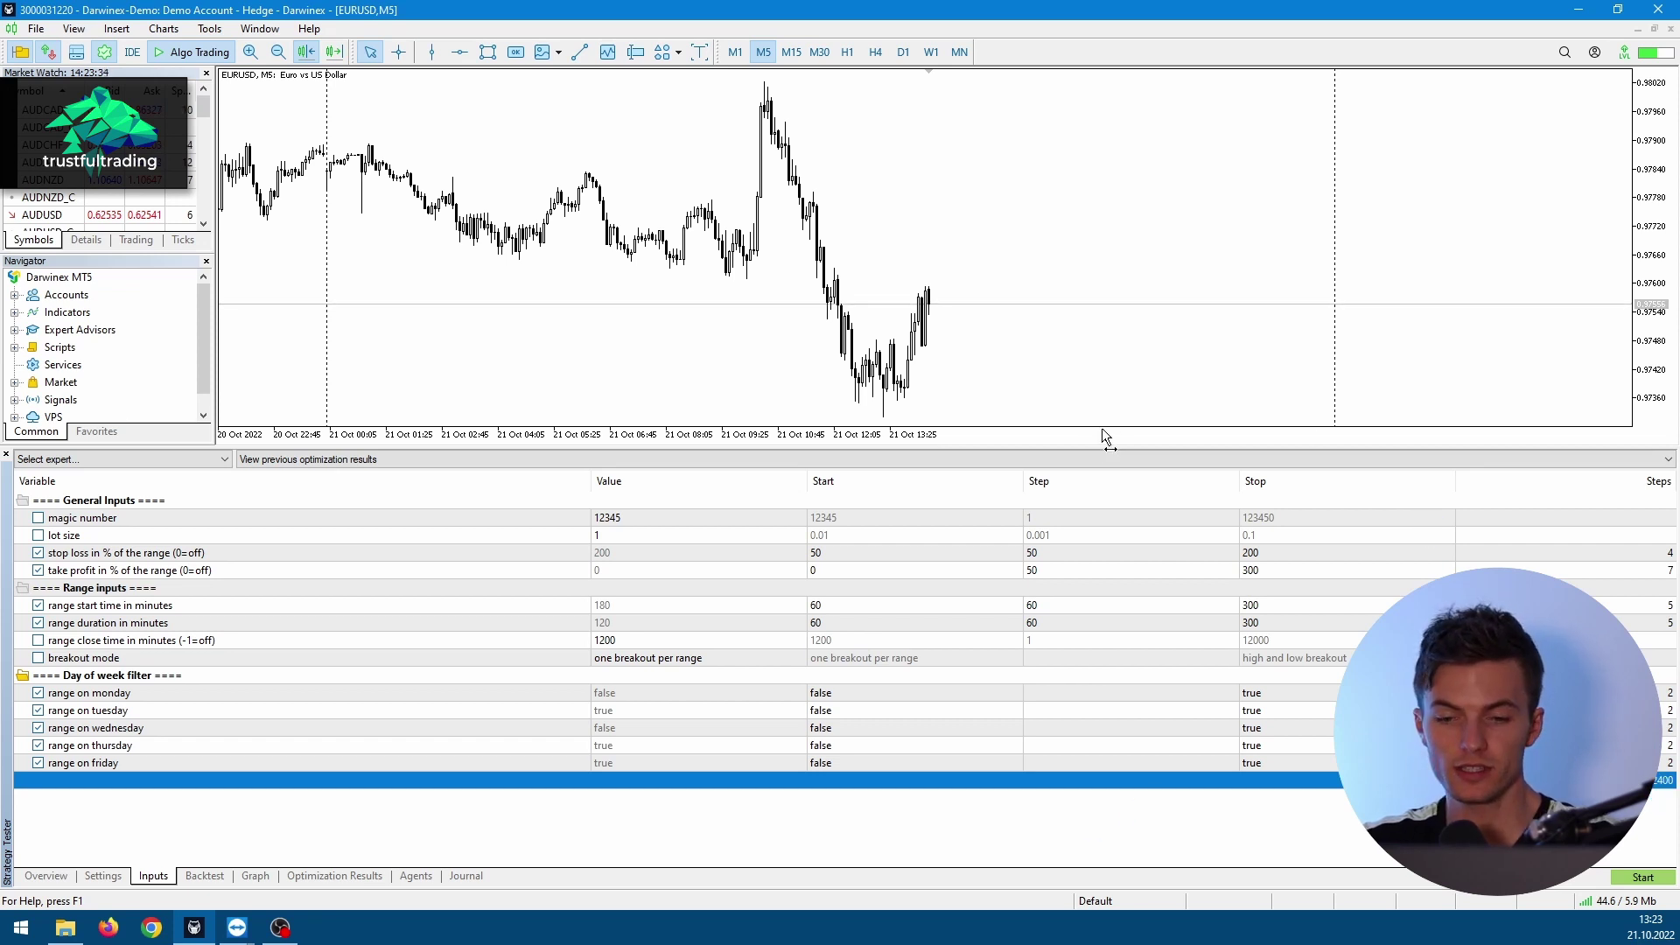
drag(1094, 448, 1111, 512)
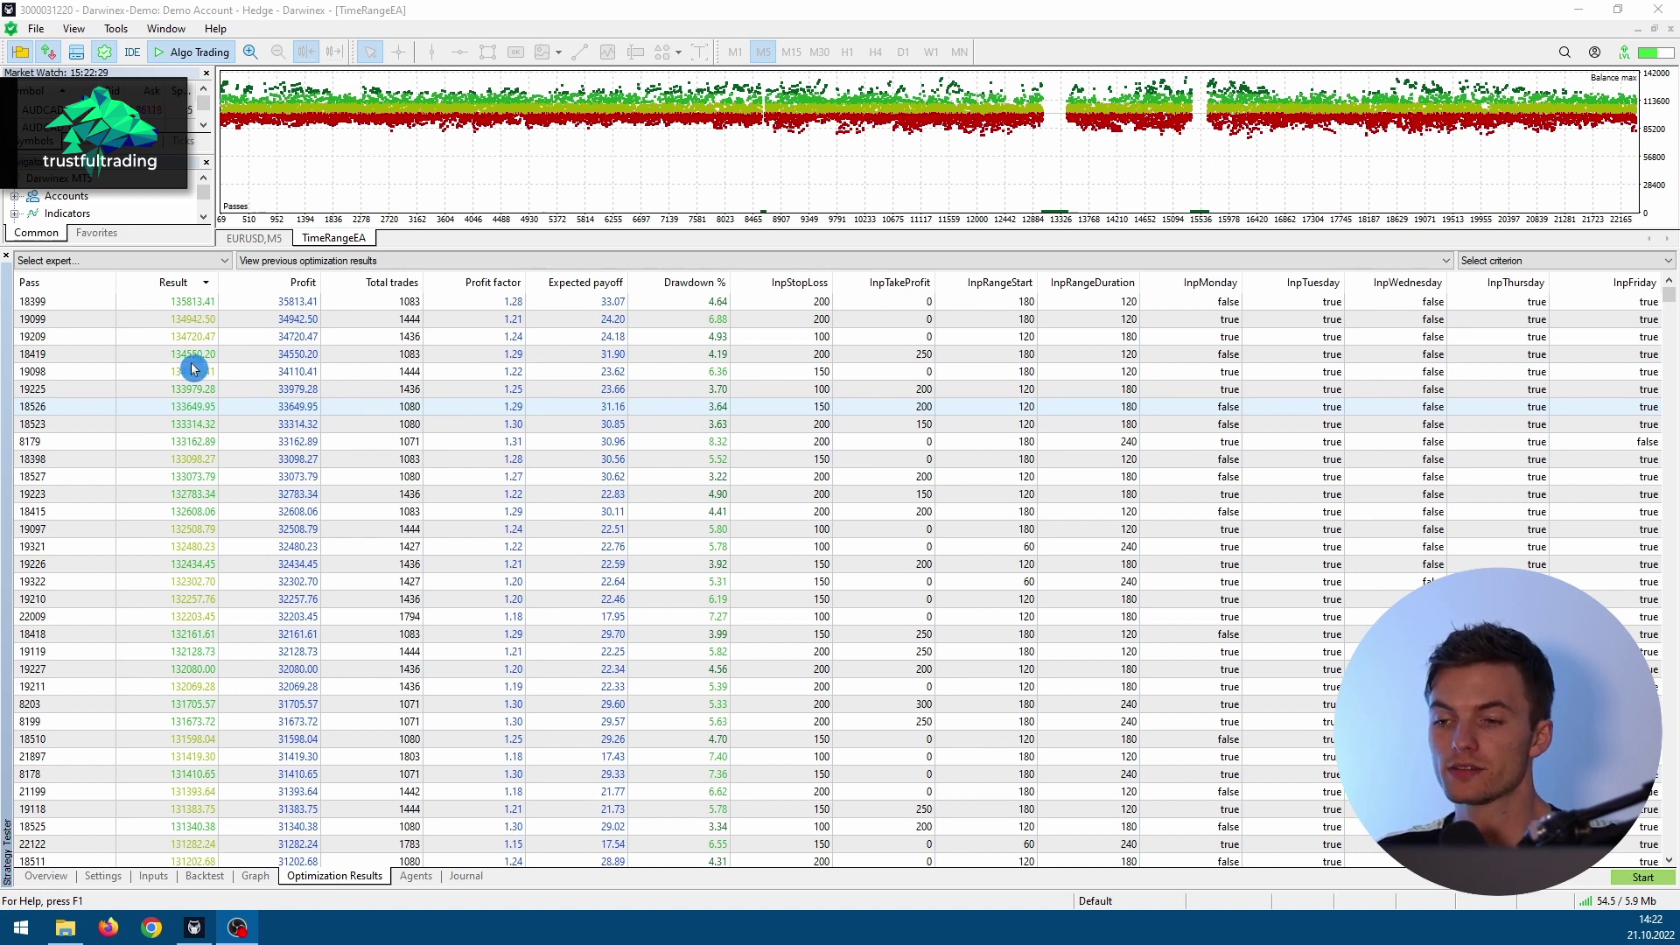
click(178, 308)
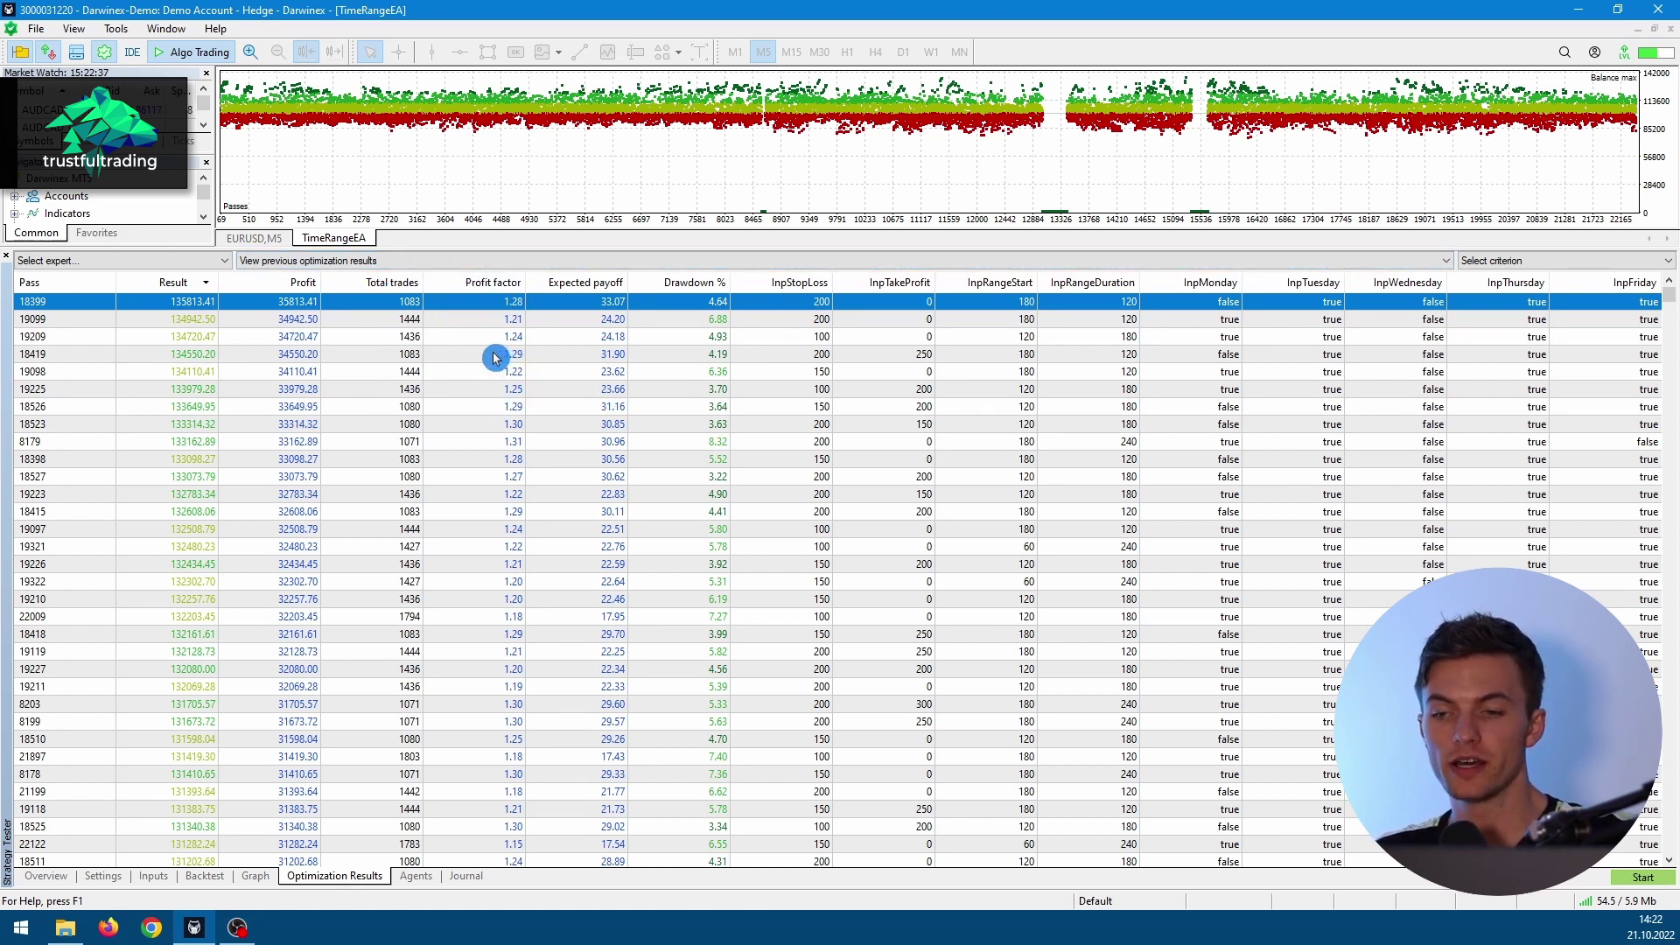
click(500, 323)
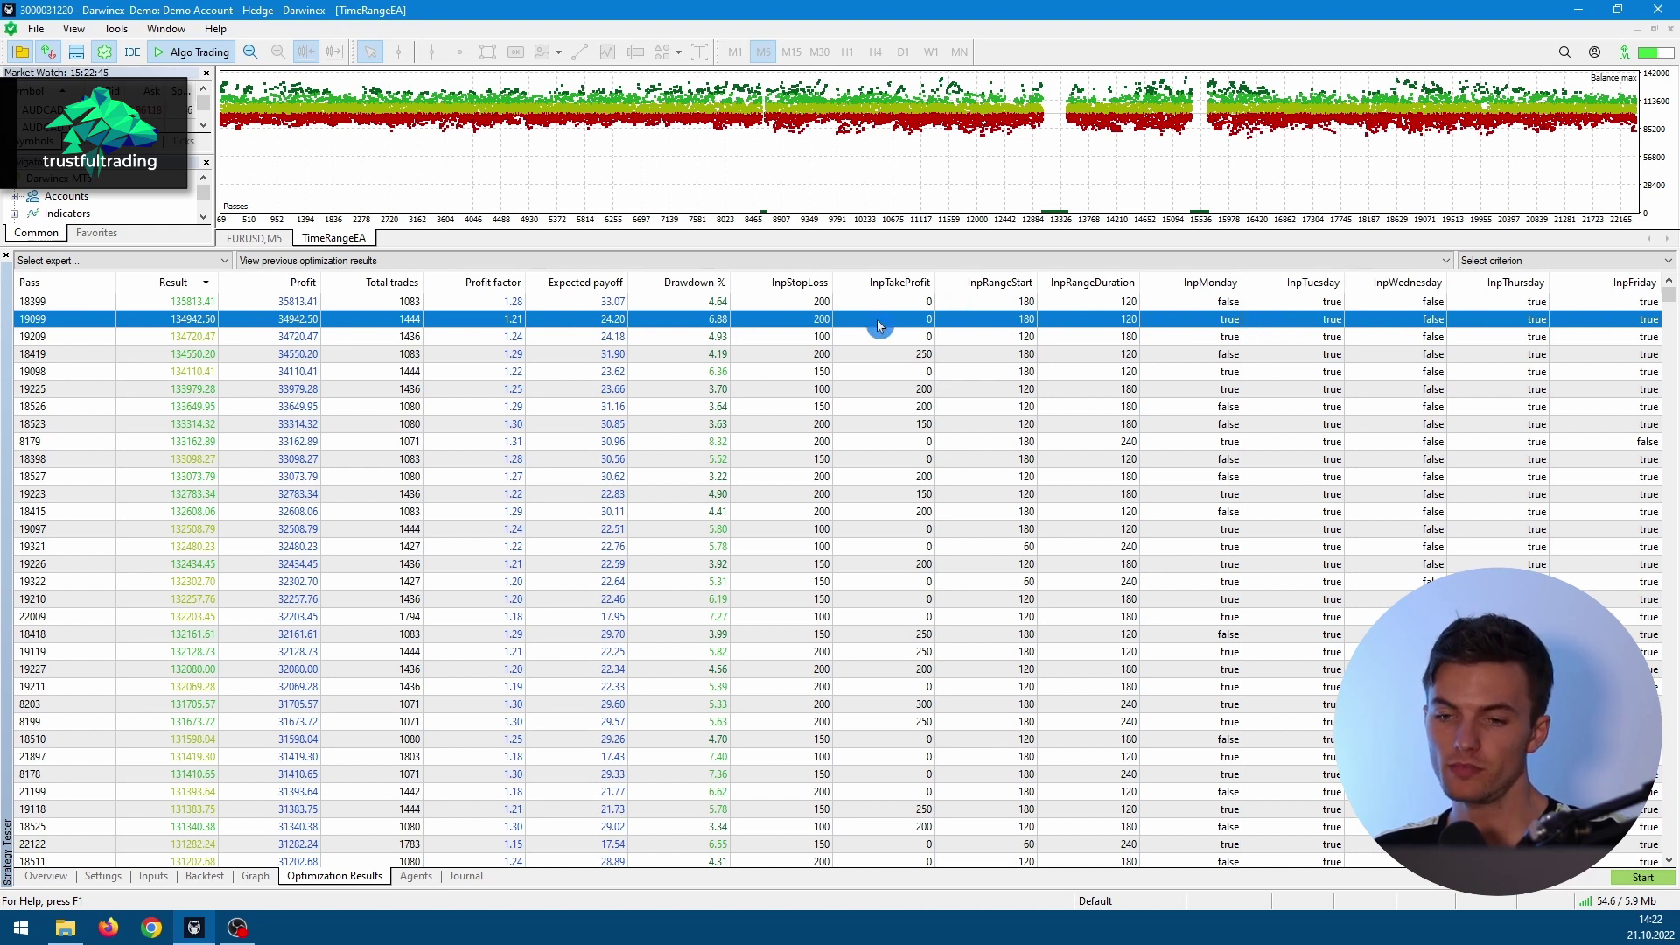
right_click(562, 359)
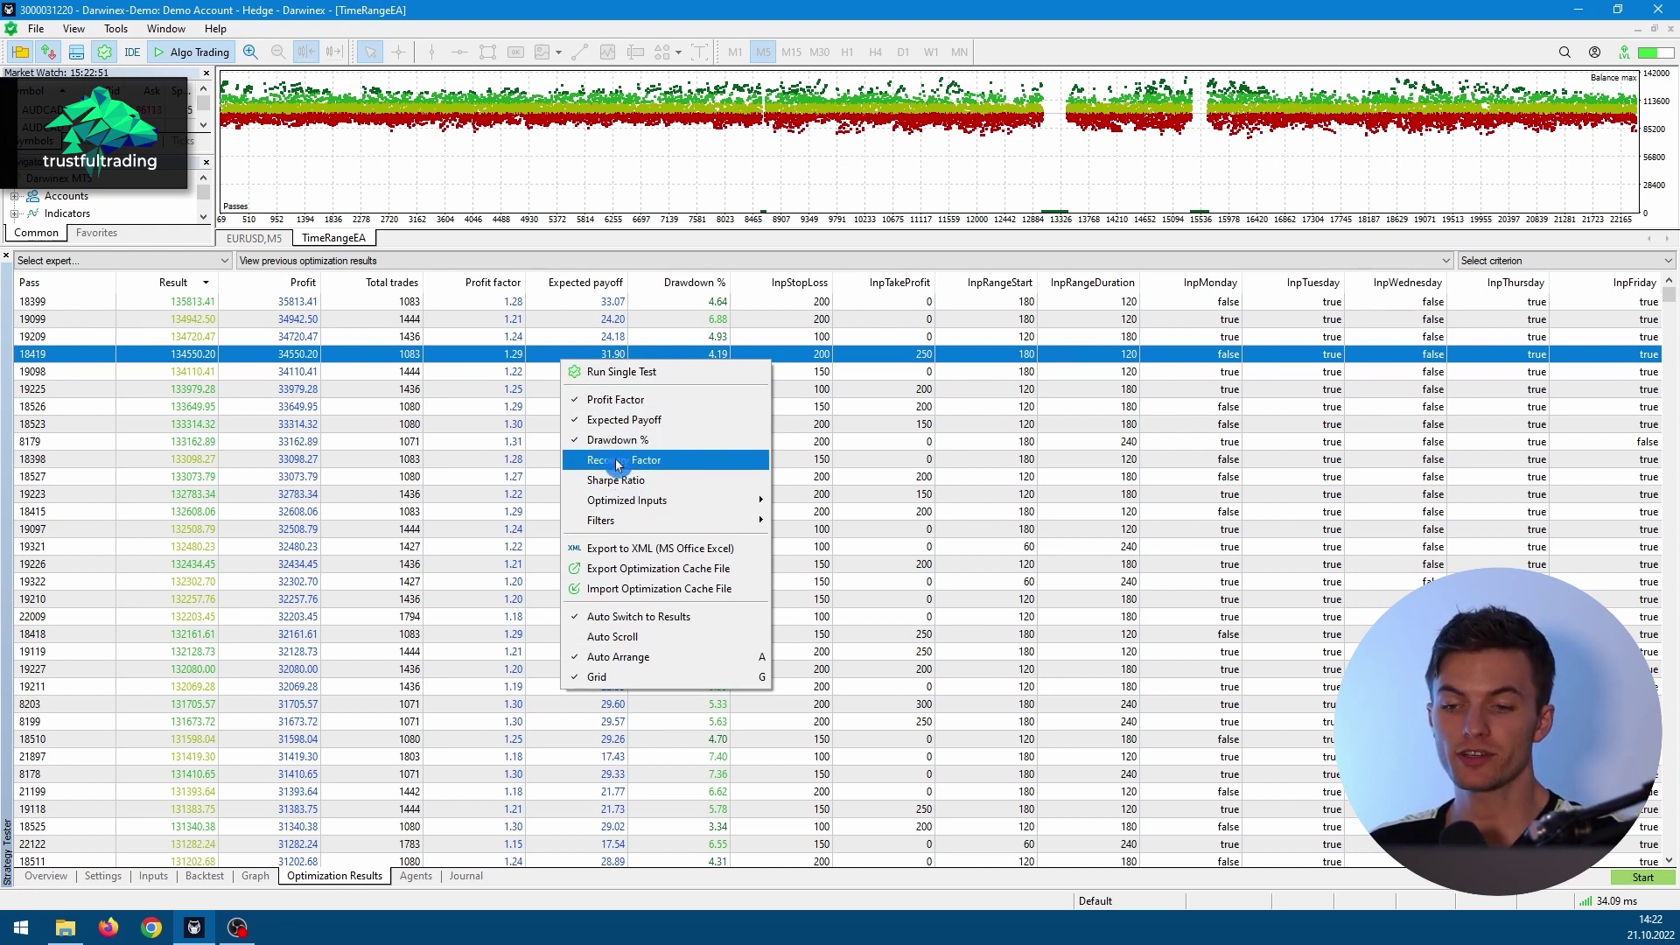
mouse_move(738, 527)
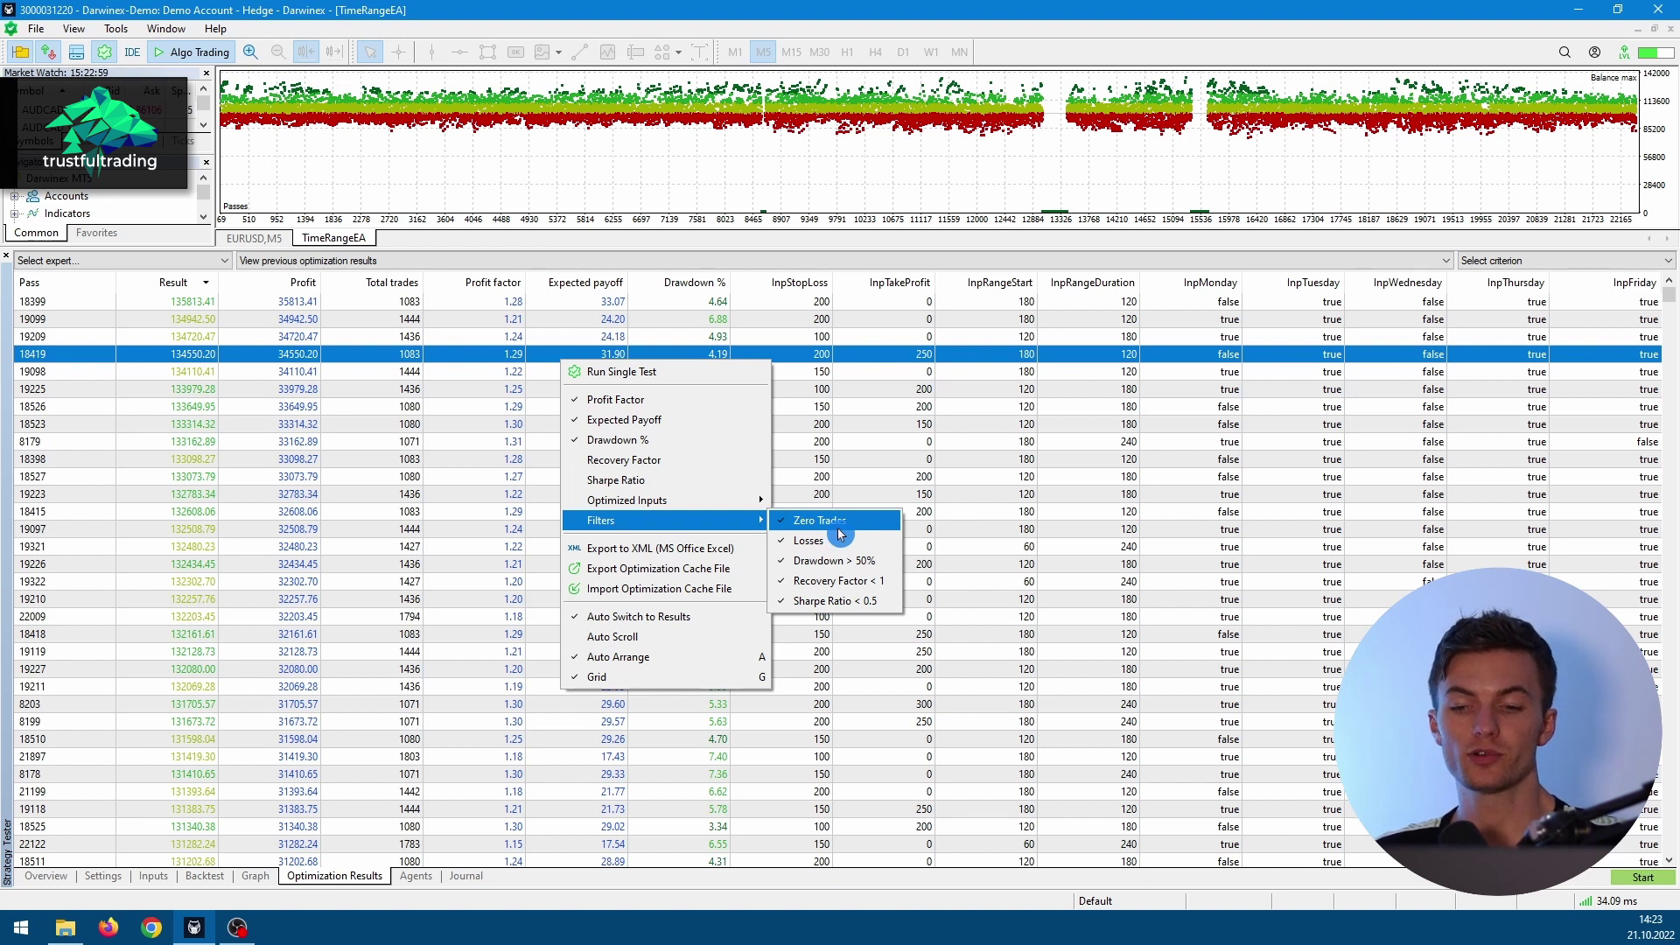
click(915, 443)
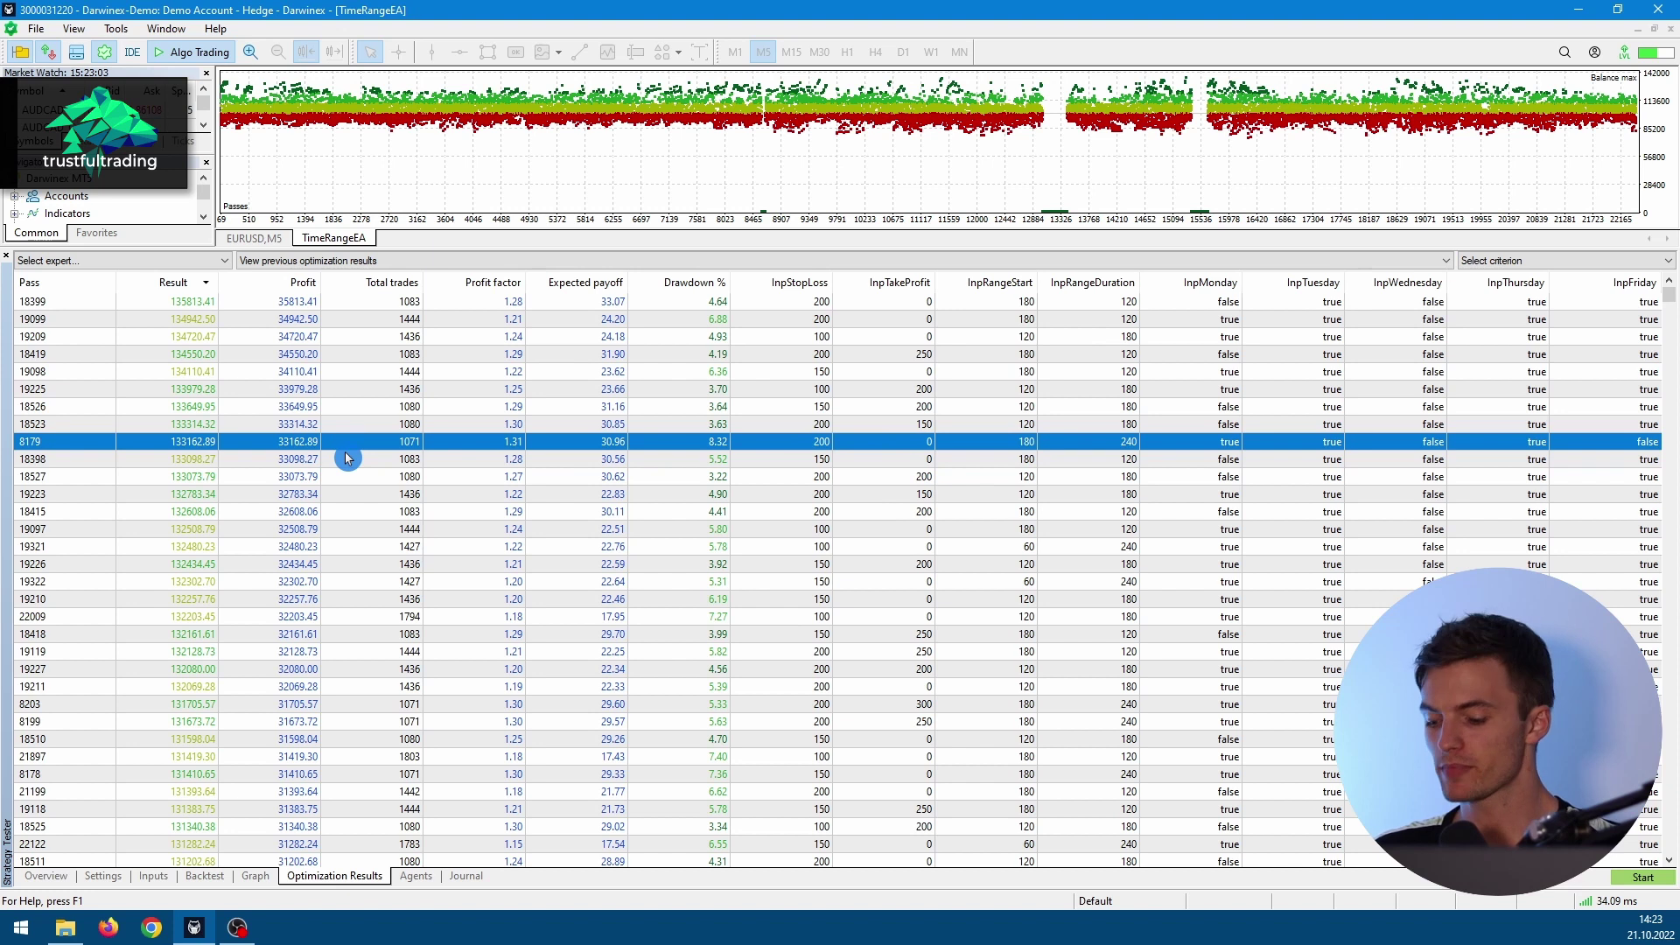
right_click(575, 389)
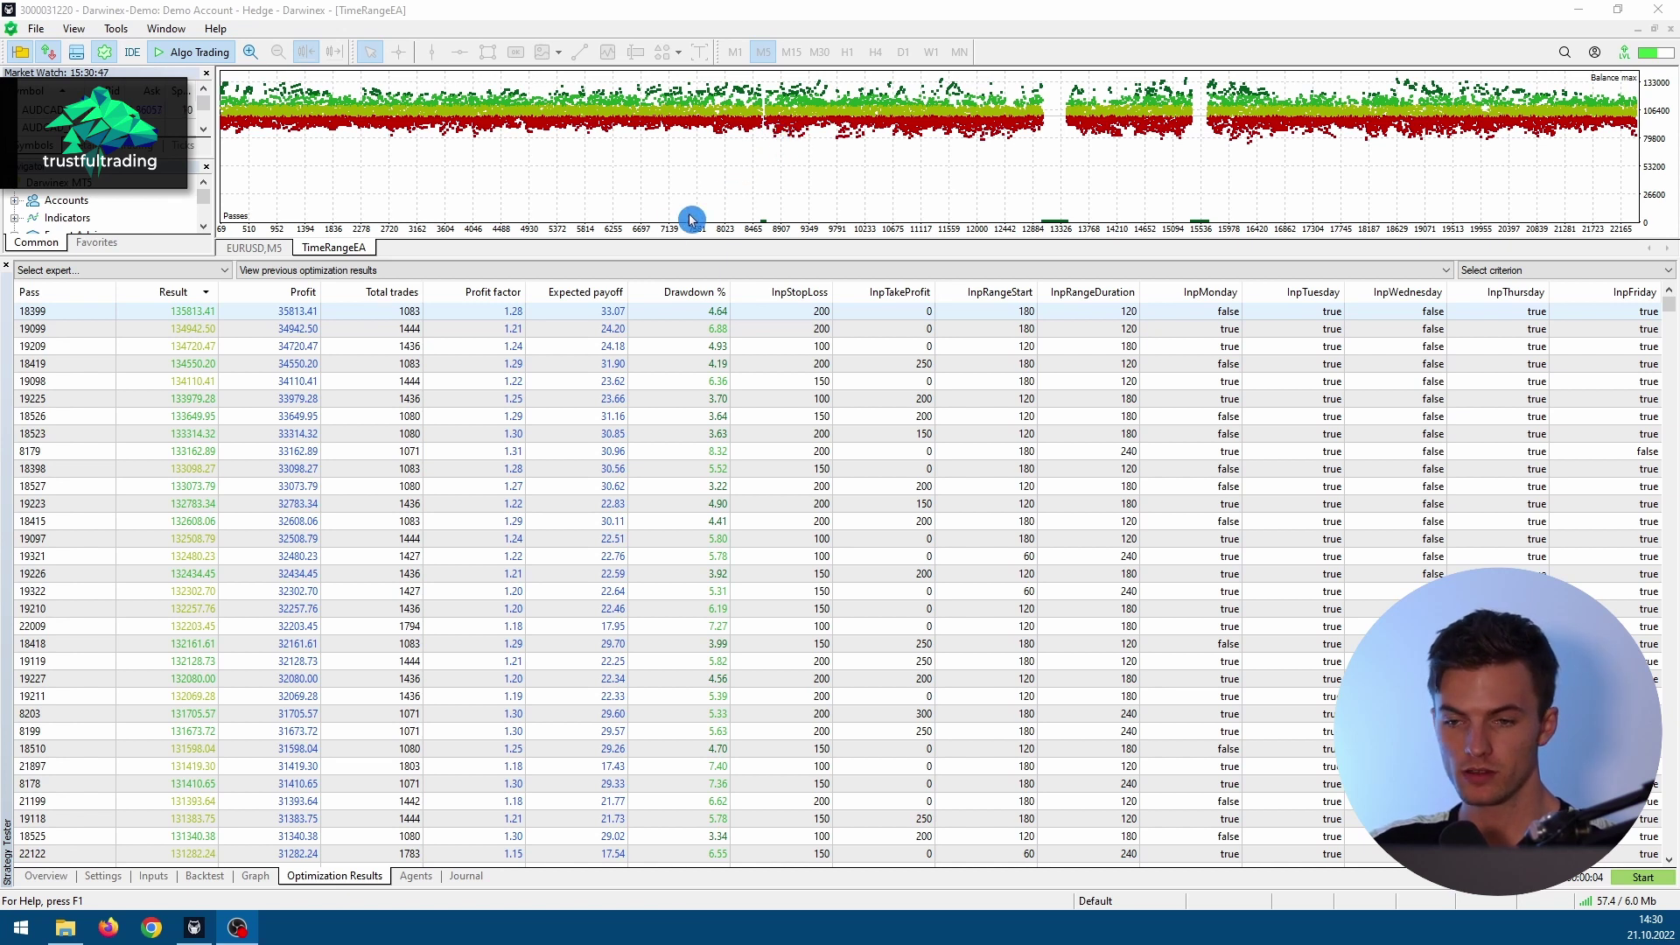
Step: Enlarge the optimization scatter chart over the results table and bring up its graph menu
drag(639, 257, 728, 742)
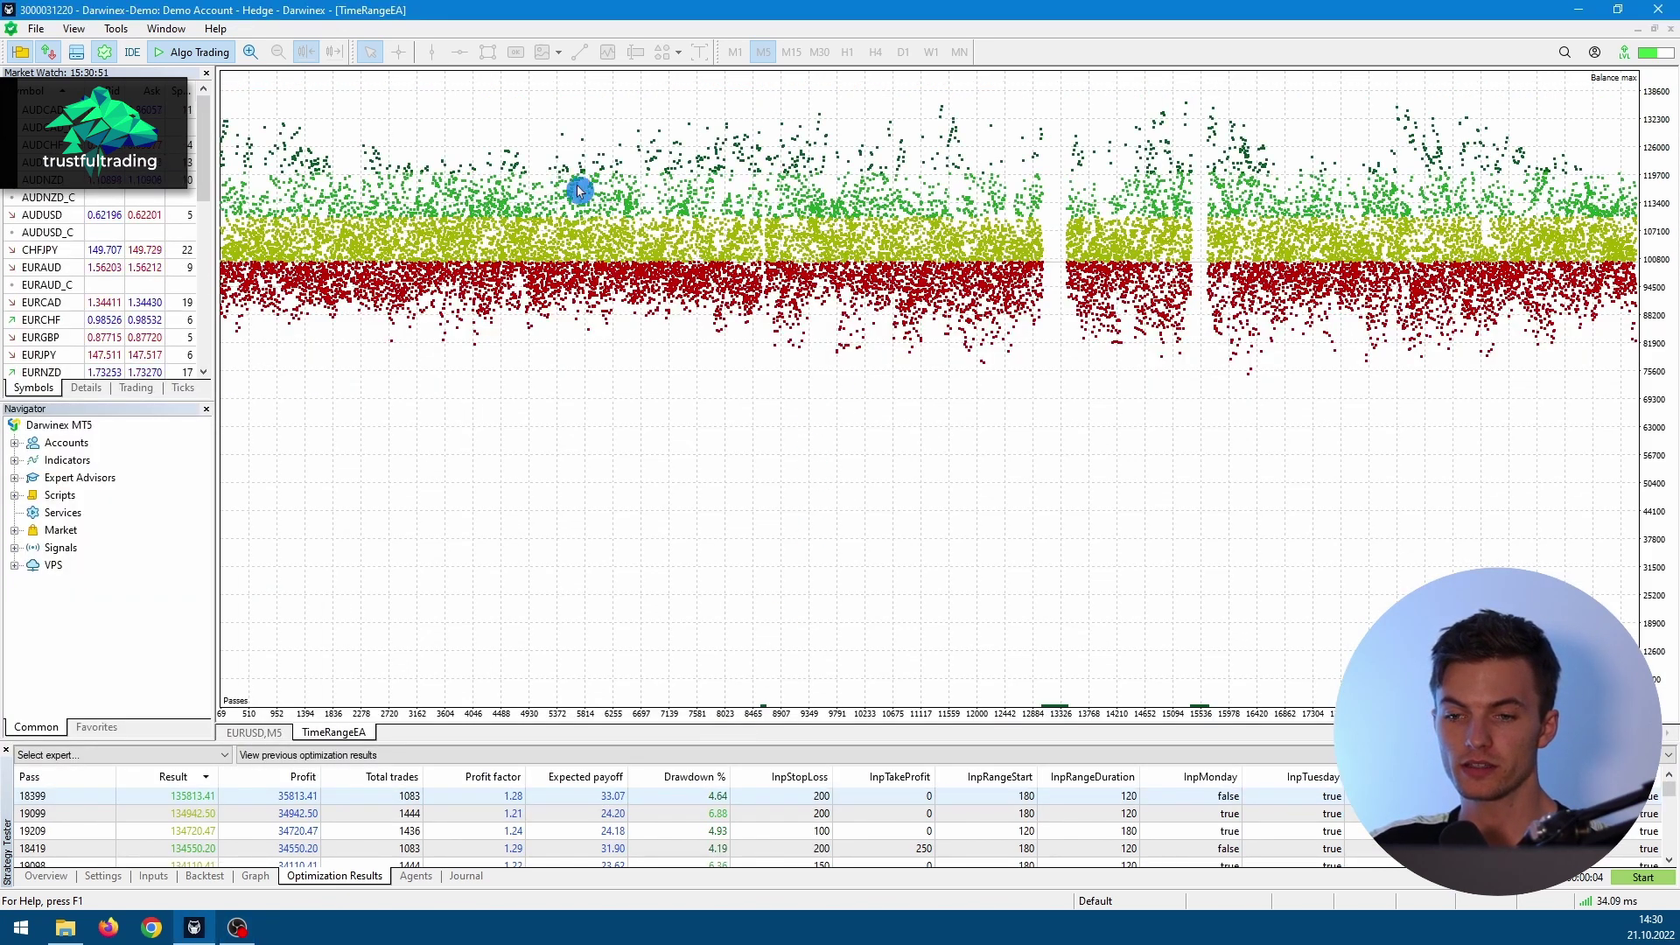
mouse_move(1324, 251)
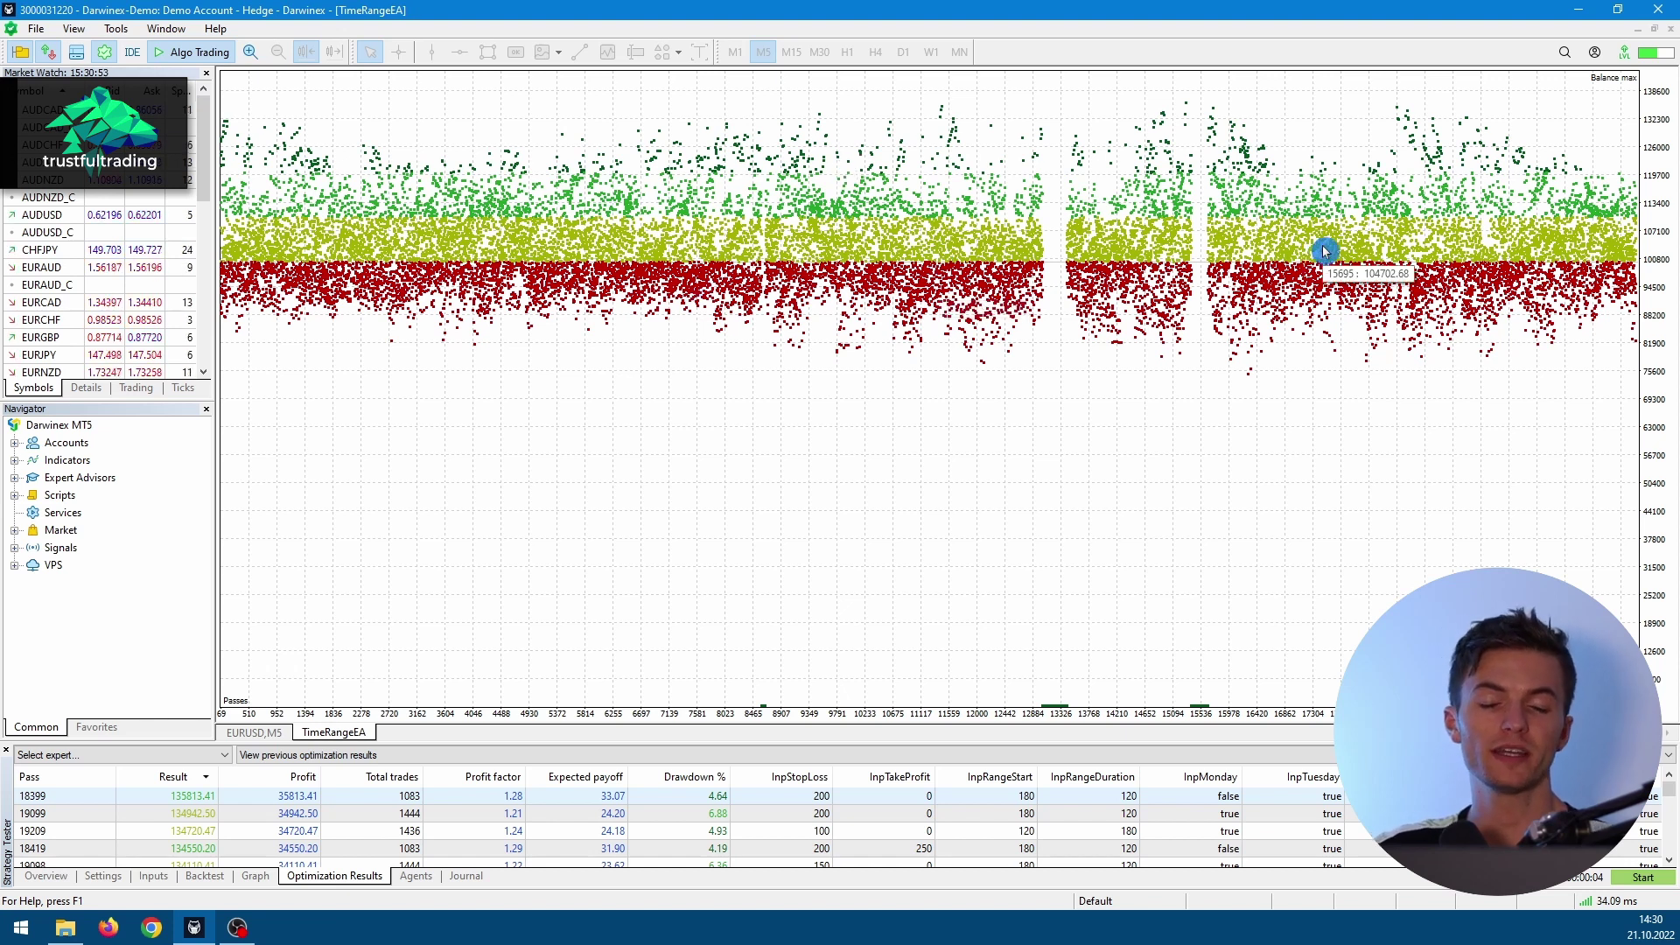
mouse_move(1408, 125)
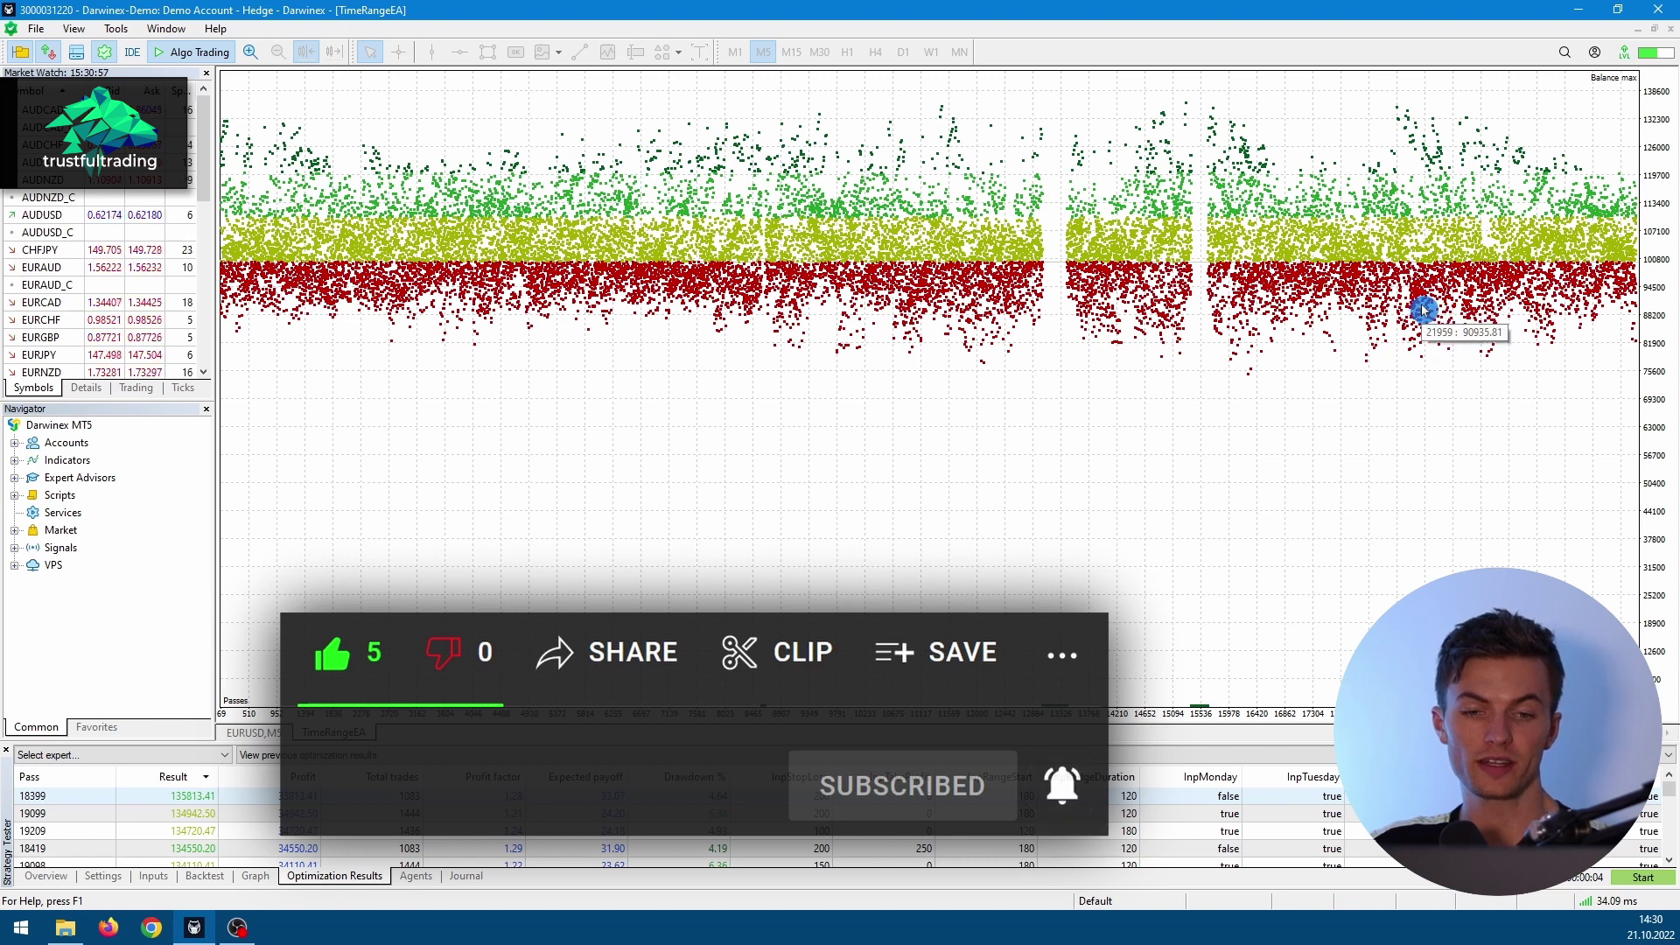
right_click(648, 366)
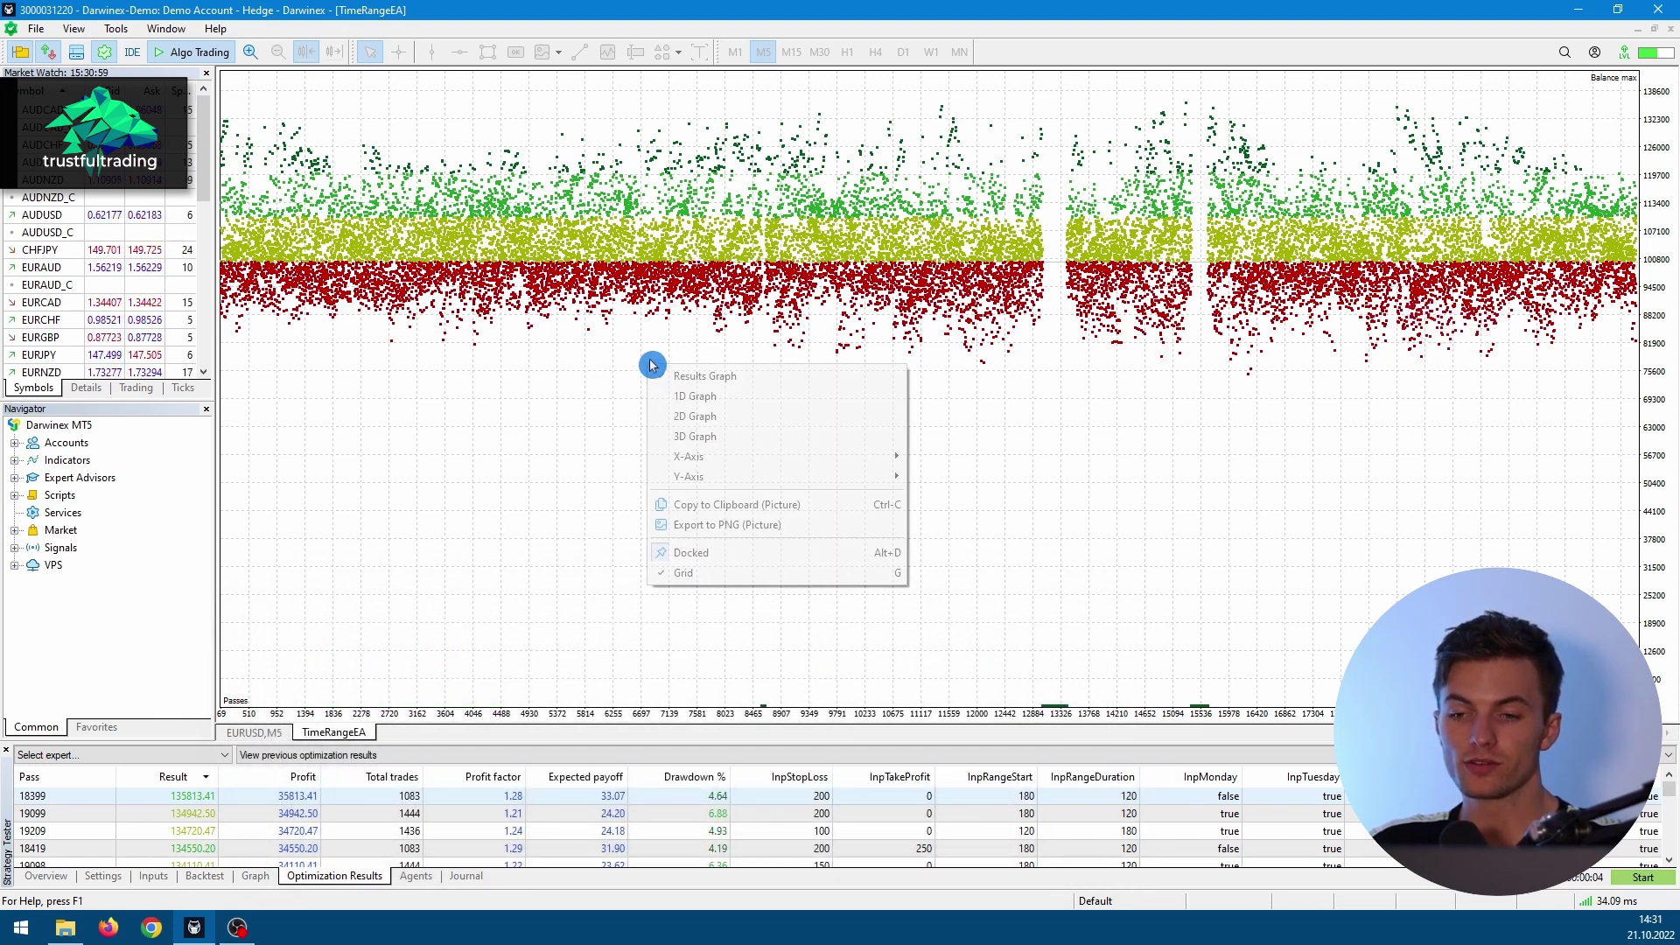
Step: Show a 1D graph with InpRangeStart on the X-axis, then switch to a 2D graph
click(711, 404)
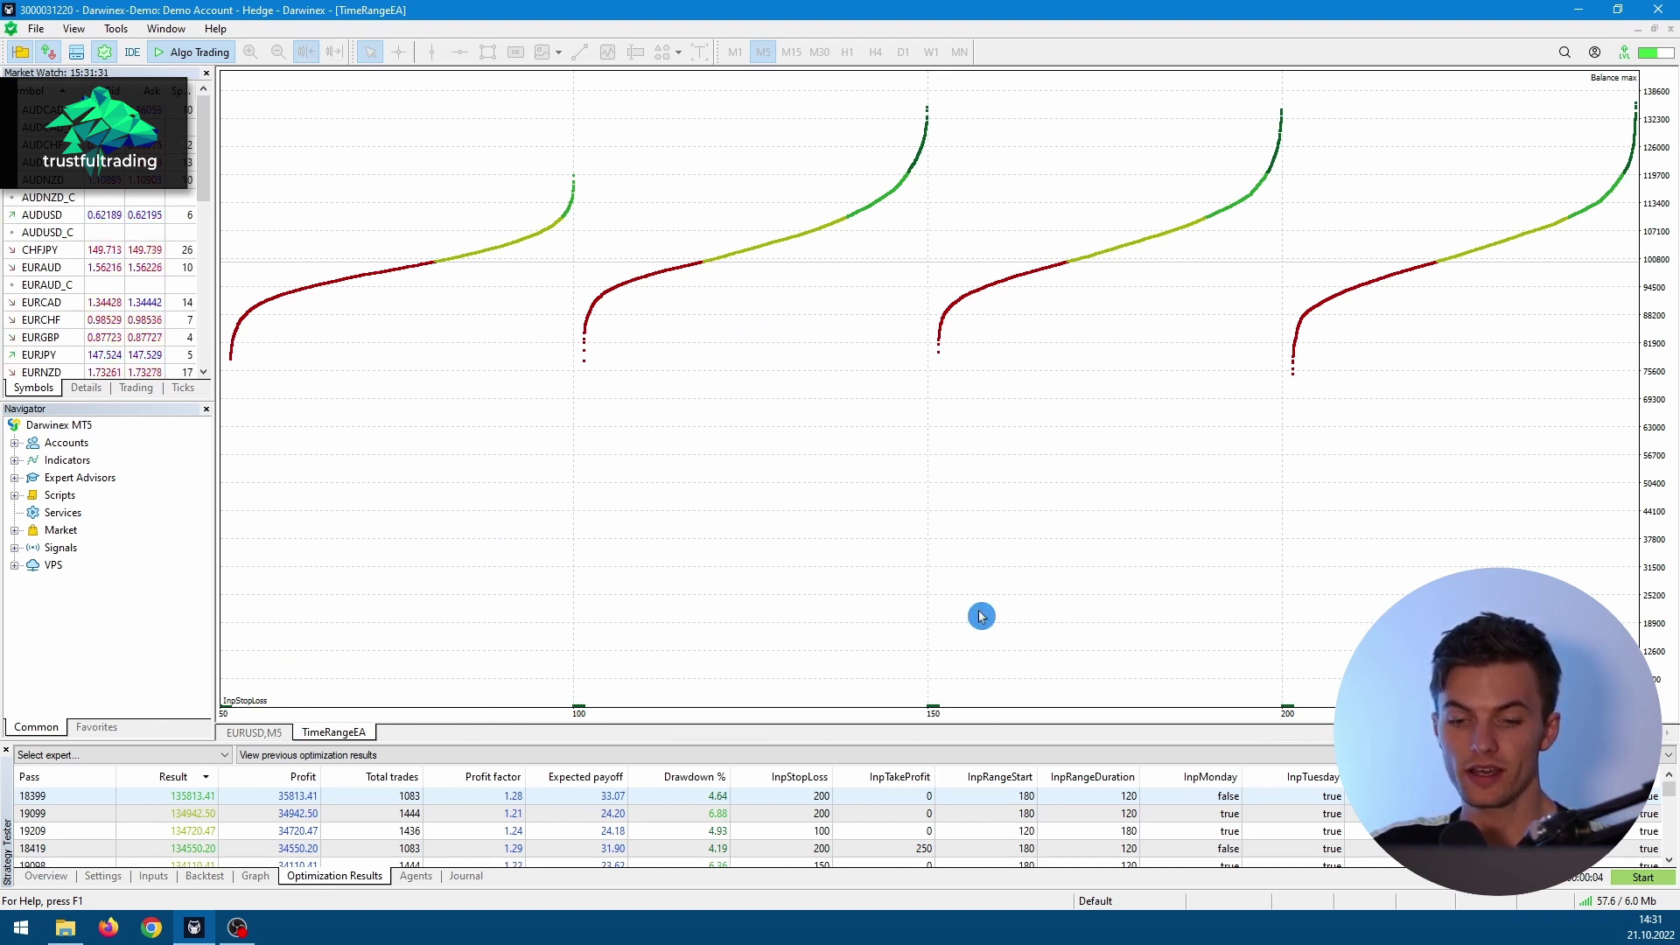
right_click(813, 318)
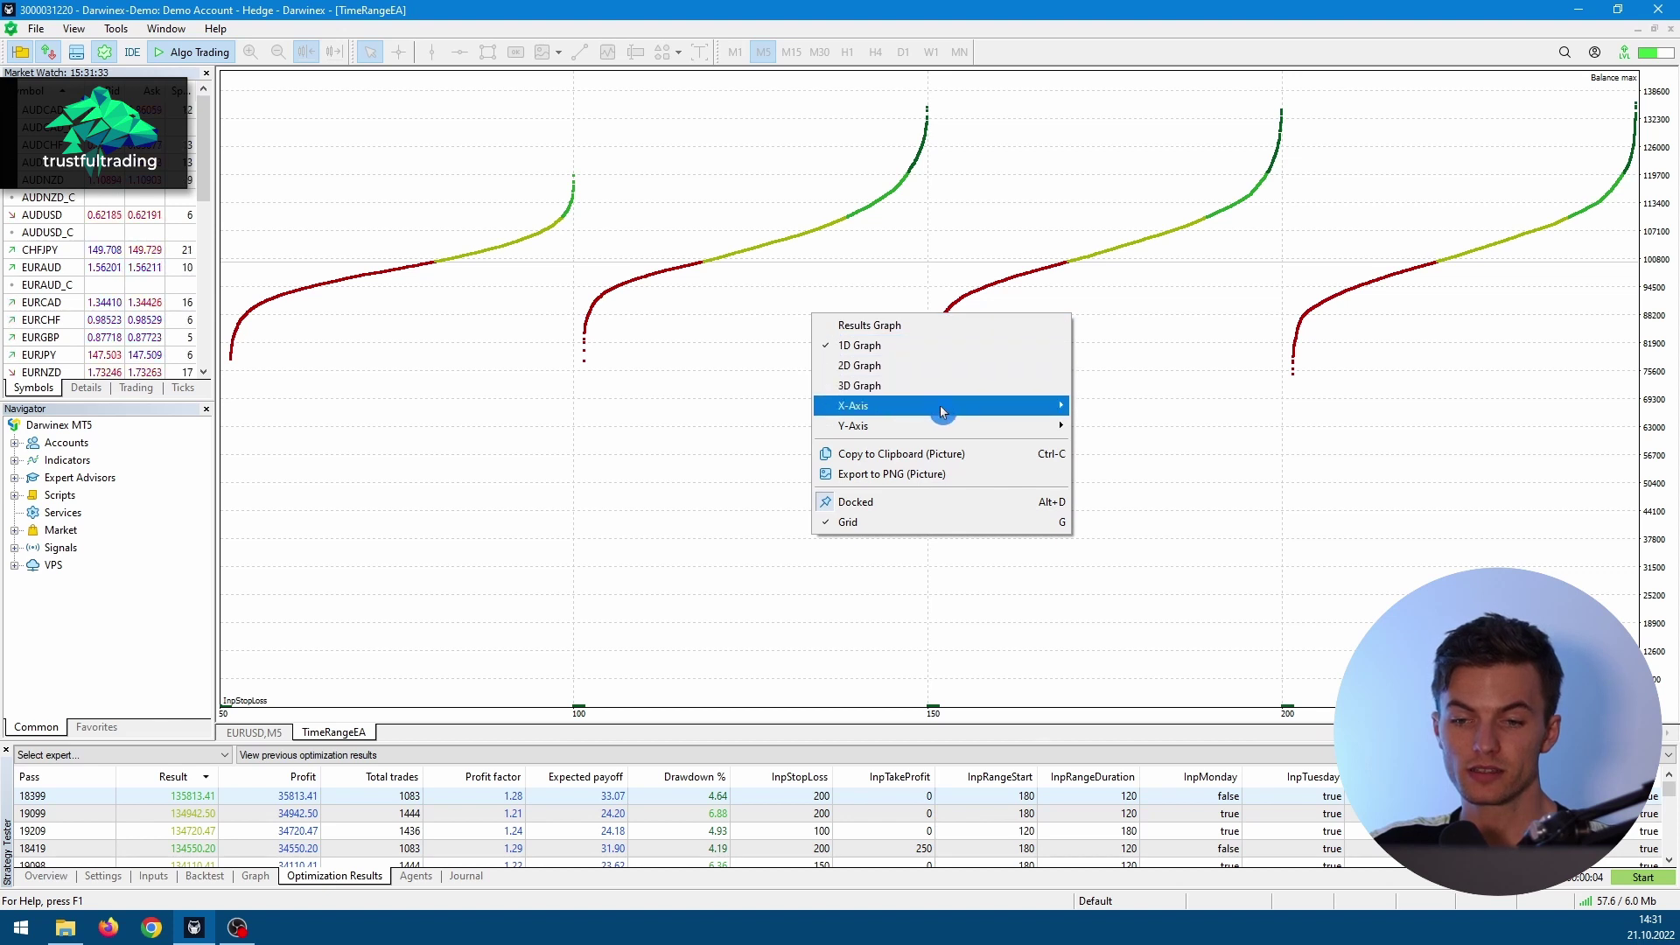
mouse_move(889, 415)
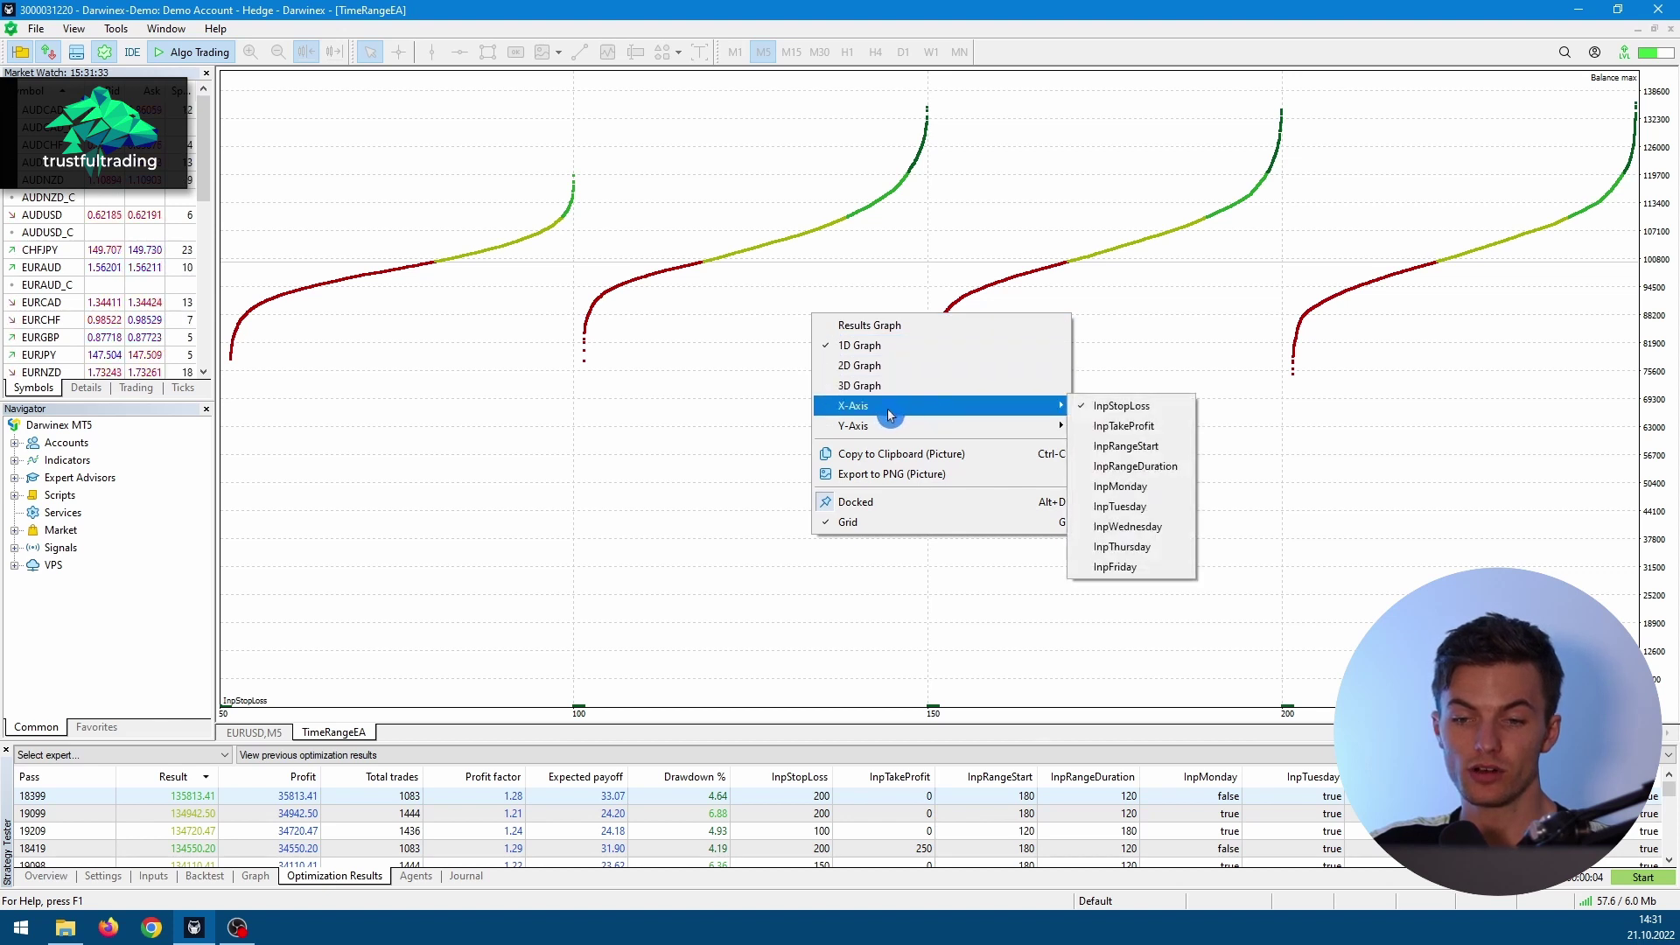
click(1120, 454)
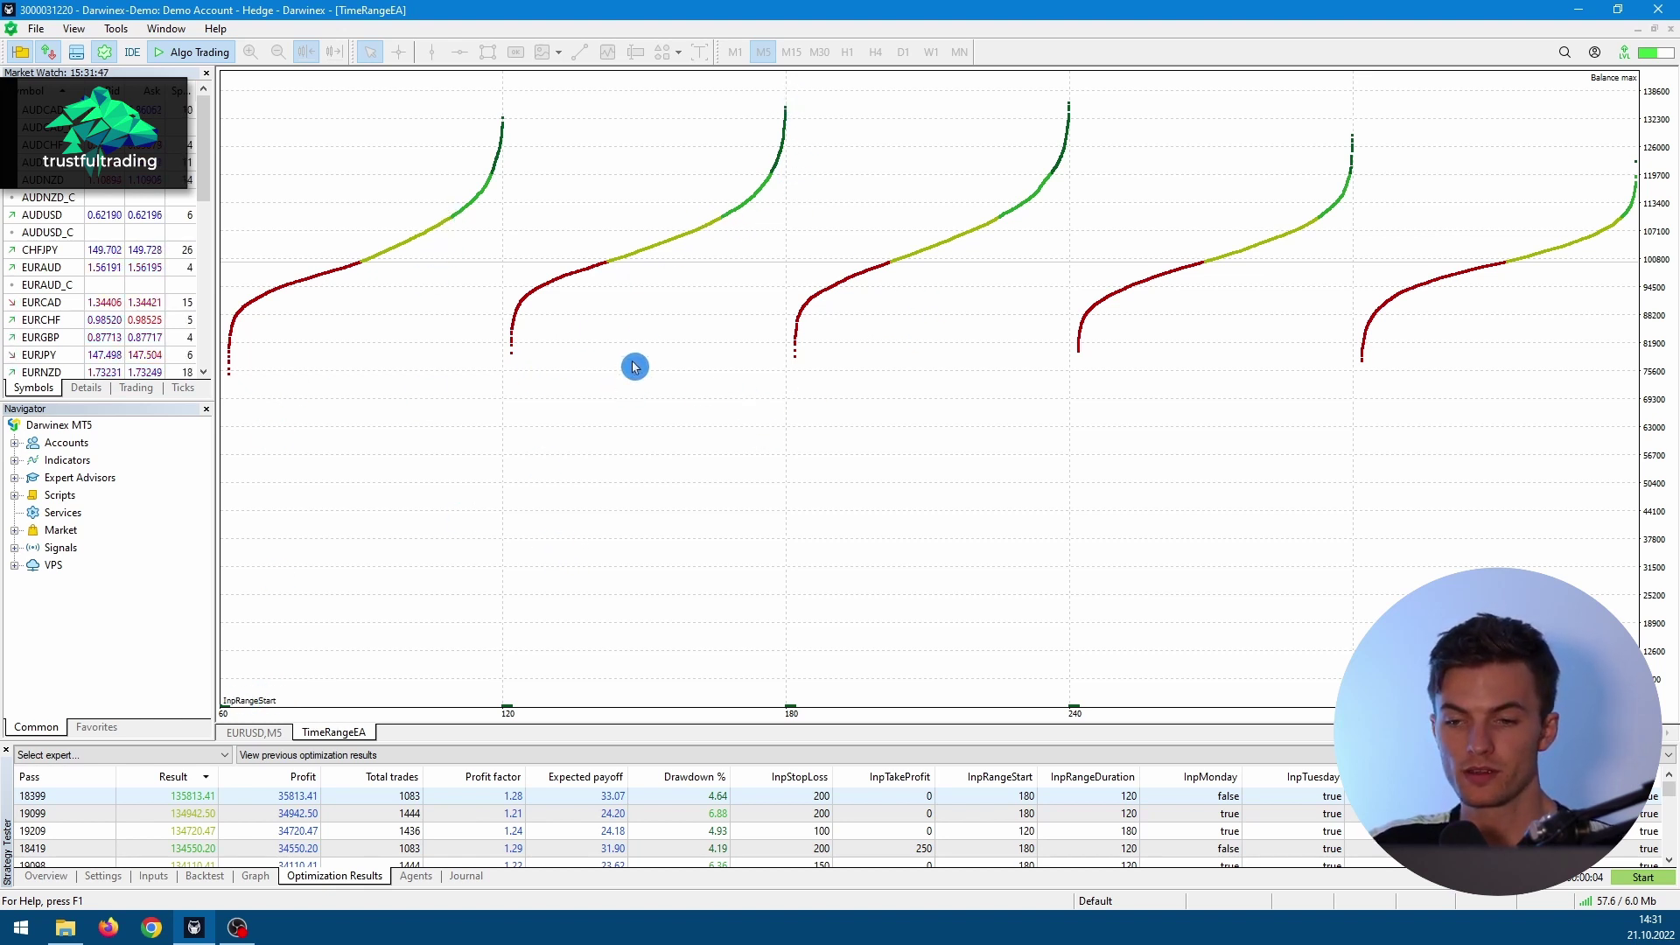
right_click(678, 339)
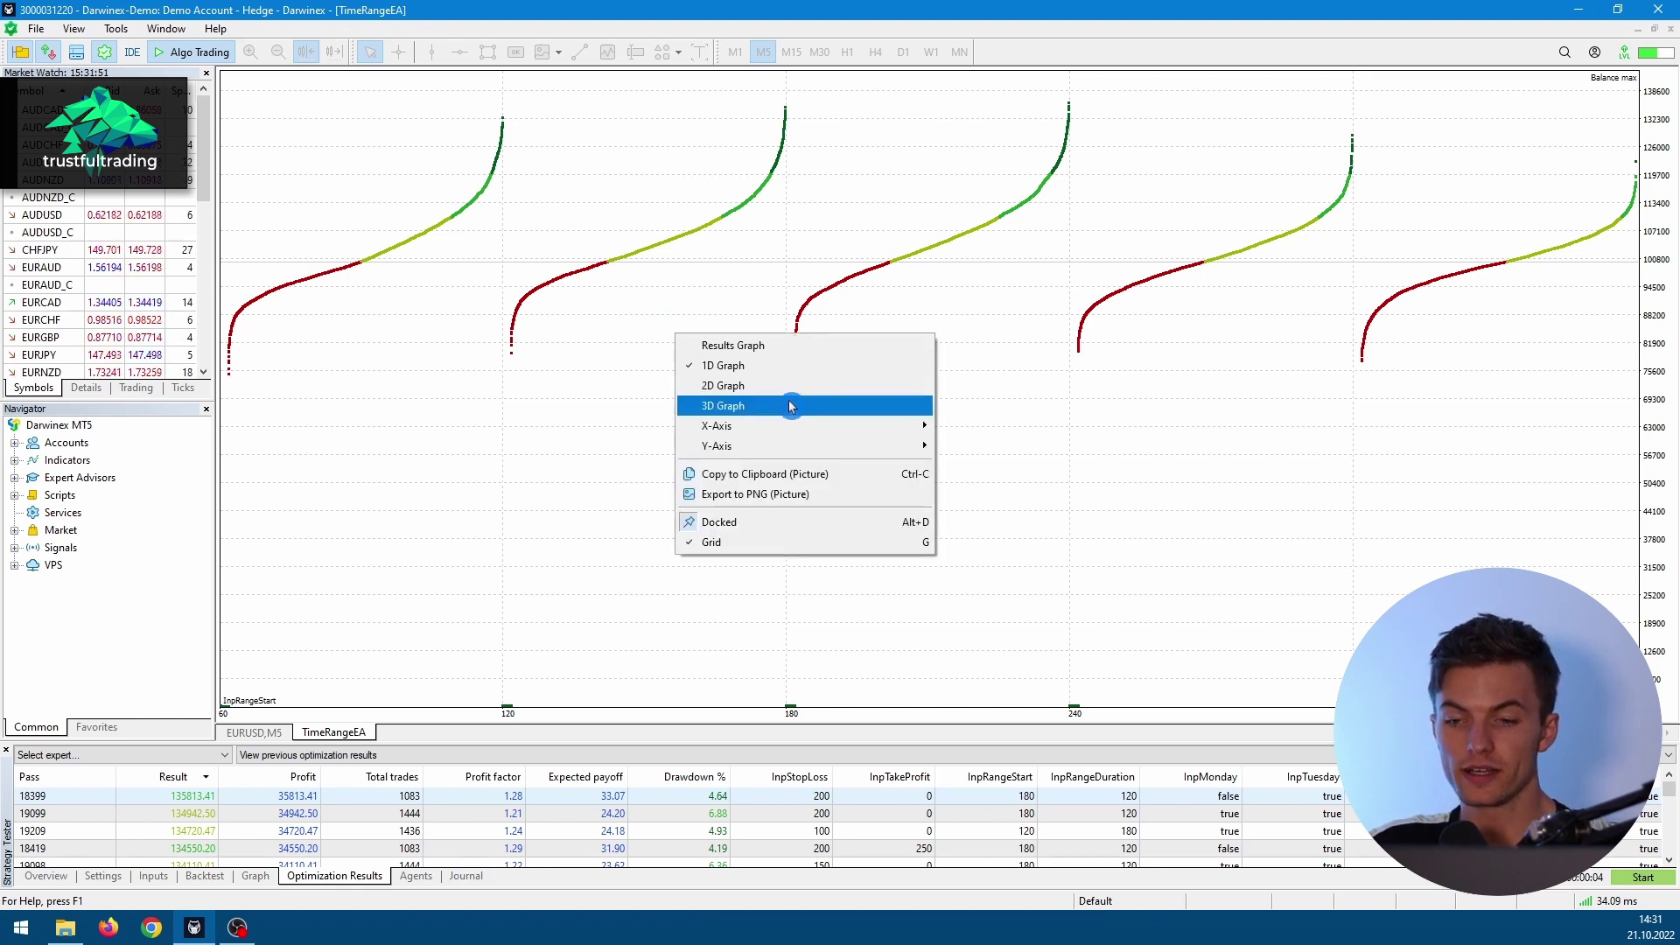
click(738, 395)
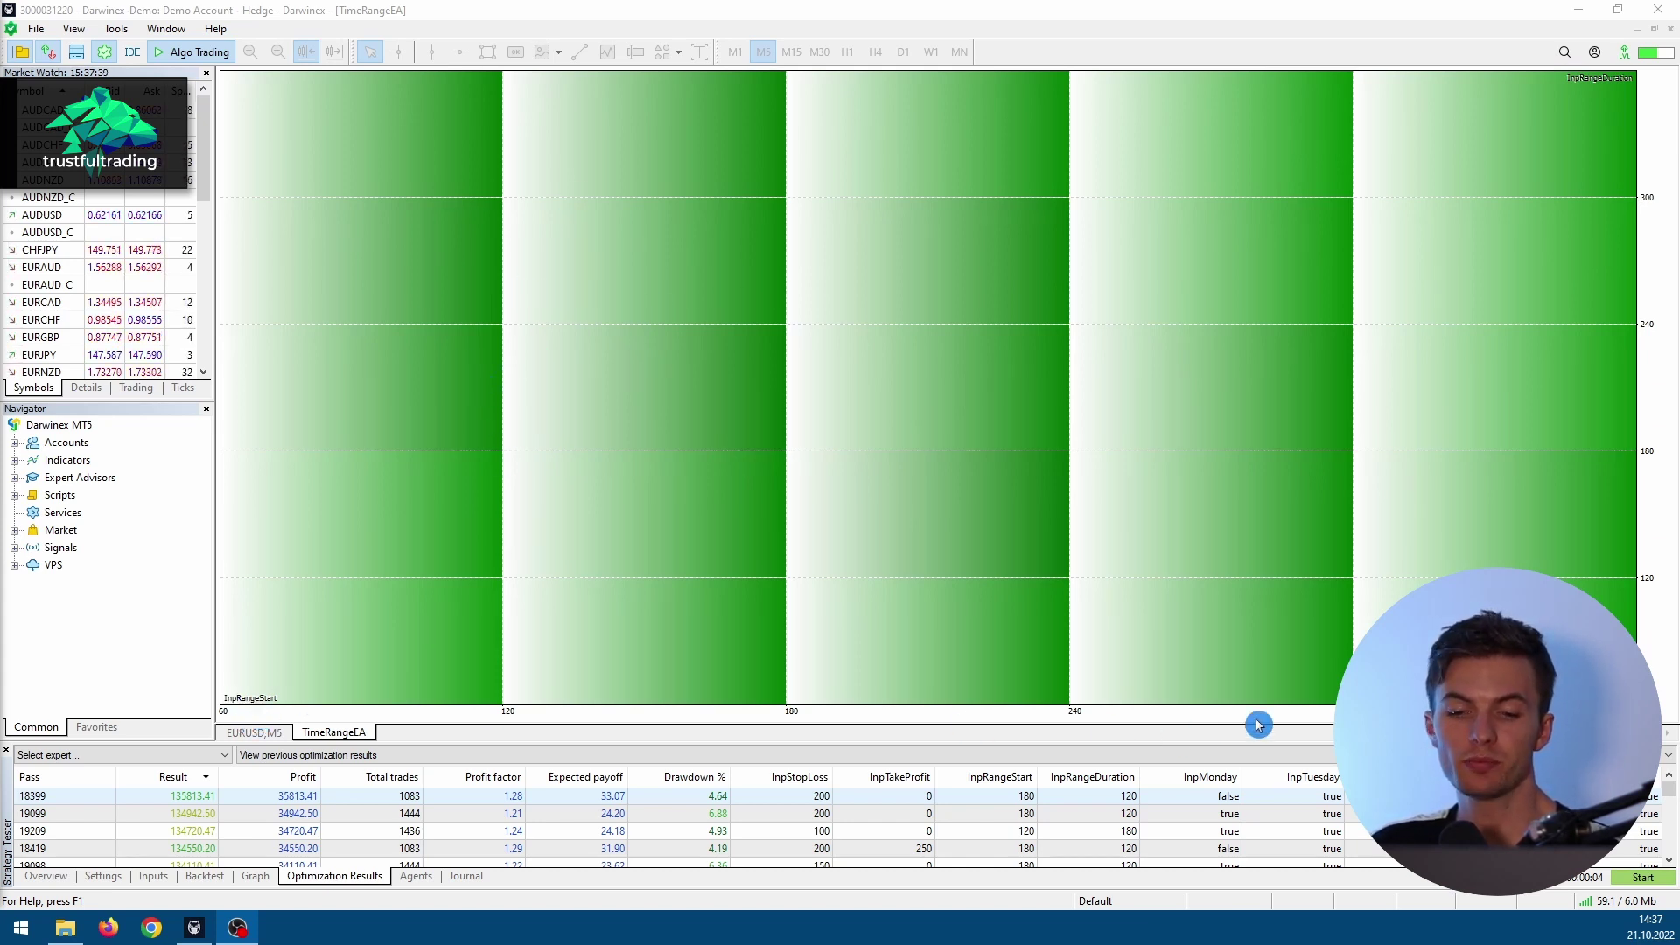
right_click(1422, 283)
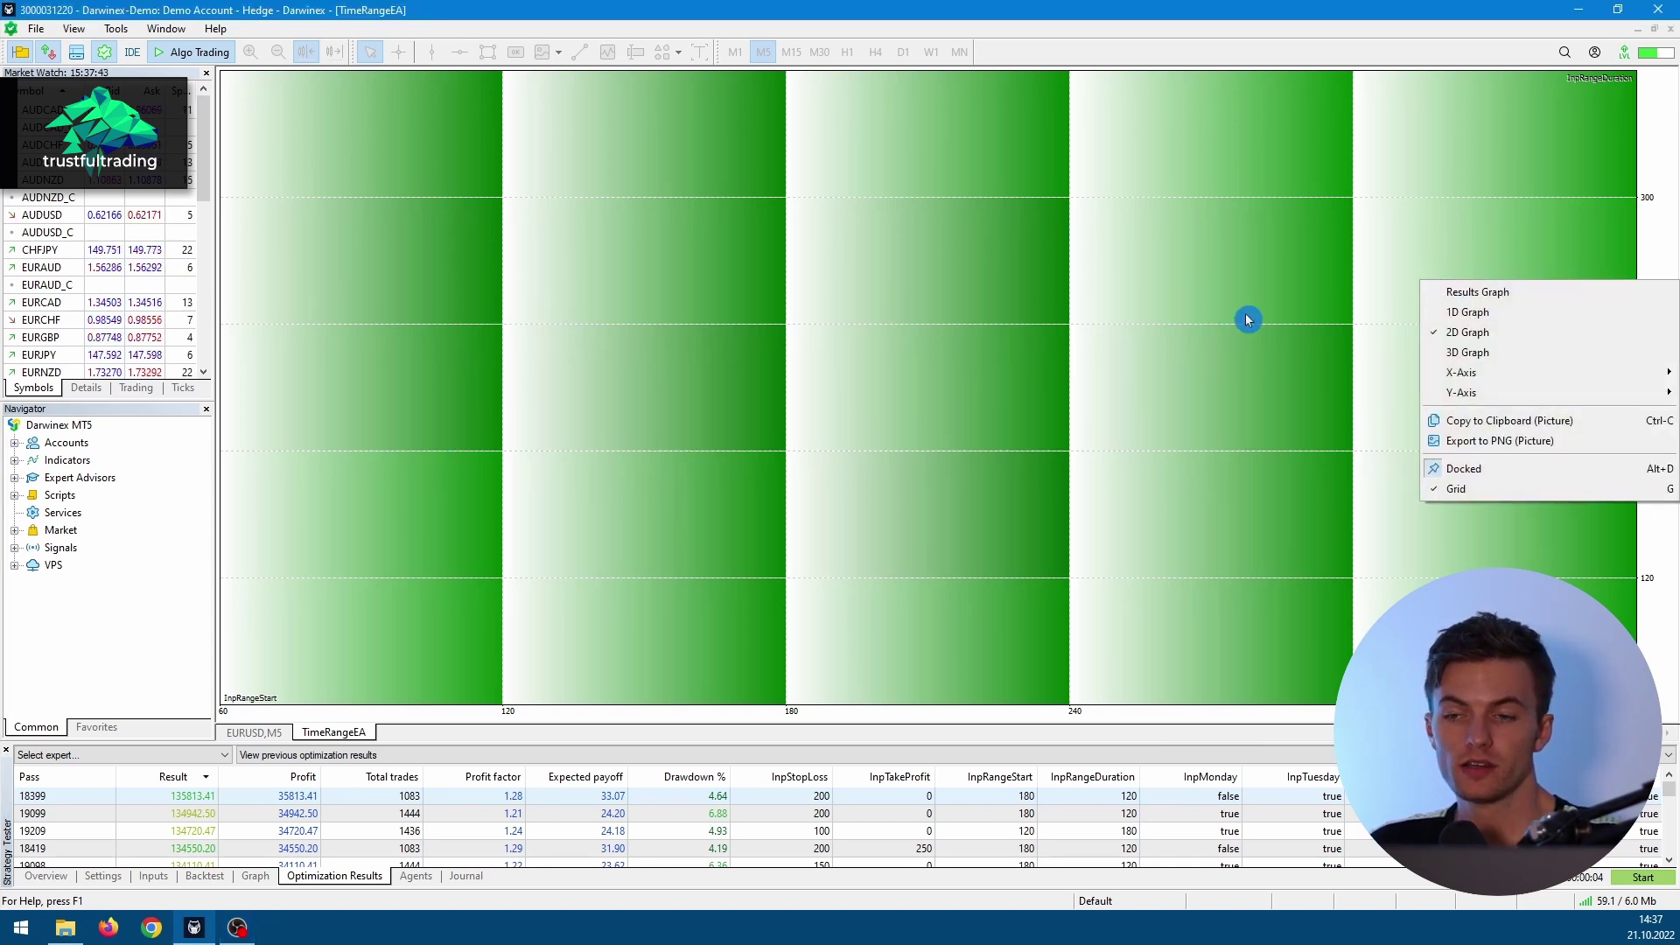
mouse_move(1558, 382)
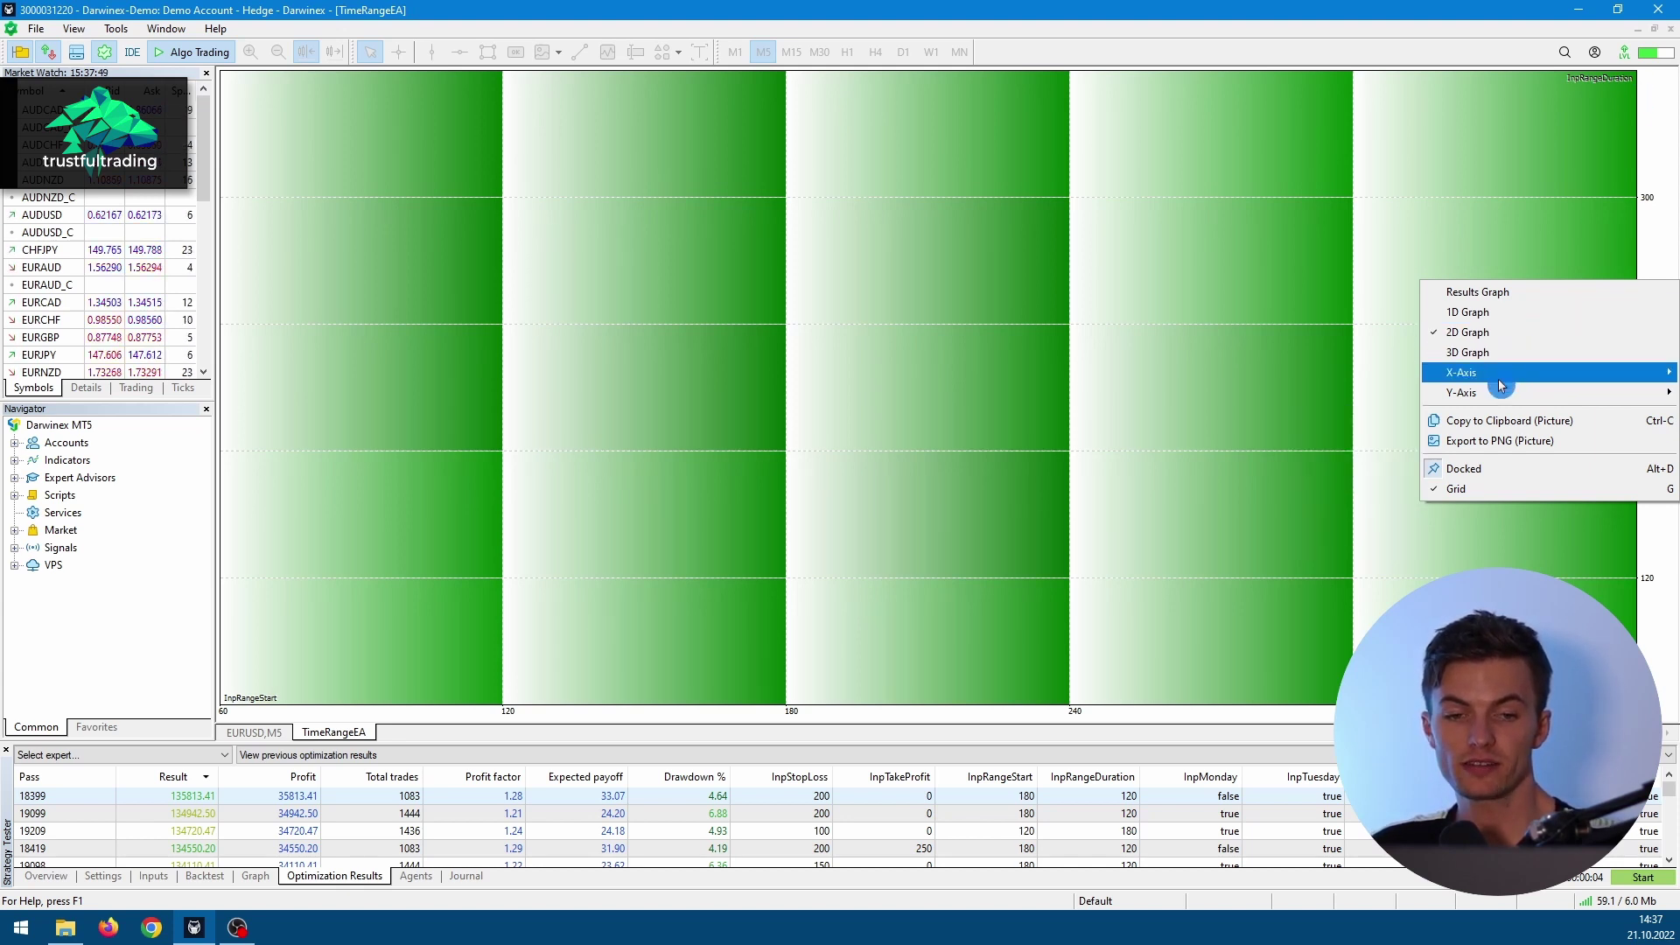
click(1318, 368)
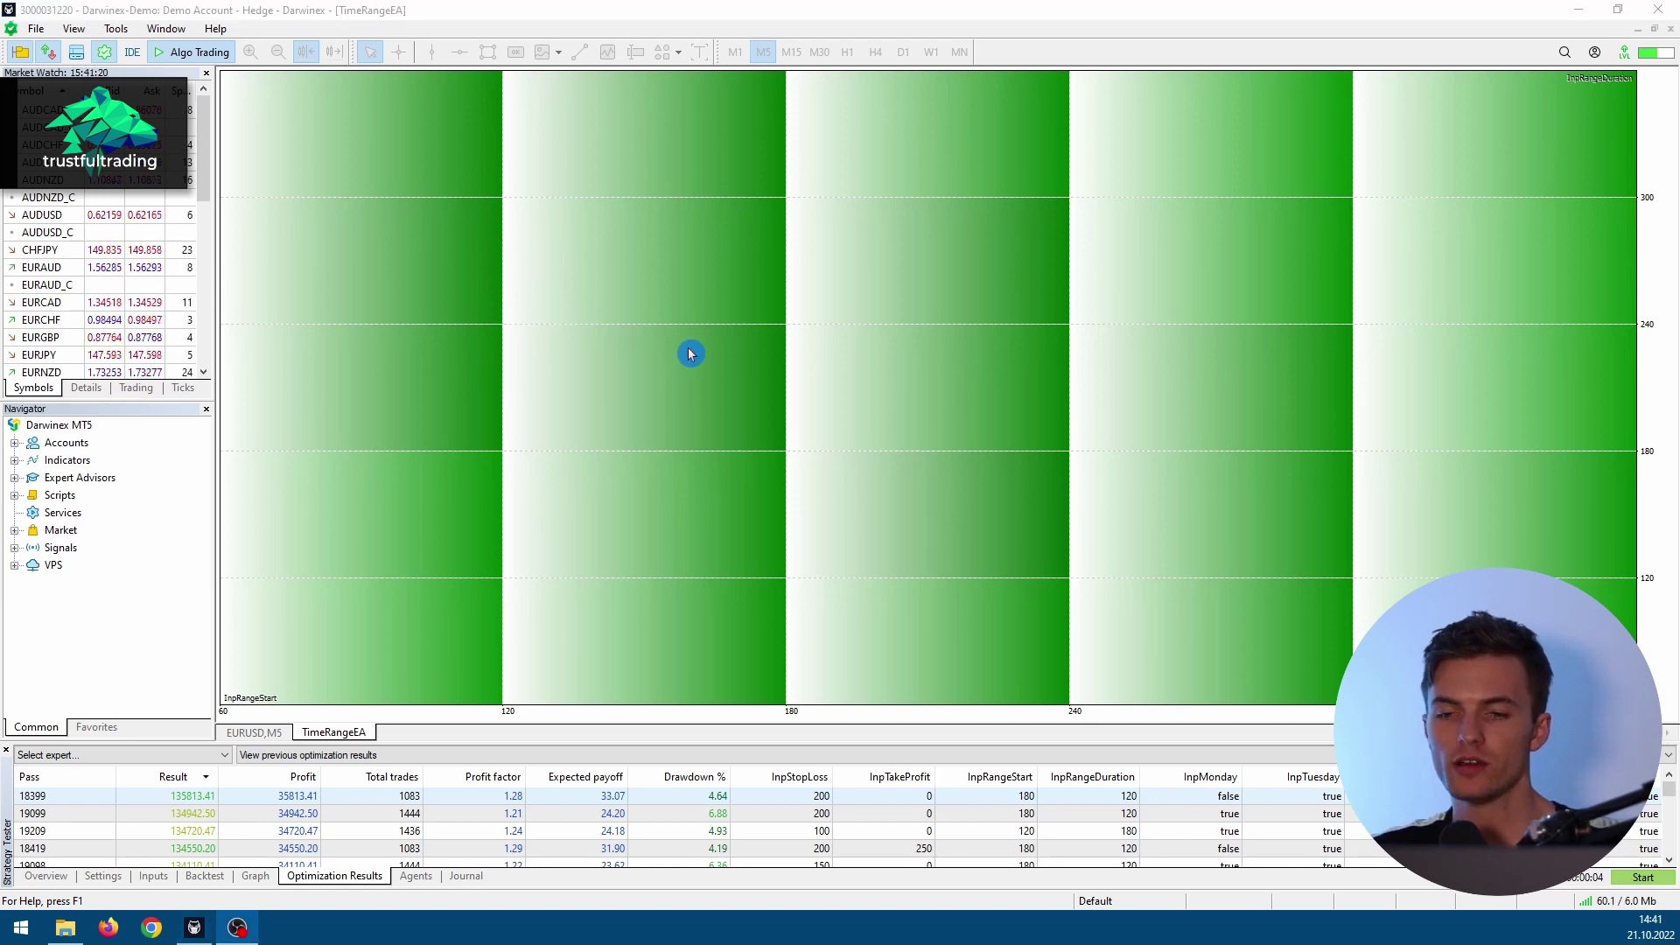
Step: Switch to the 3D surface of InpRangeStart versus InpRangeDuration and rotate it through several angles
right_click(690, 353)
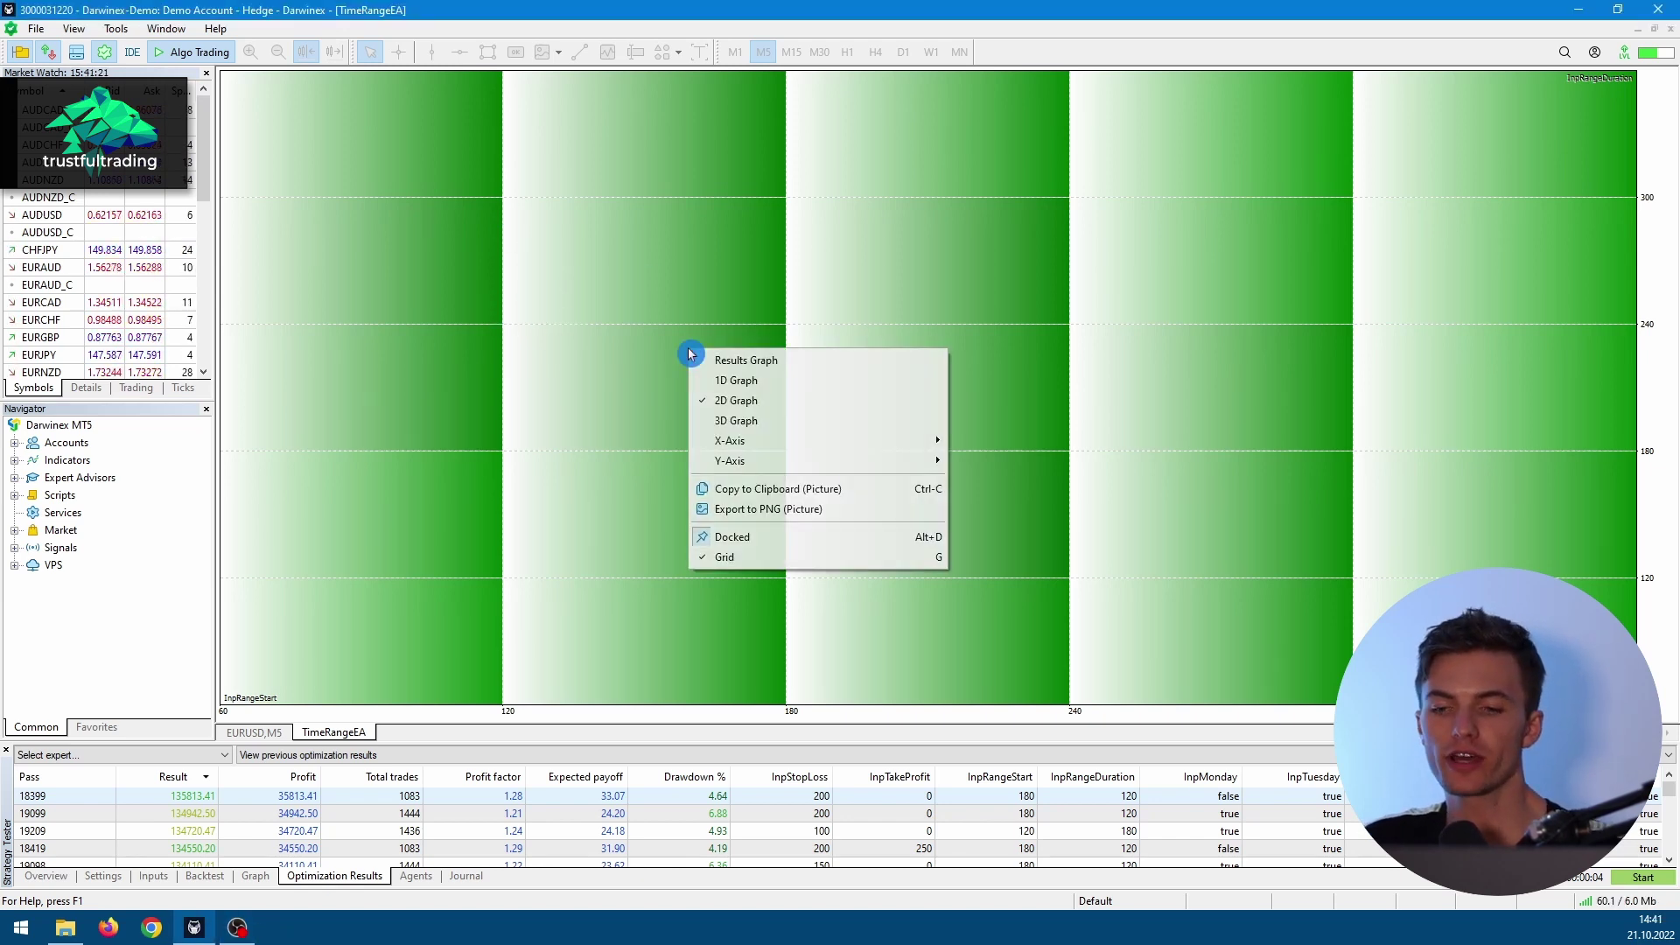
click(737, 422)
drag(847, 517, 622, 519)
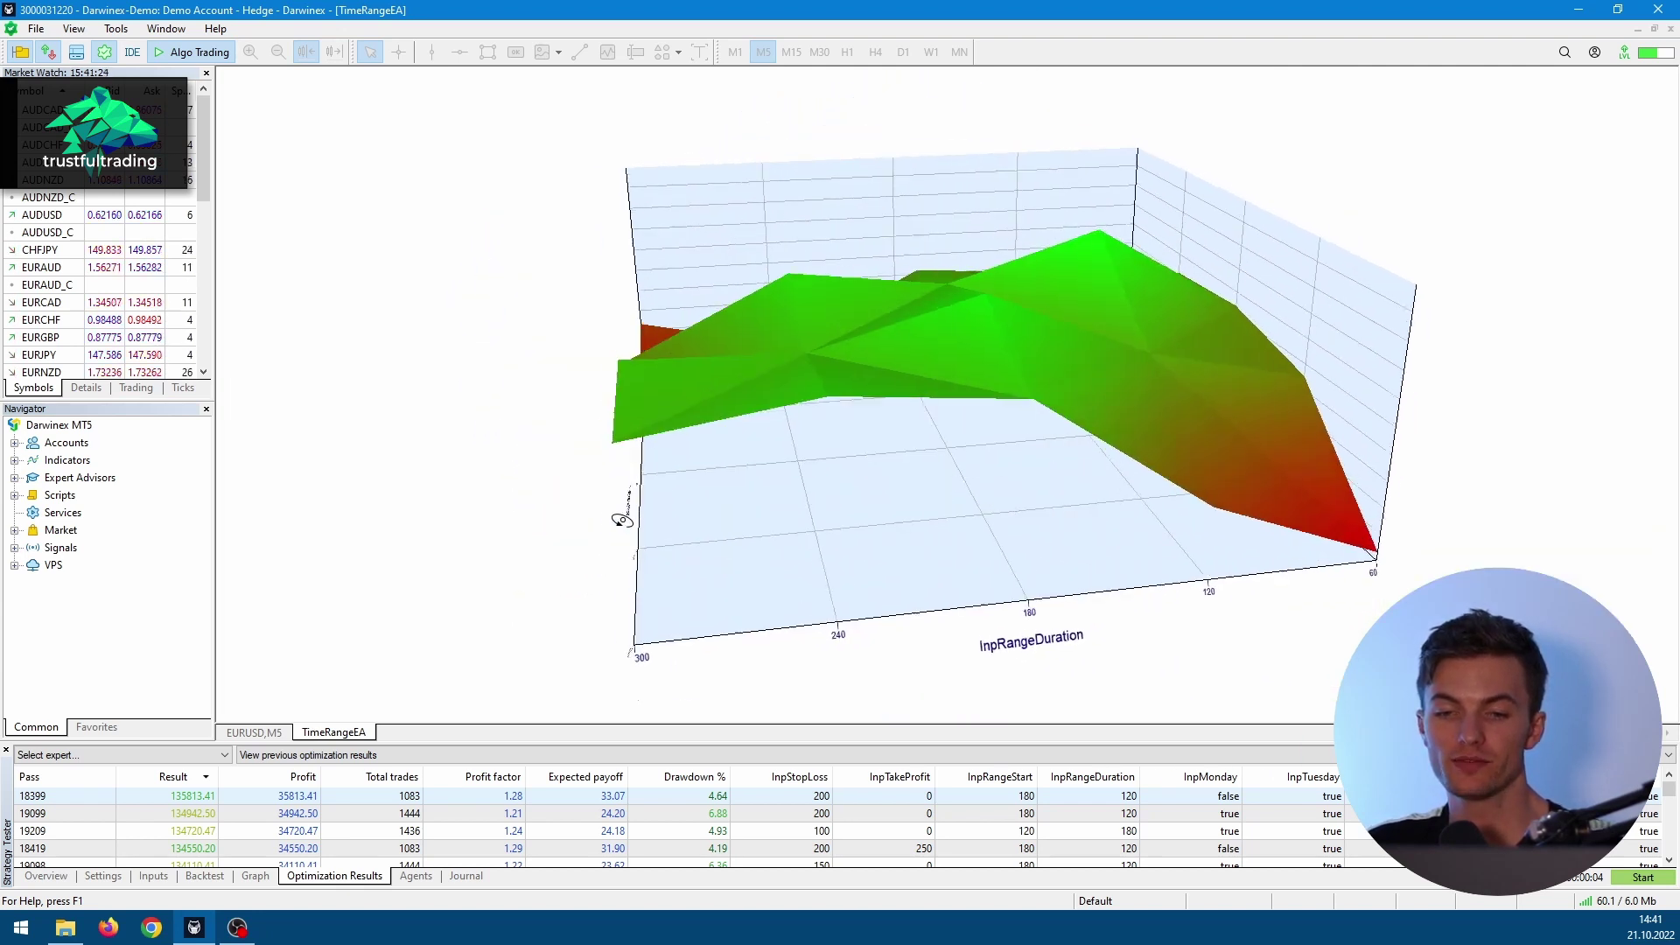
drag(1146, 515, 881, 469)
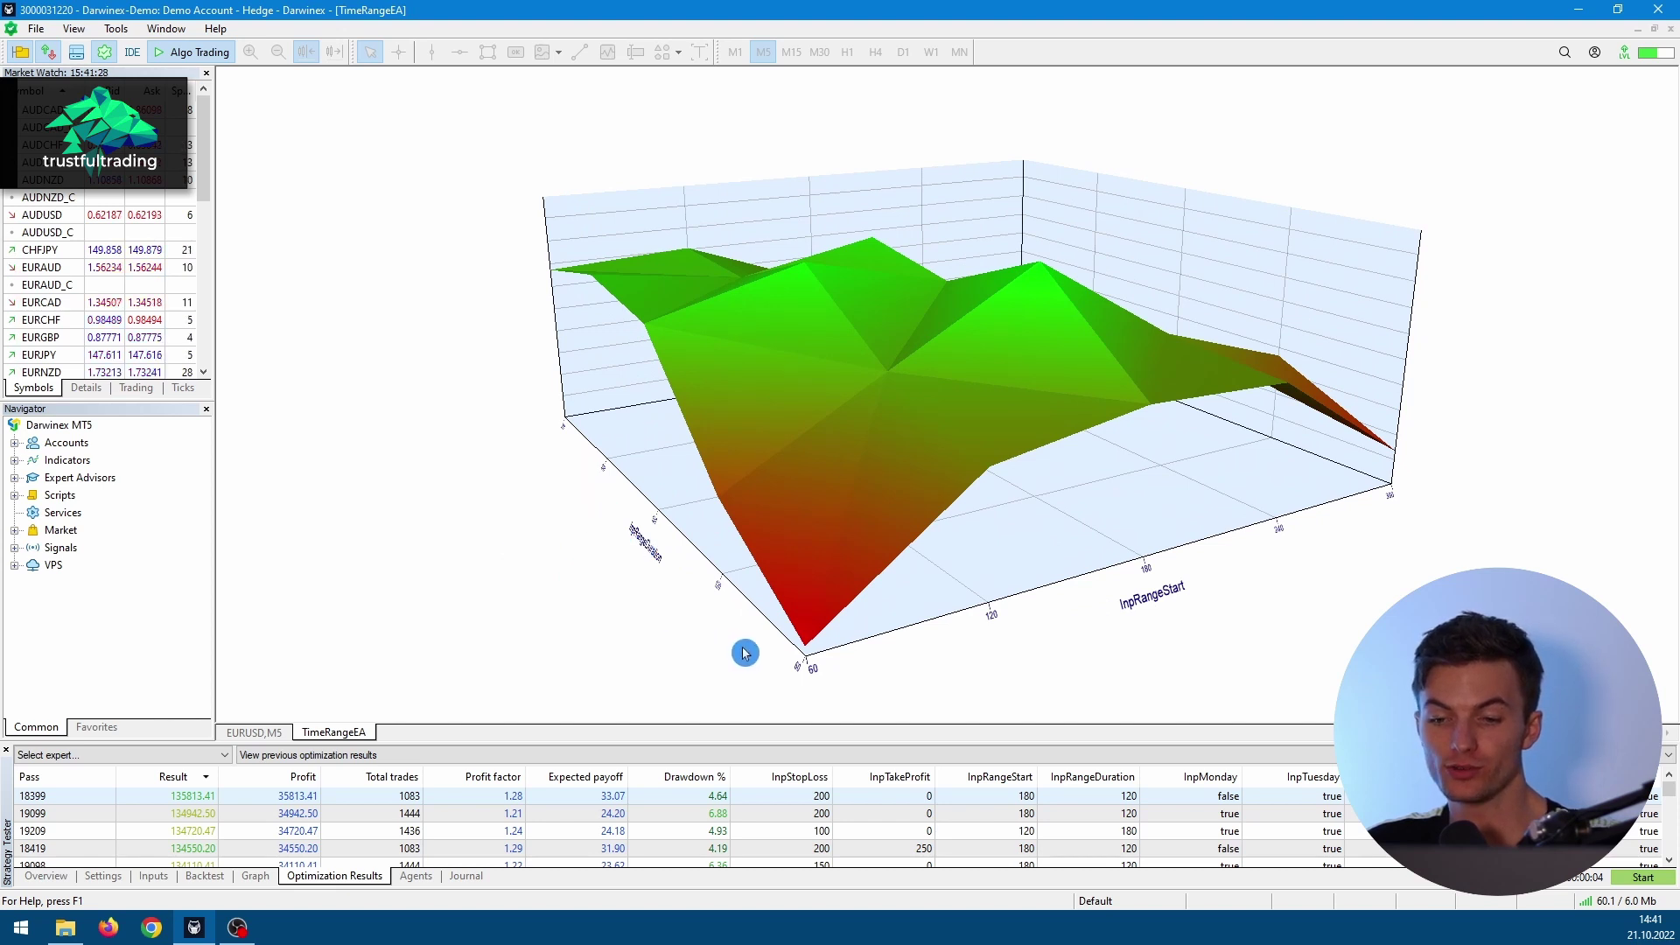
right_click(1155, 449)
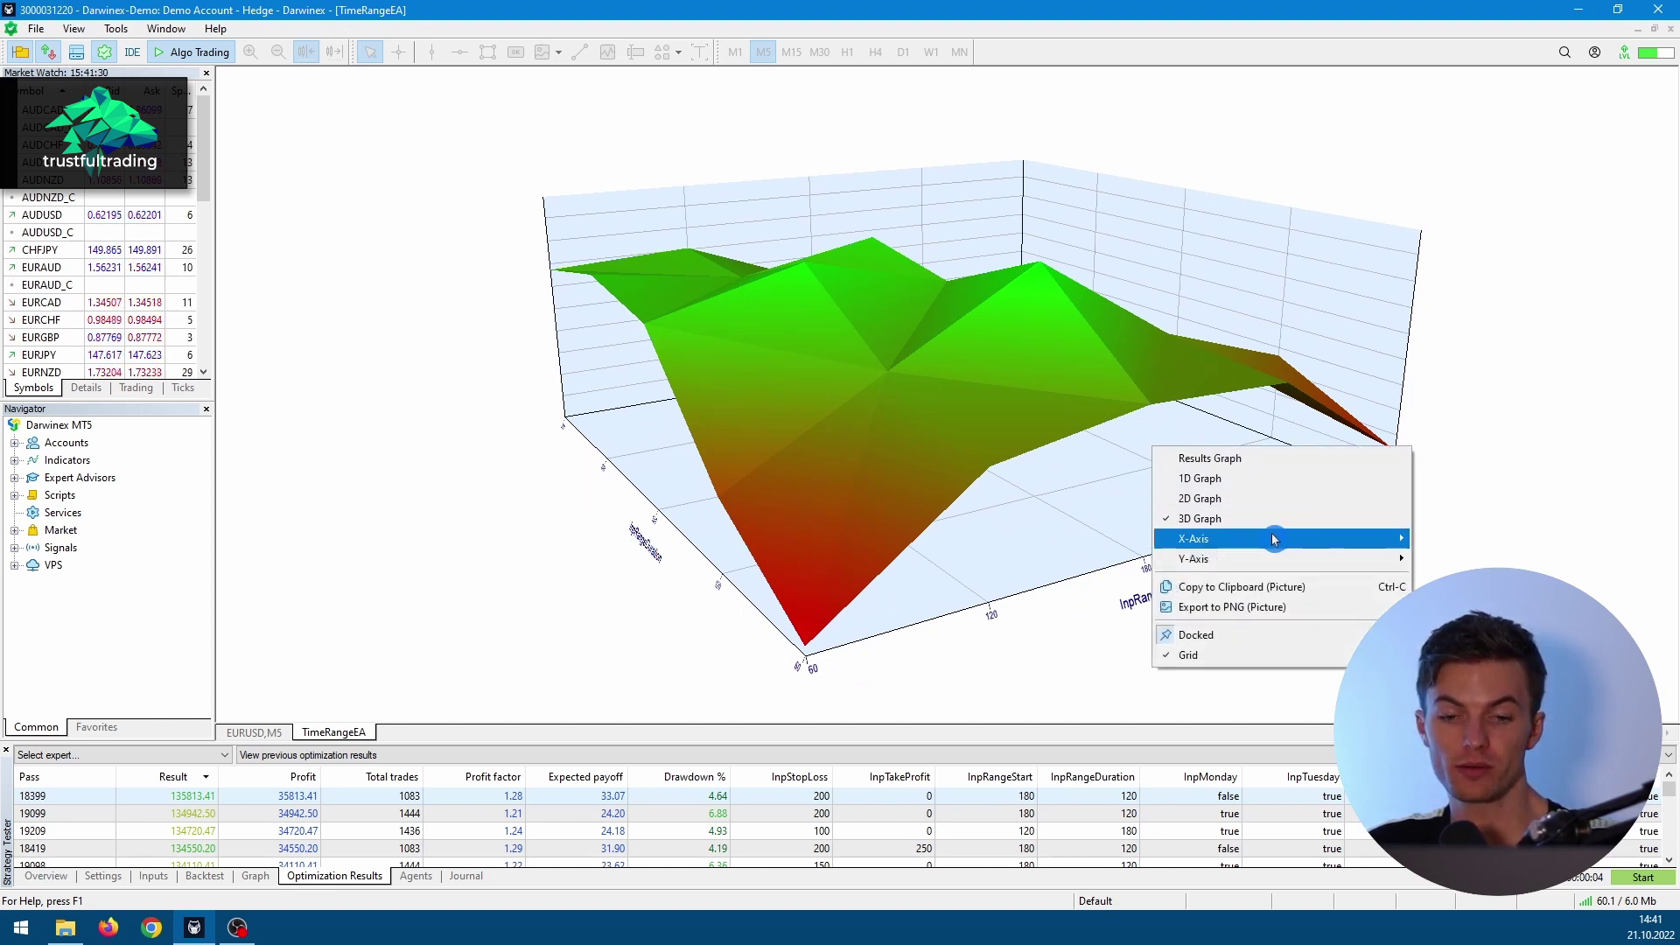
click(1567, 421)
drag(1023, 418, 996, 501)
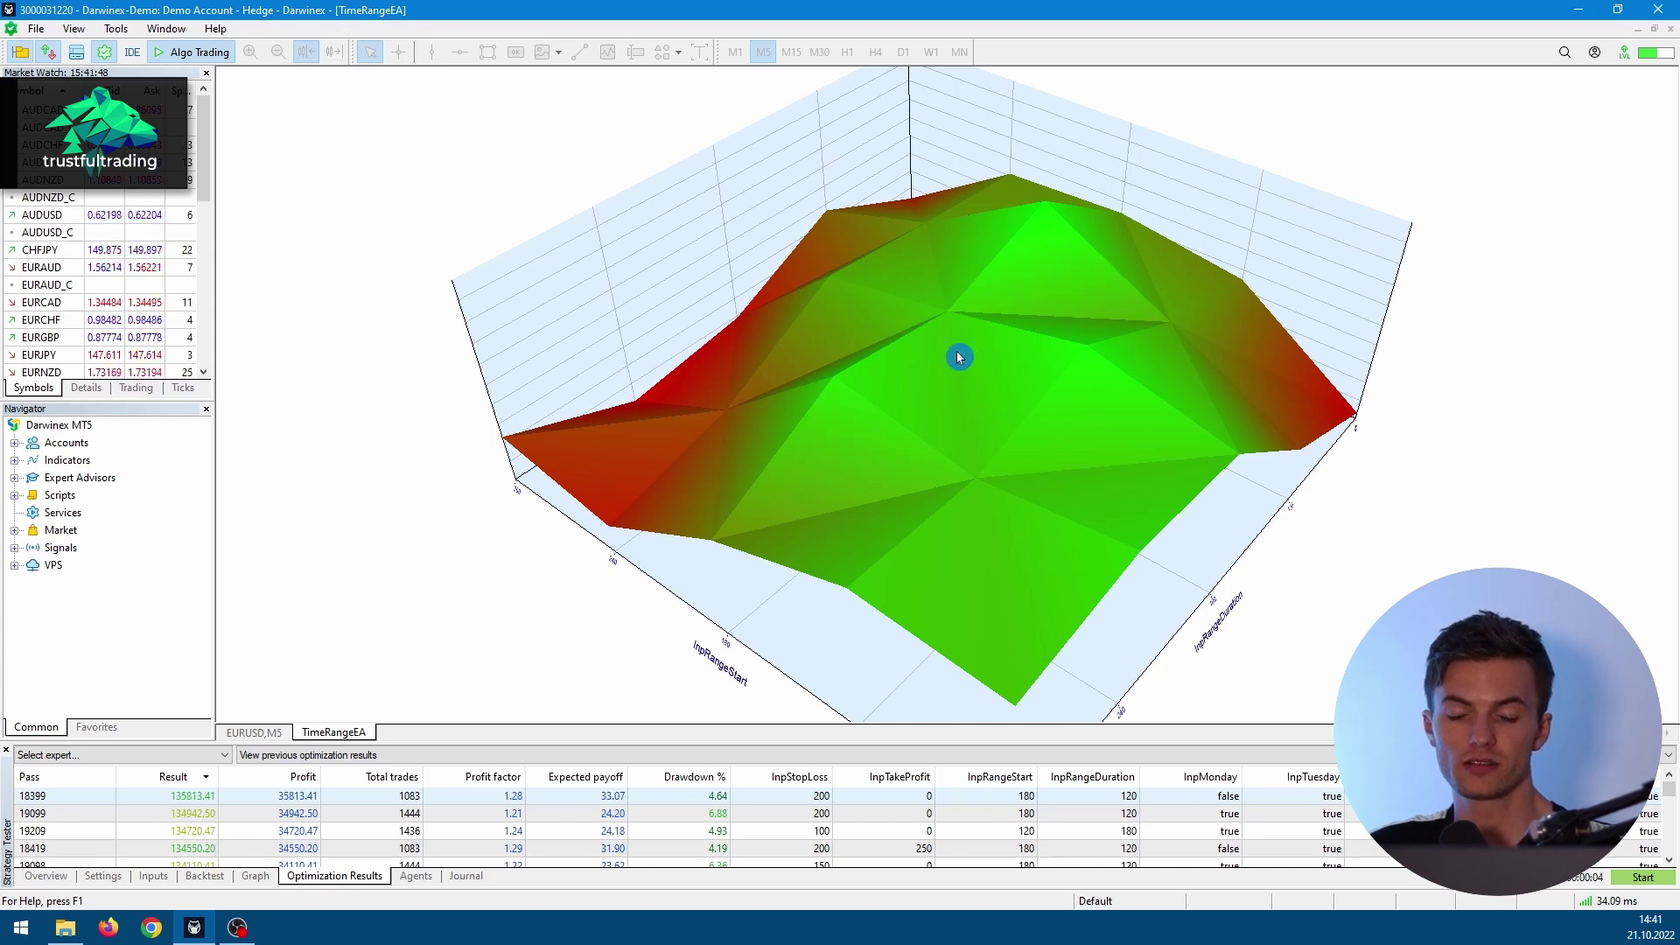
drag(959, 360, 904, 442)
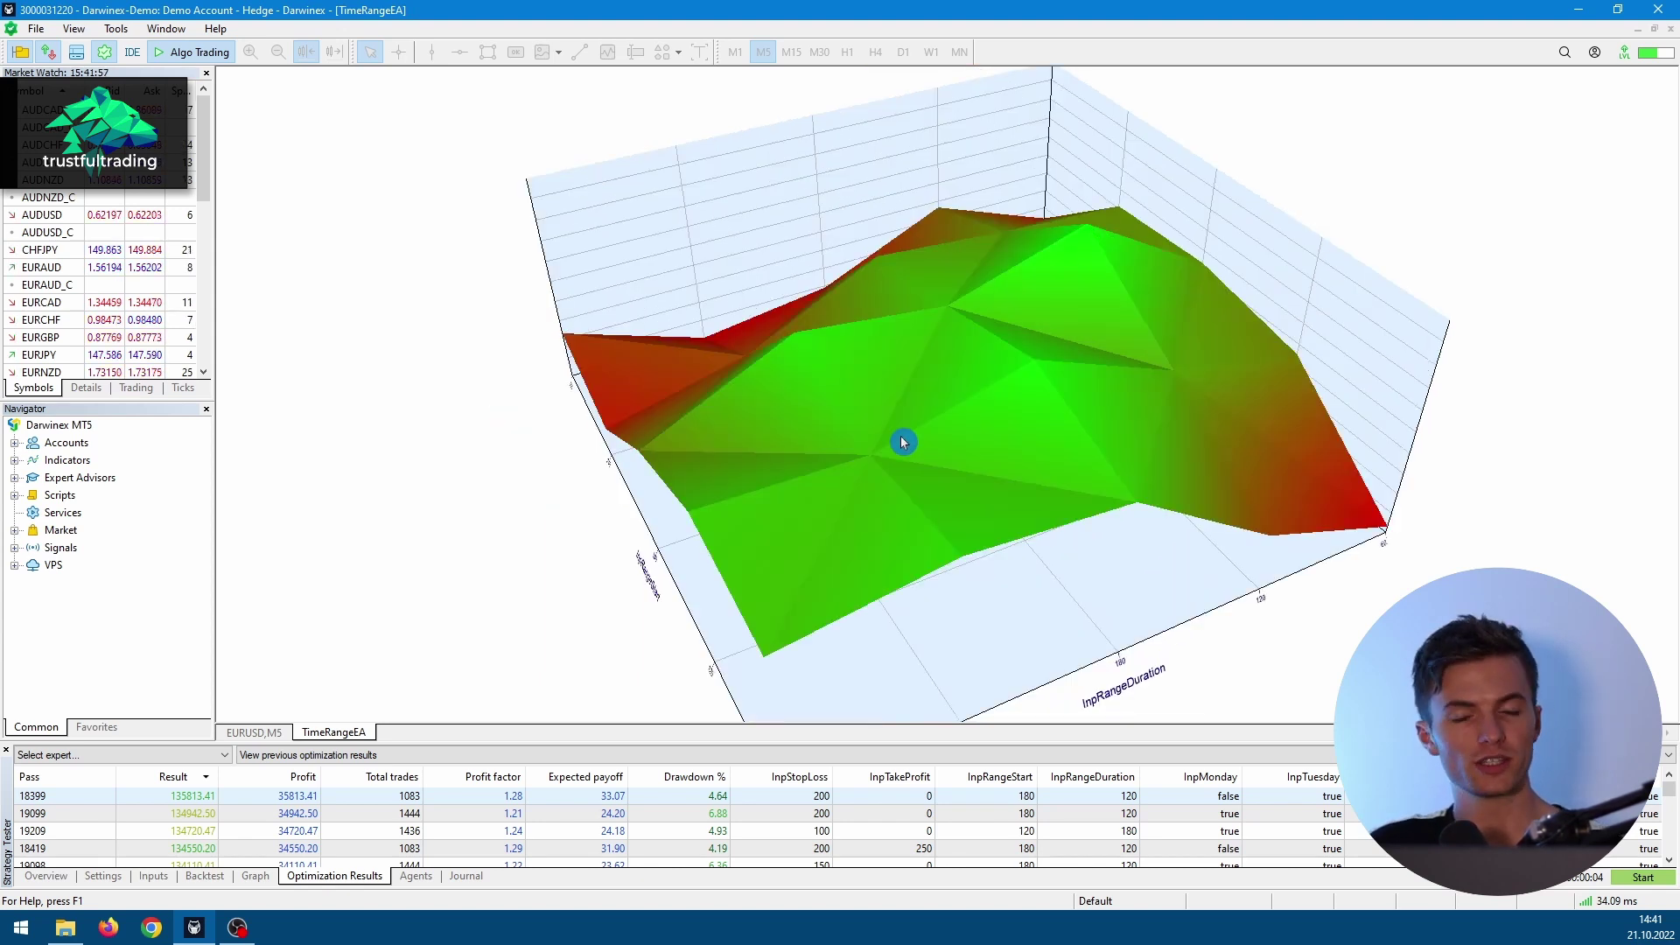
drag(1142, 214, 876, 437)
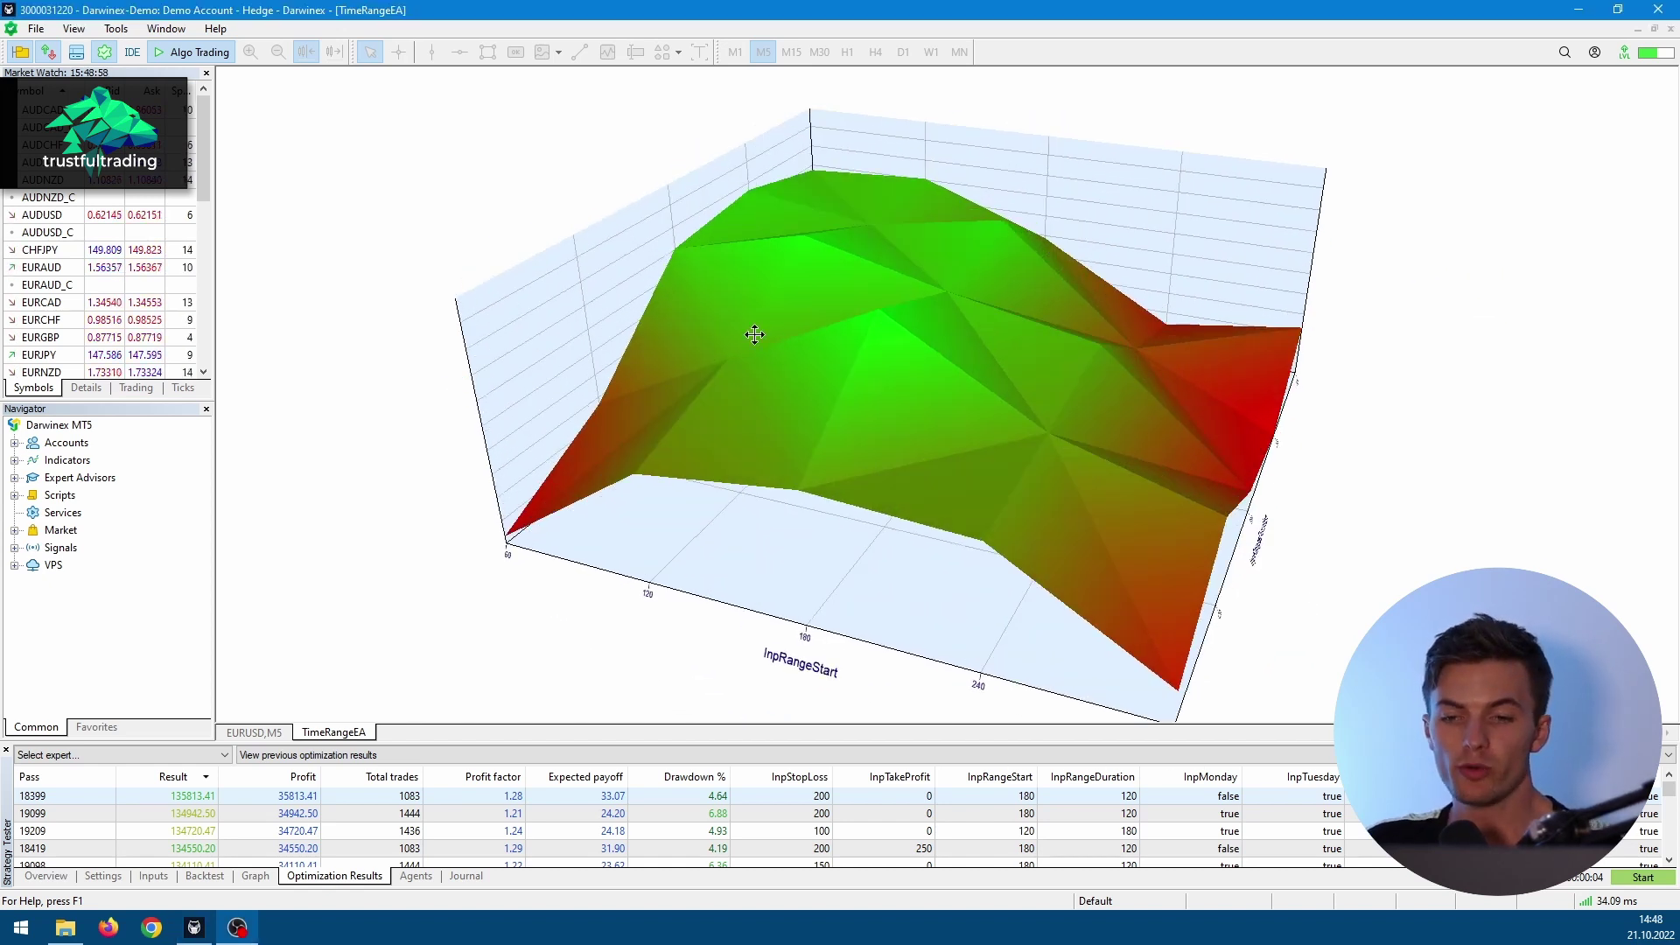
drag(761, 333, 618, 344)
Step: Plot the 3D surface with InpStopLoss on the X-axis and InpTakeProfit on the Y-axis
right_click(325, 303)
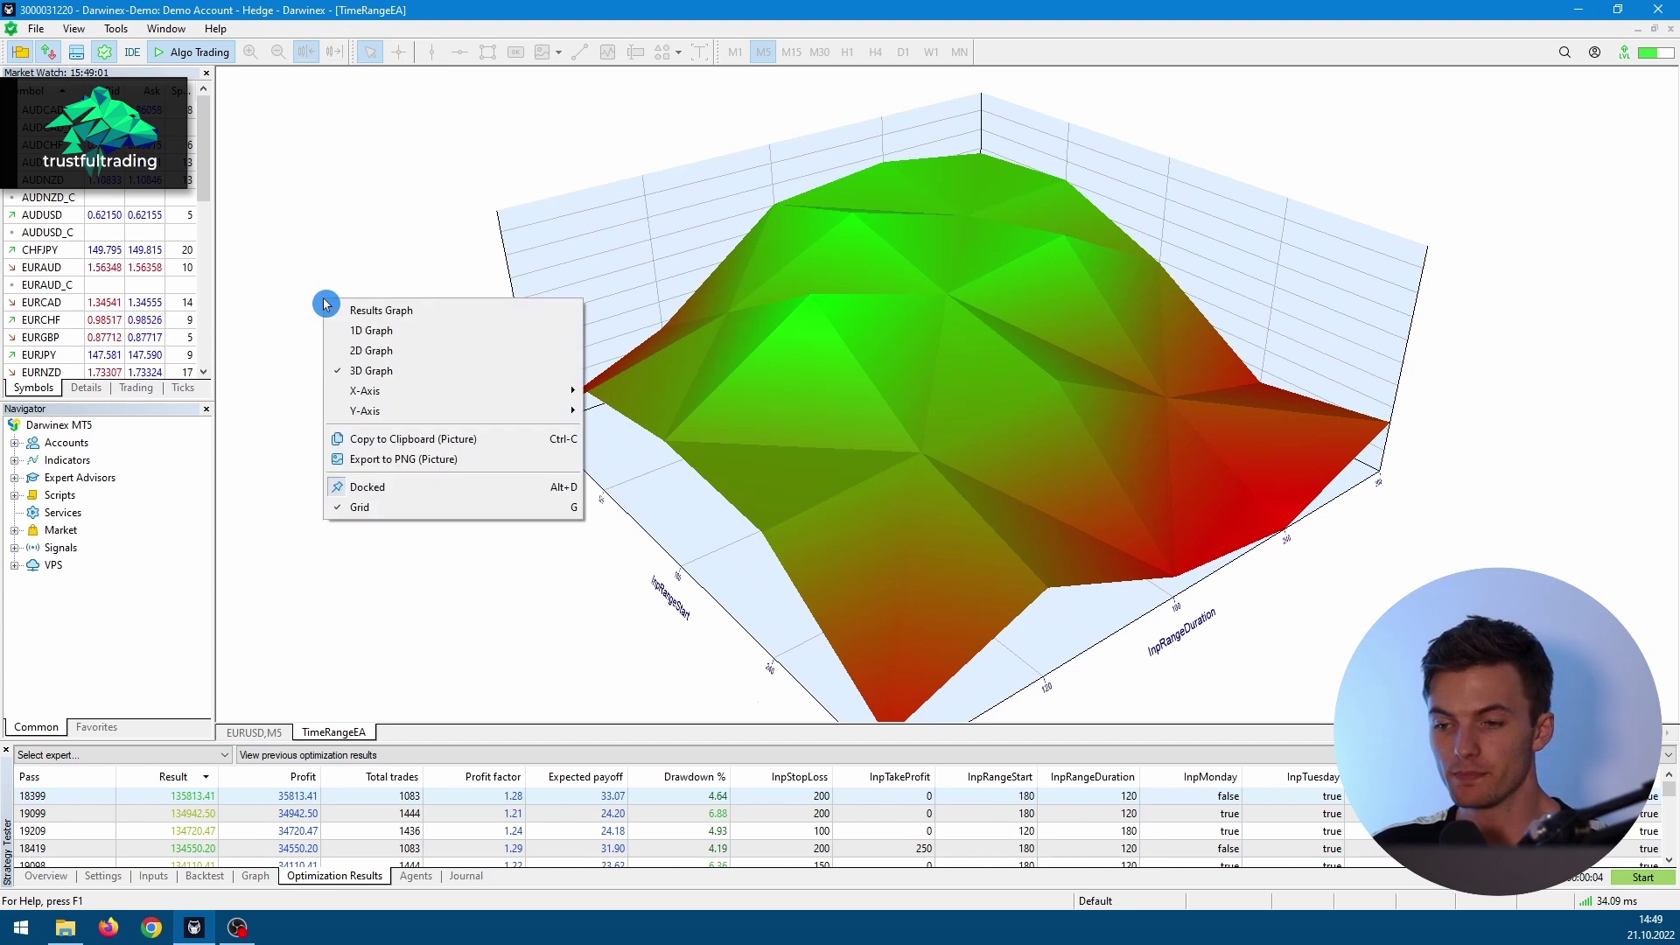
mouse_move(560, 391)
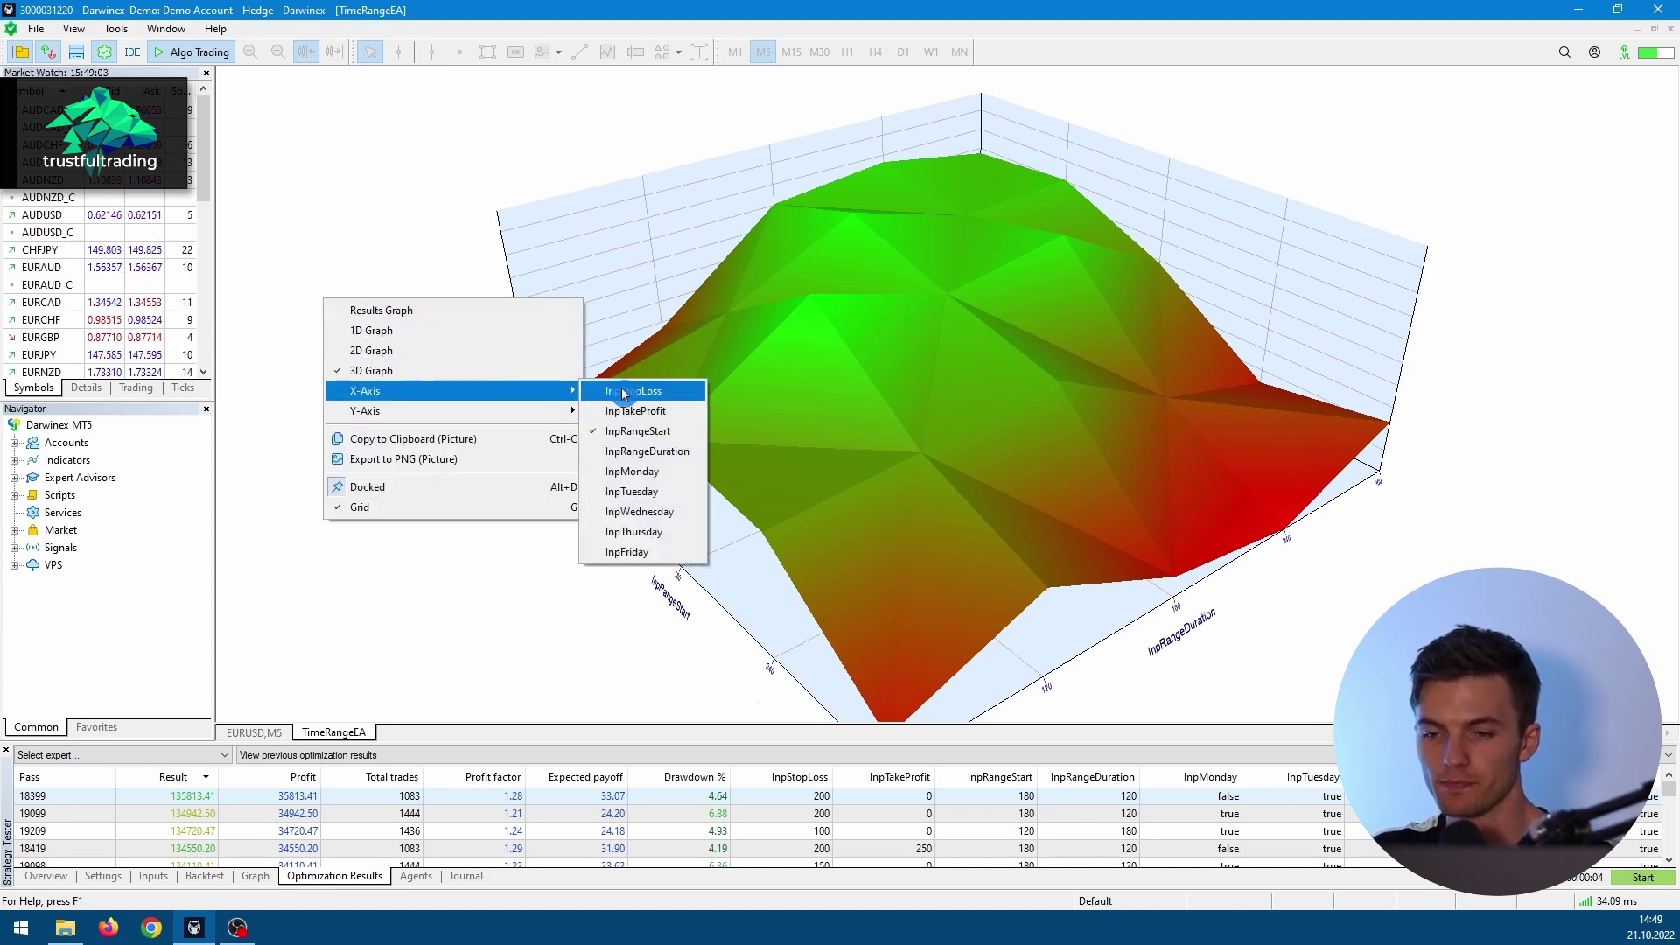
click(639, 391)
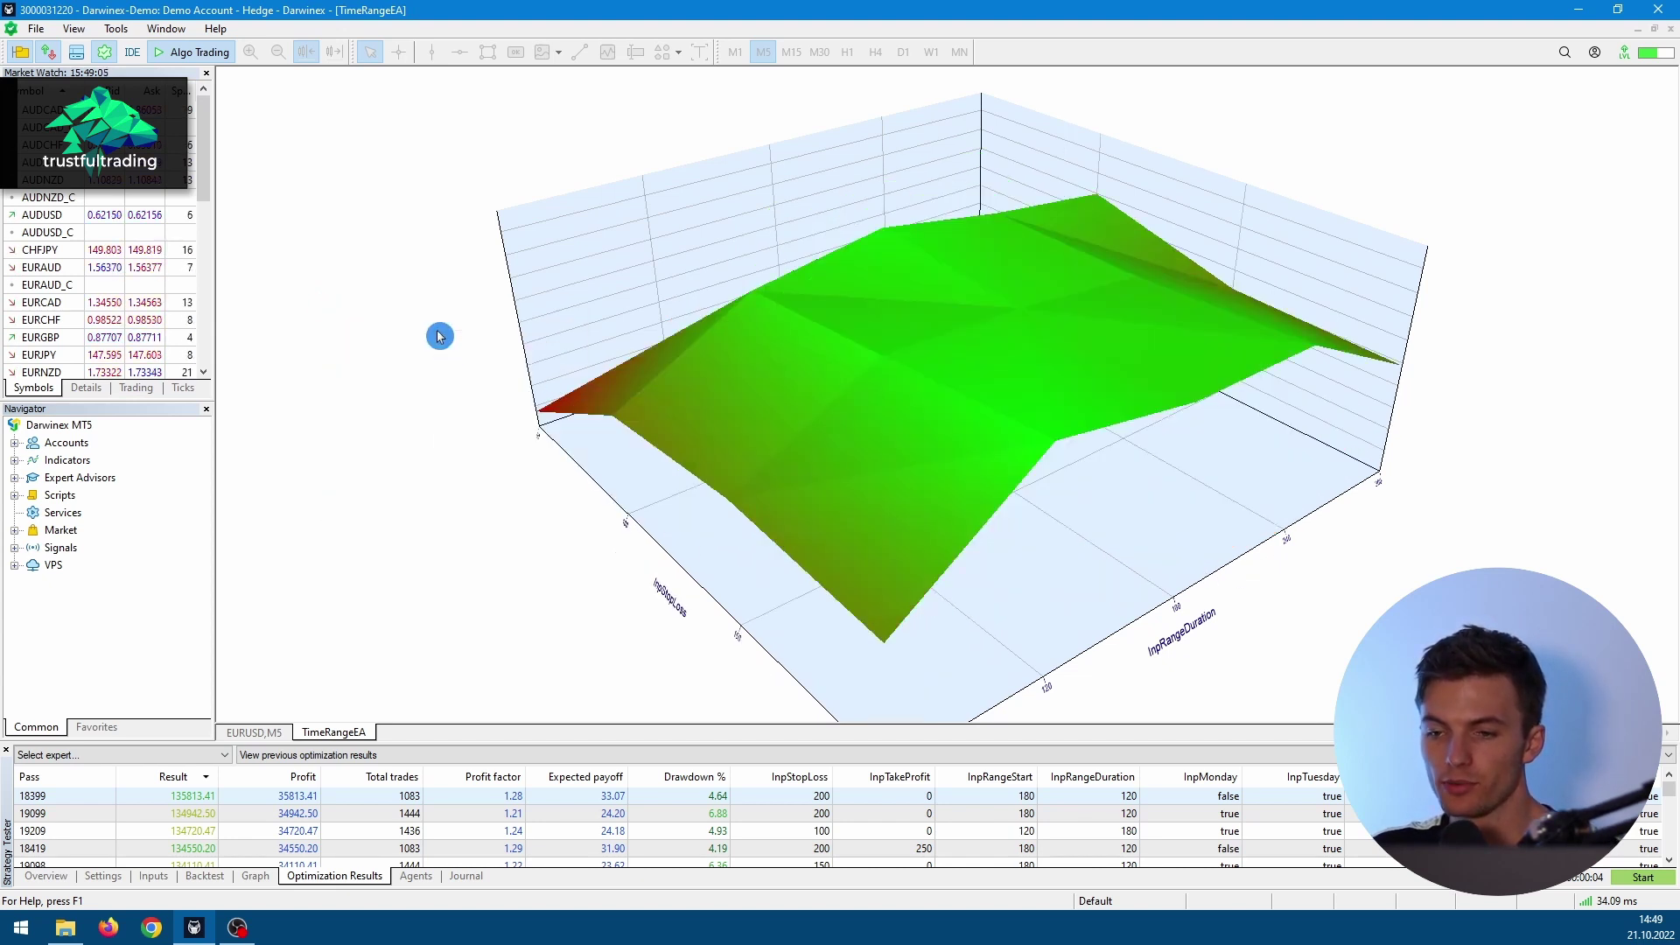
right_click(439, 336)
mouse_move(635, 443)
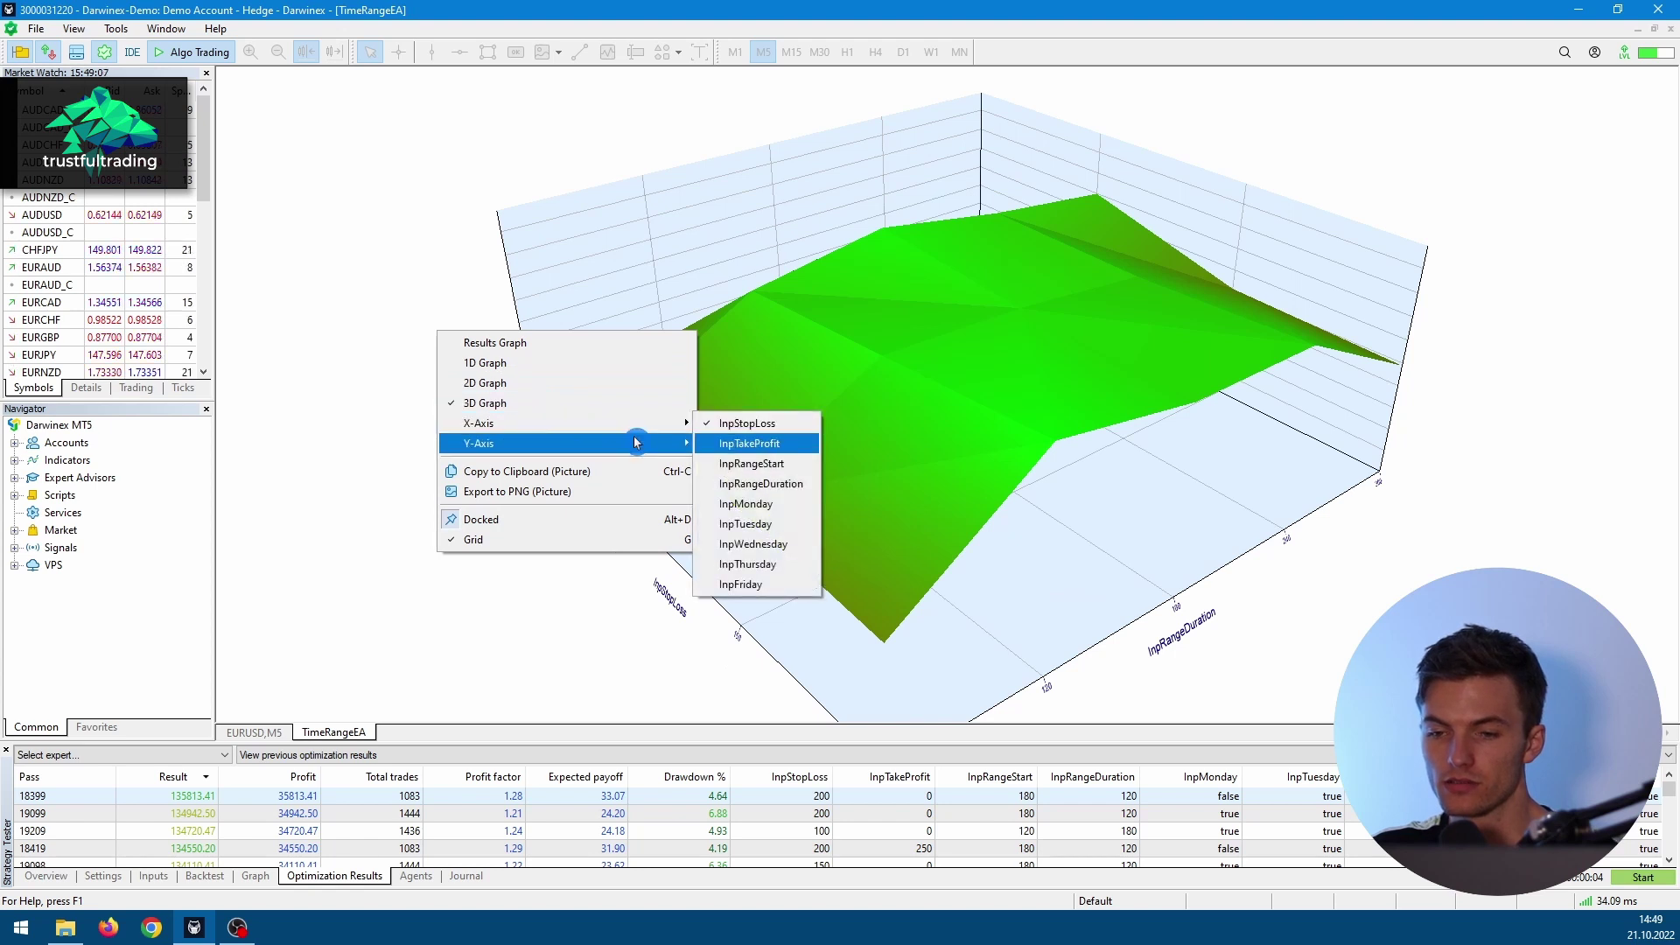
click(742, 443)
Step: Rotate the surface to inspect it, then enlarge the results table below
drag(998, 507, 848, 476)
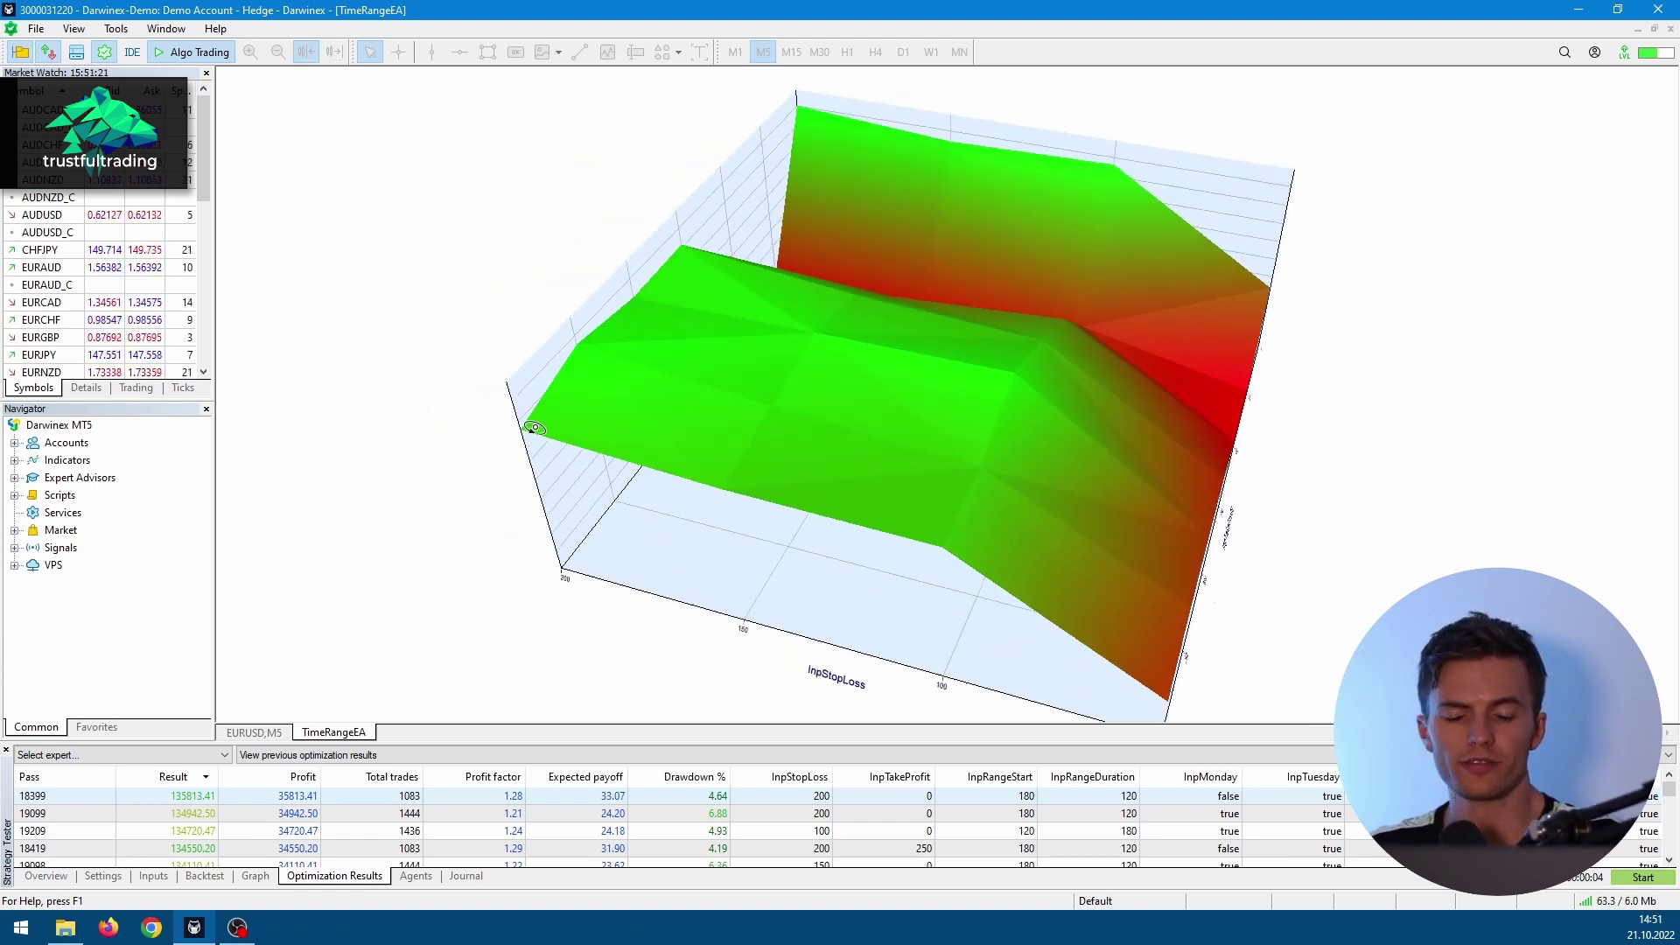
drag(787, 393, 1089, 414)
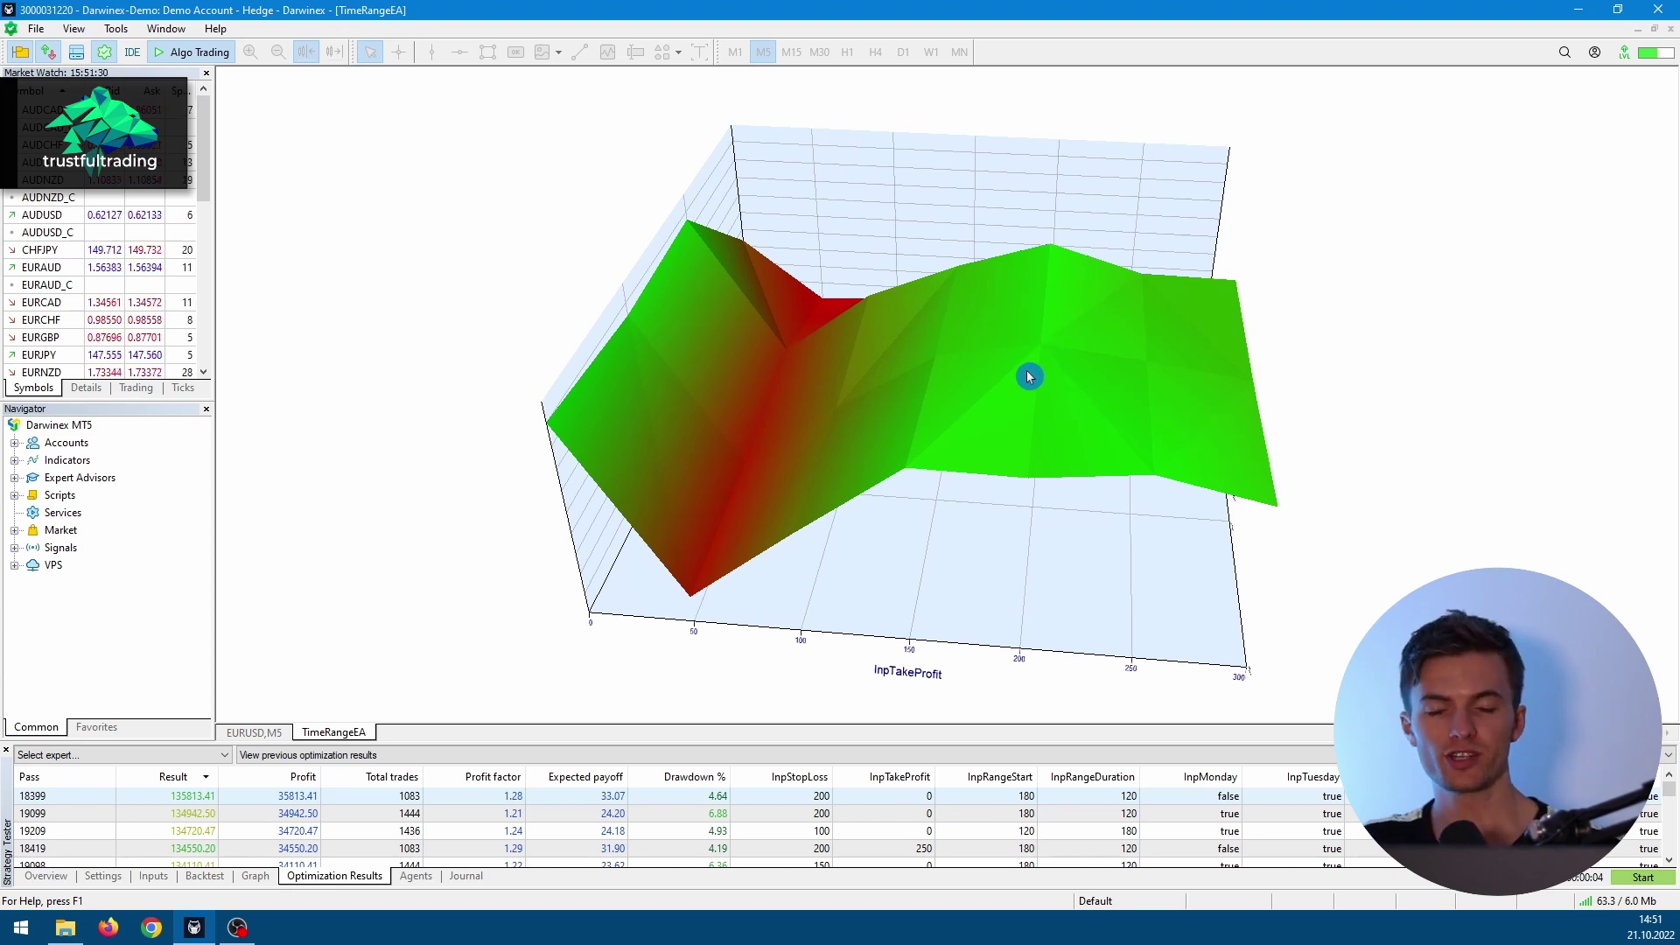
drag(1028, 376, 1039, 427)
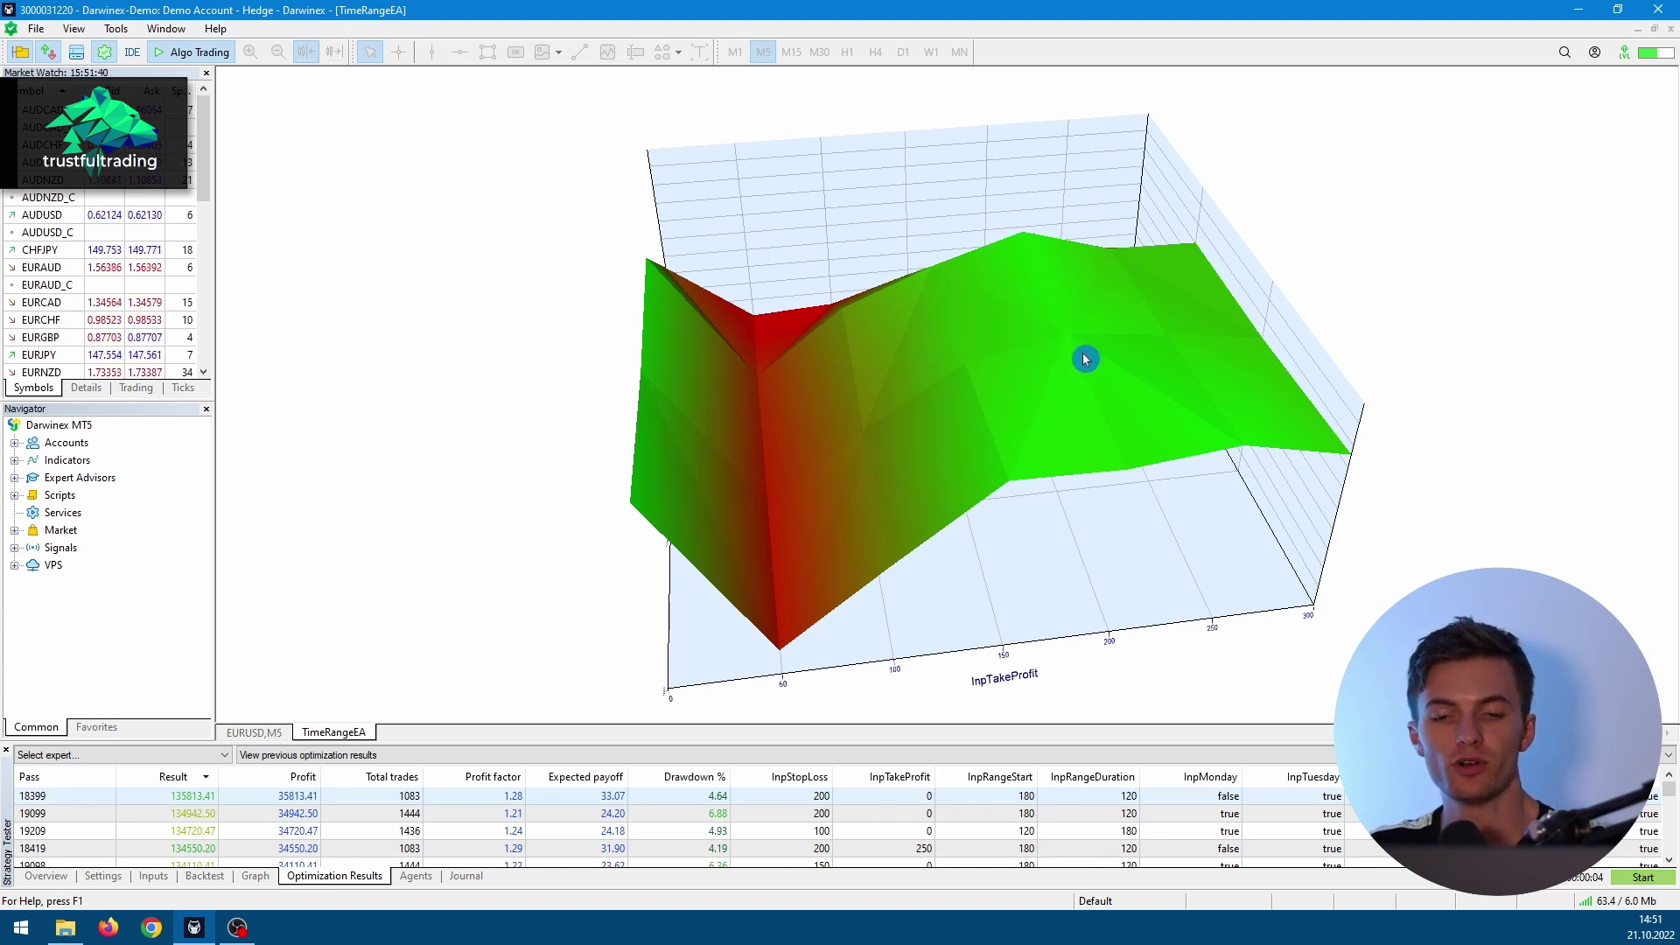
drag(1076, 396, 1124, 411)
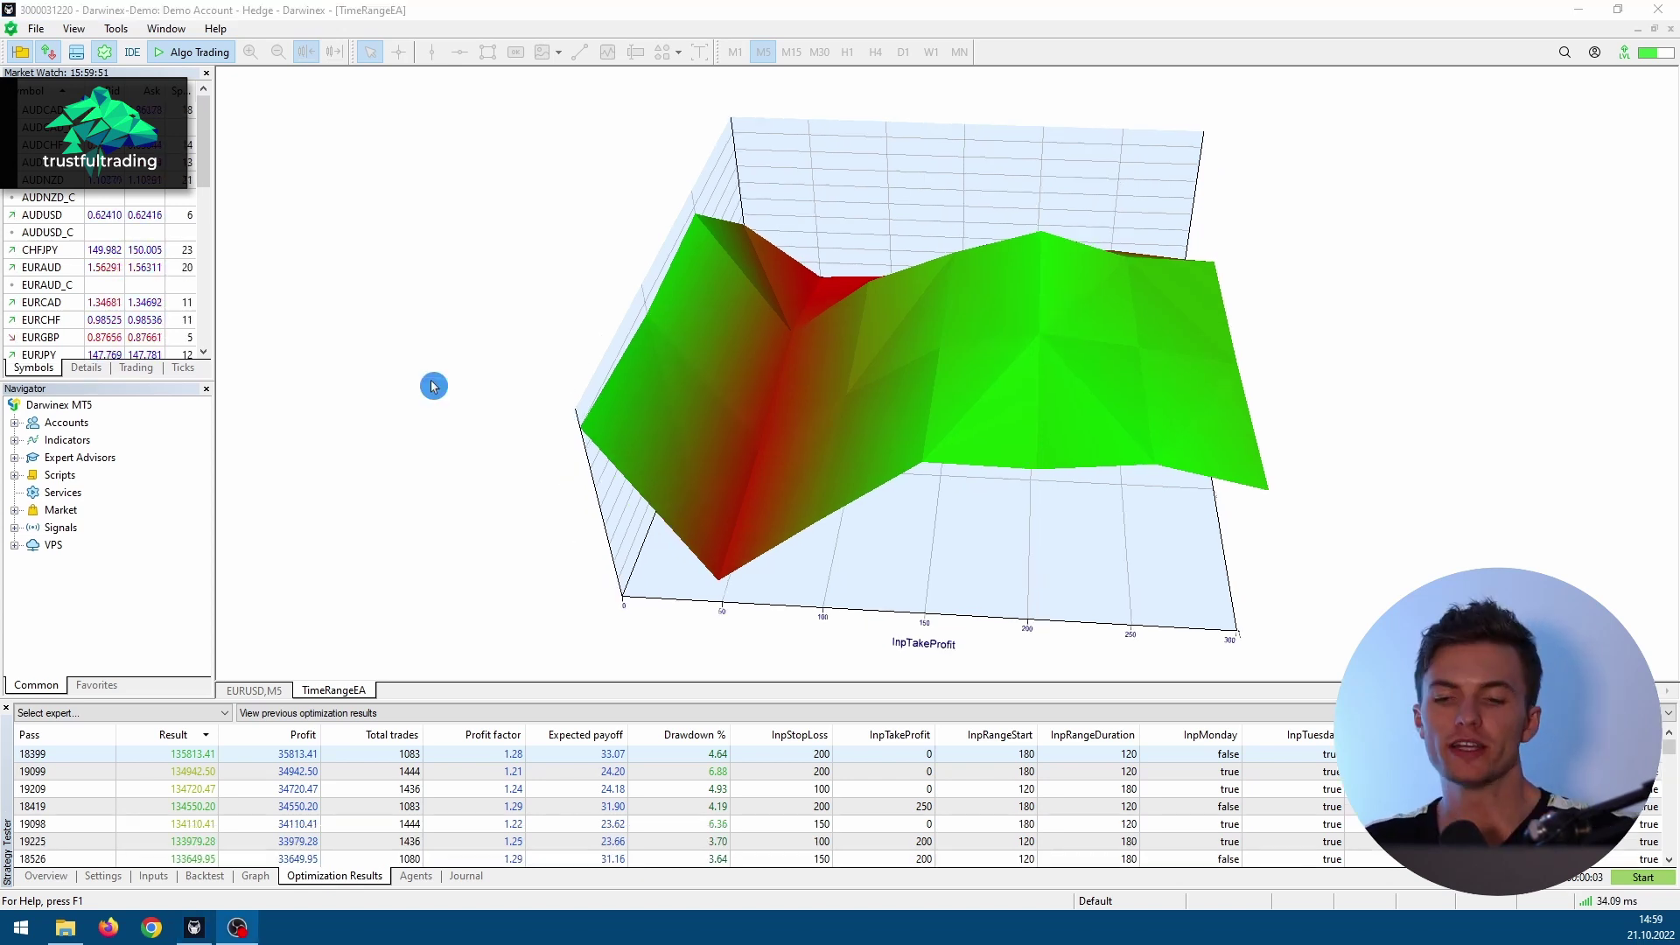
drag(402, 581, 394, 508)
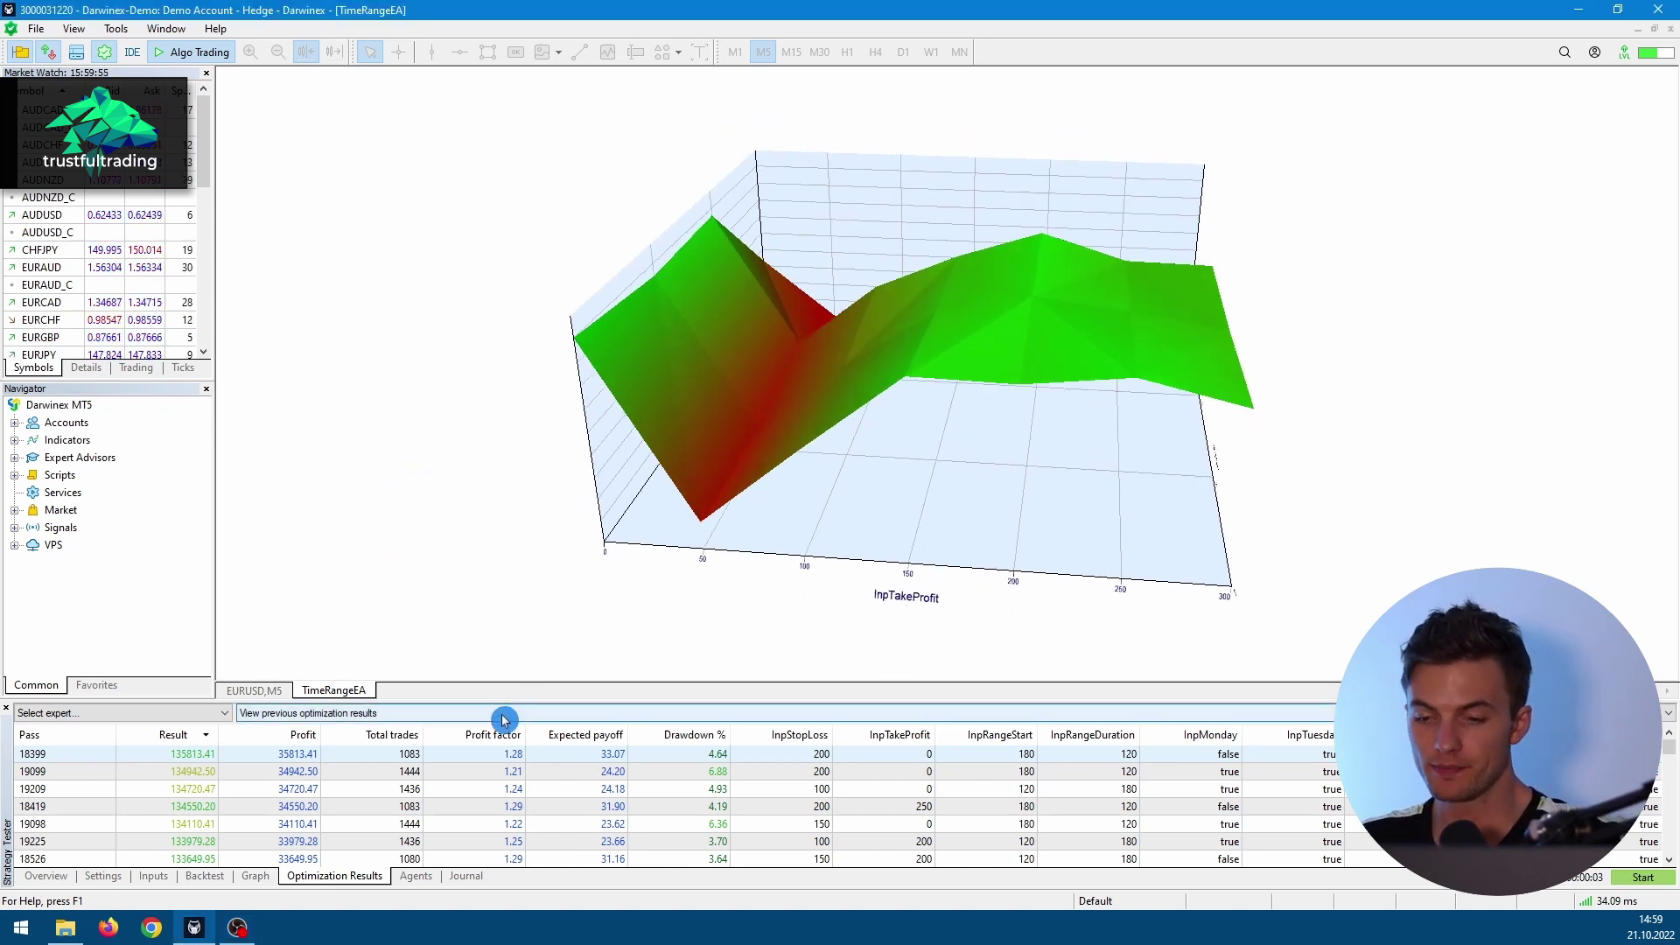
drag(500, 700, 553, 308)
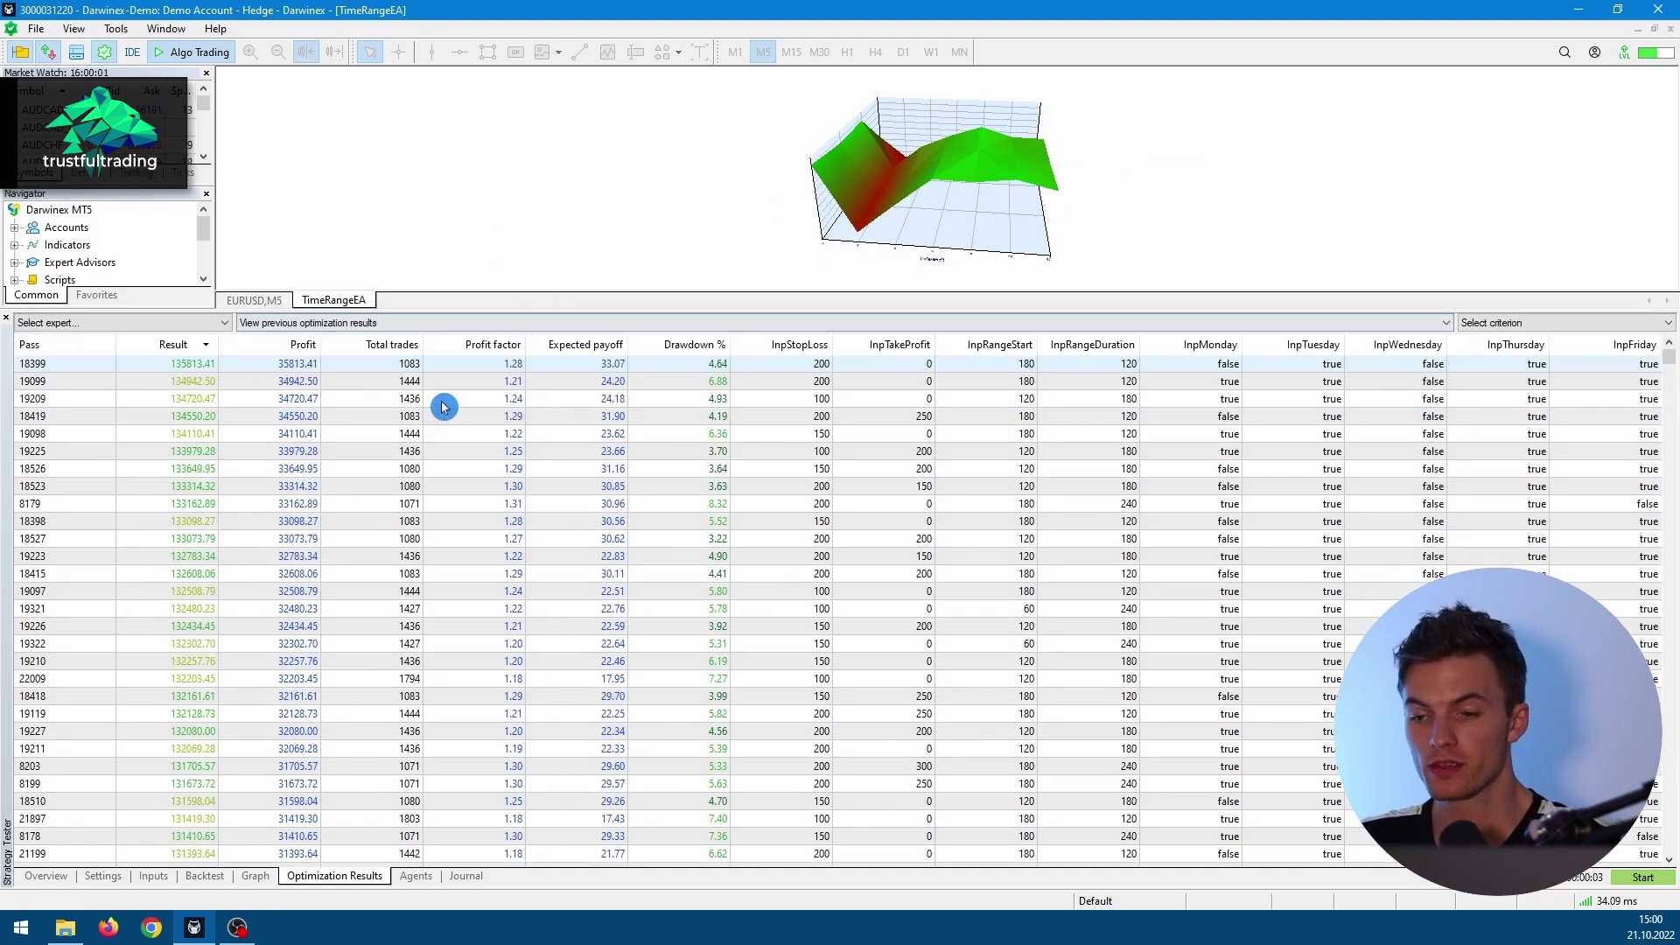
Step: Select top-ranked pass 18399 and bring up its context menu
click(545, 366)
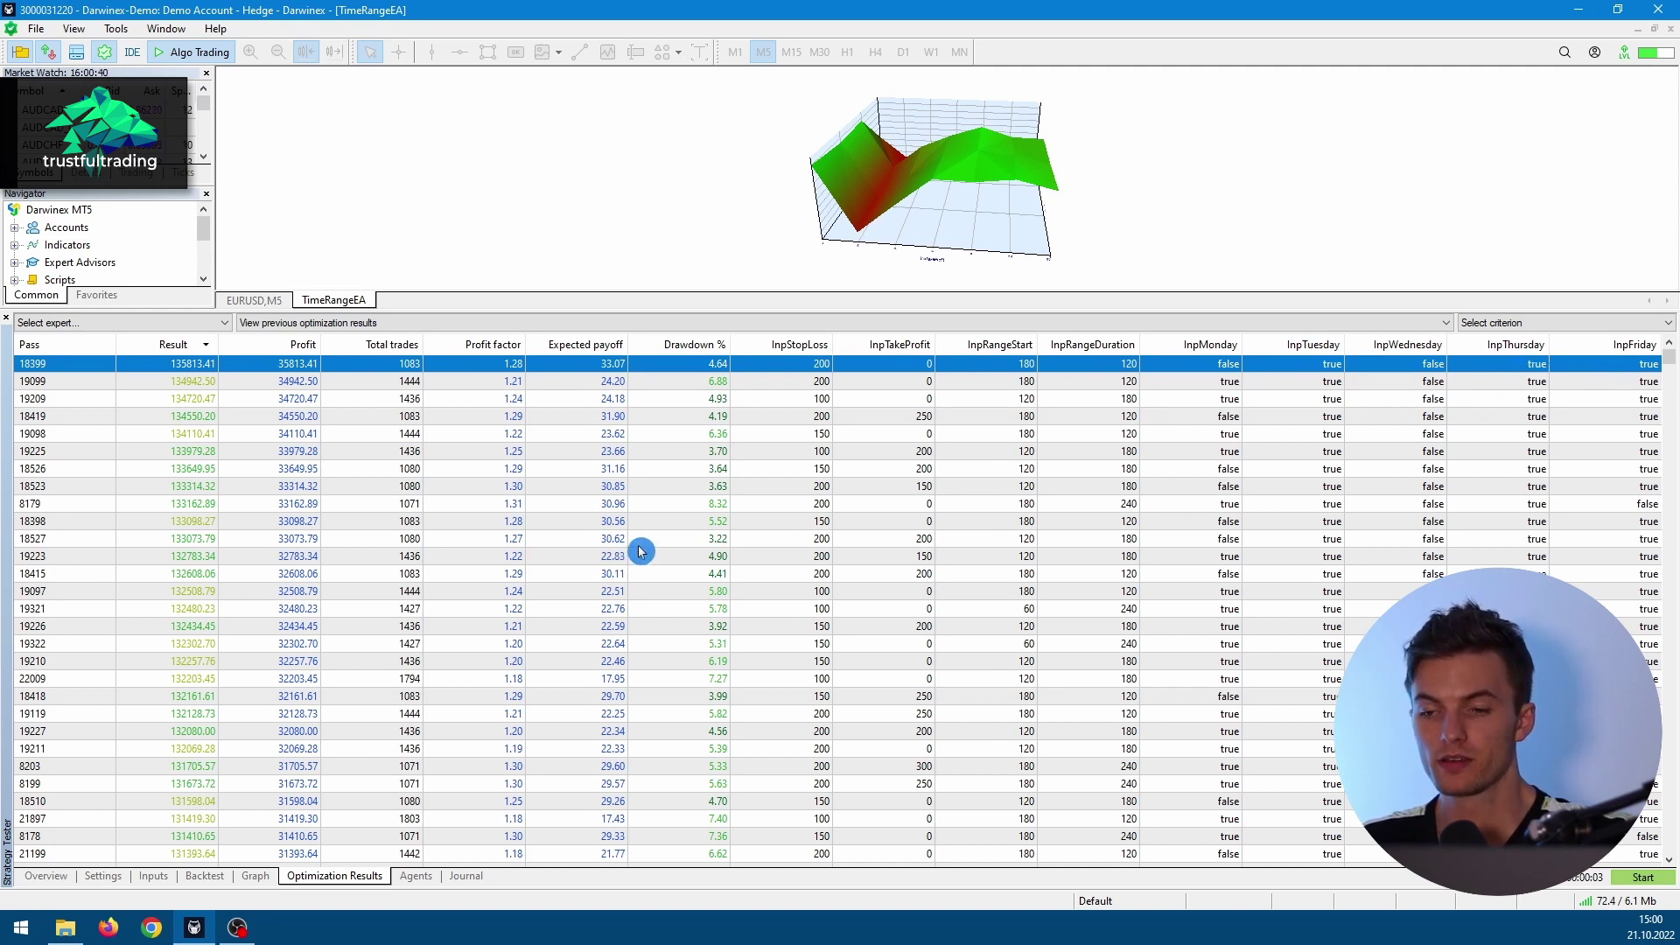
right_click(552, 369)
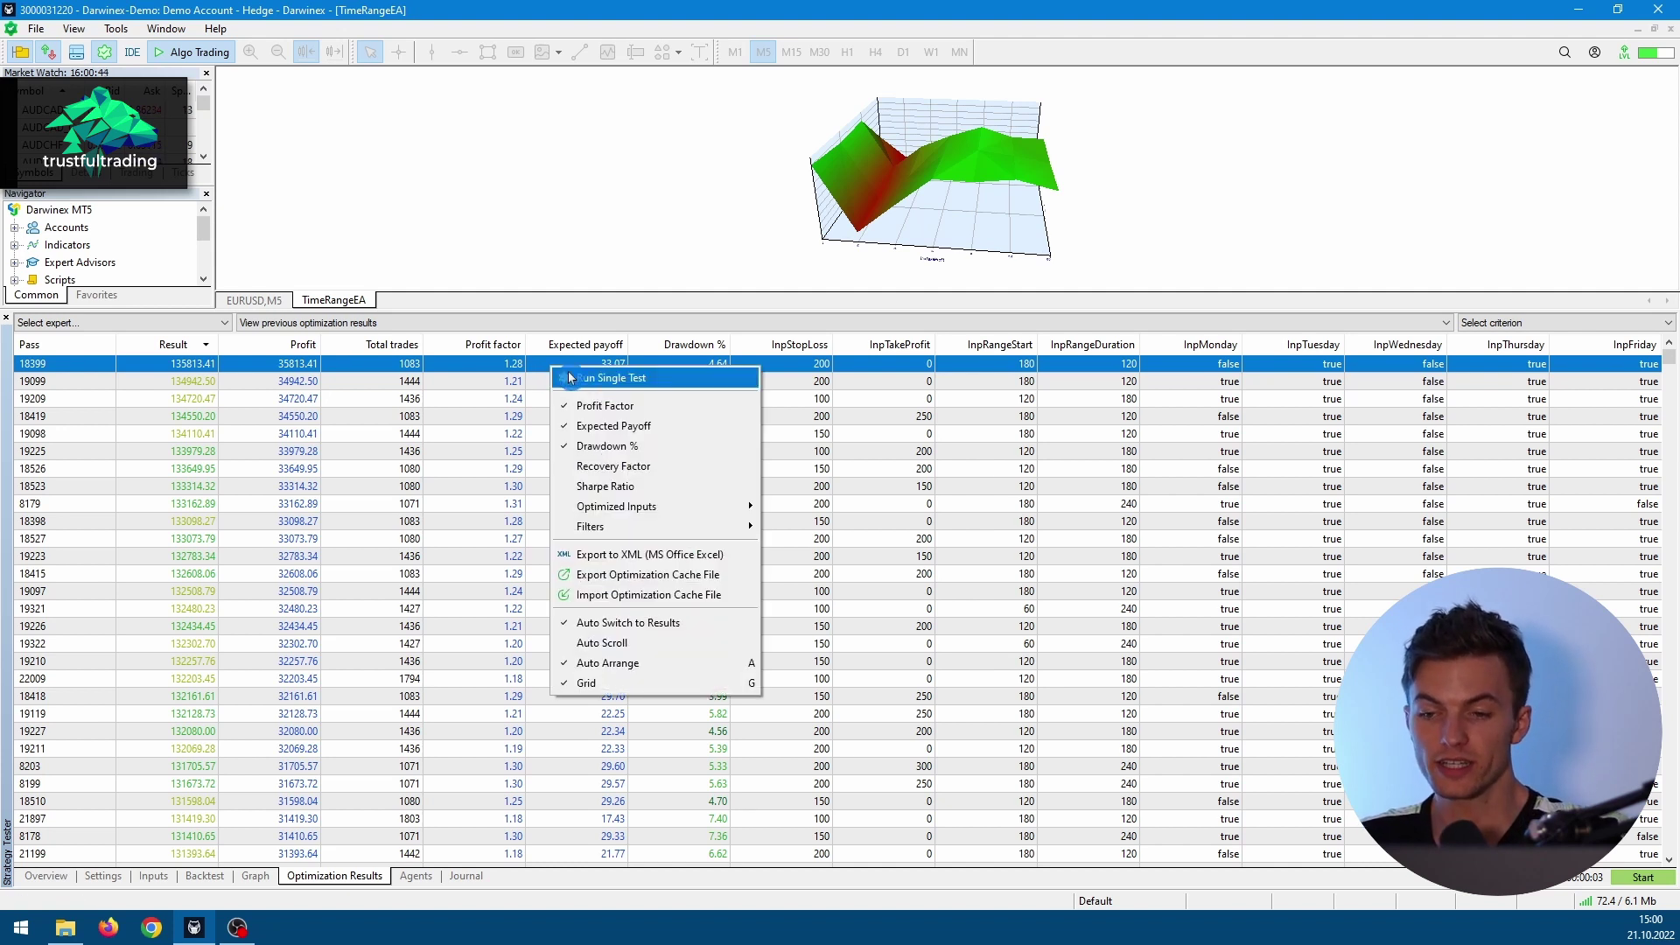
Step: Run pass 18399 as a single test and view its balance/equity graph
click(666, 386)
click(203, 878)
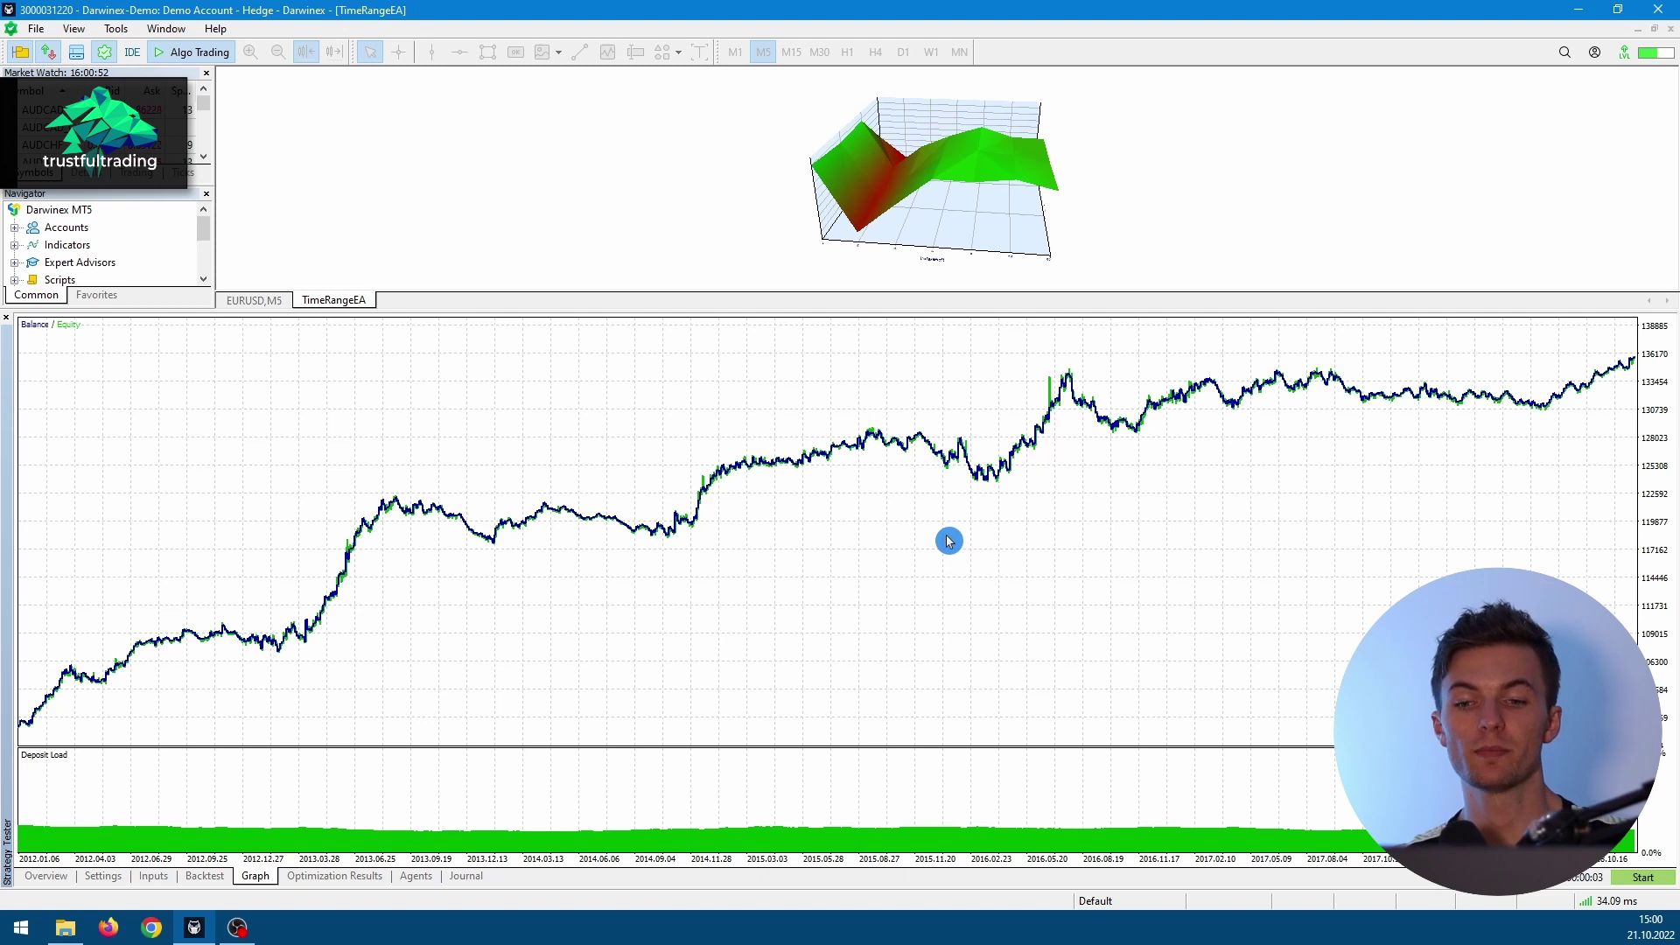
mouse_move(281, 663)
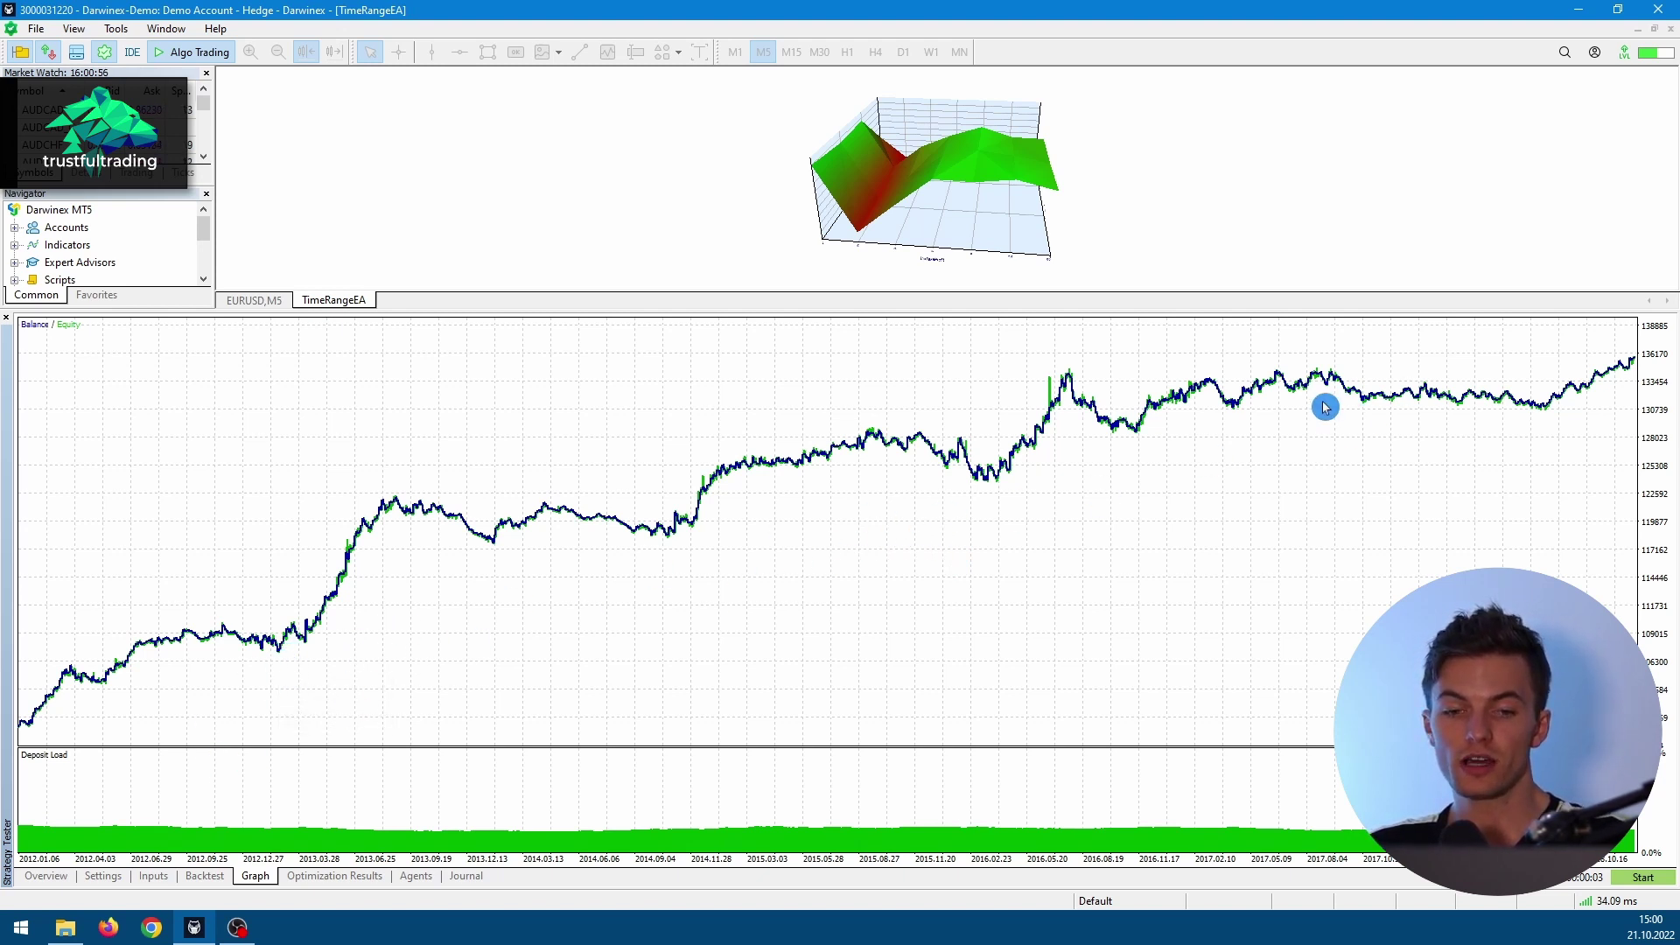
mouse_move(1635, 364)
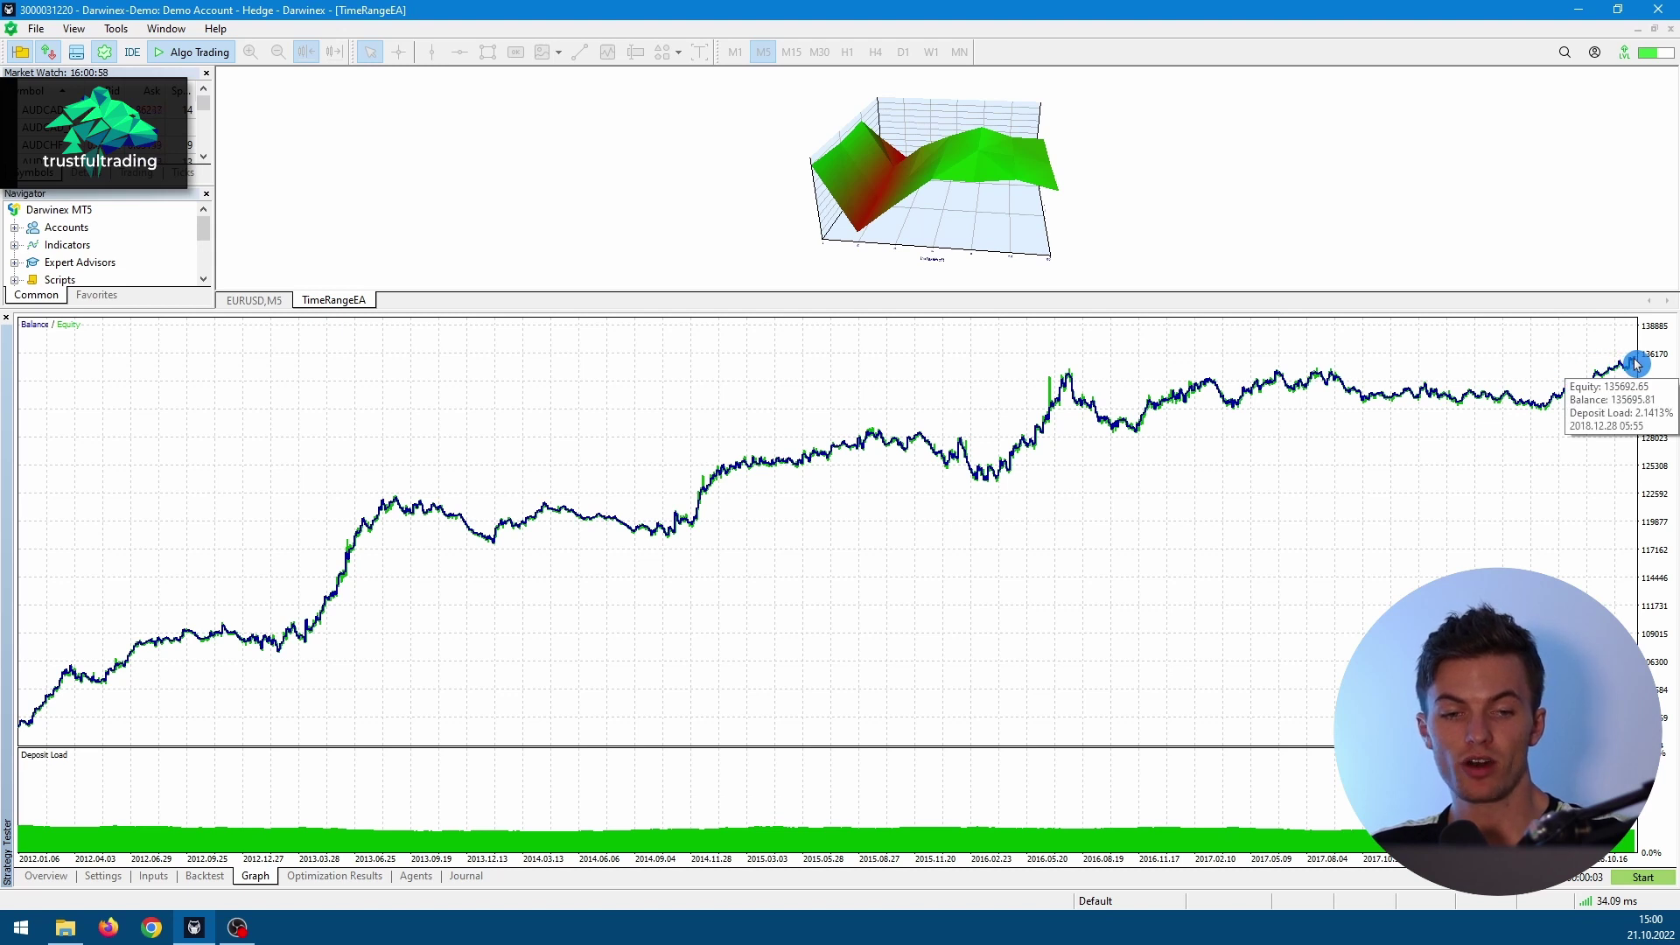
Step: Set the backtest end date to today, 2022.10.21, and restart the test
click(111, 884)
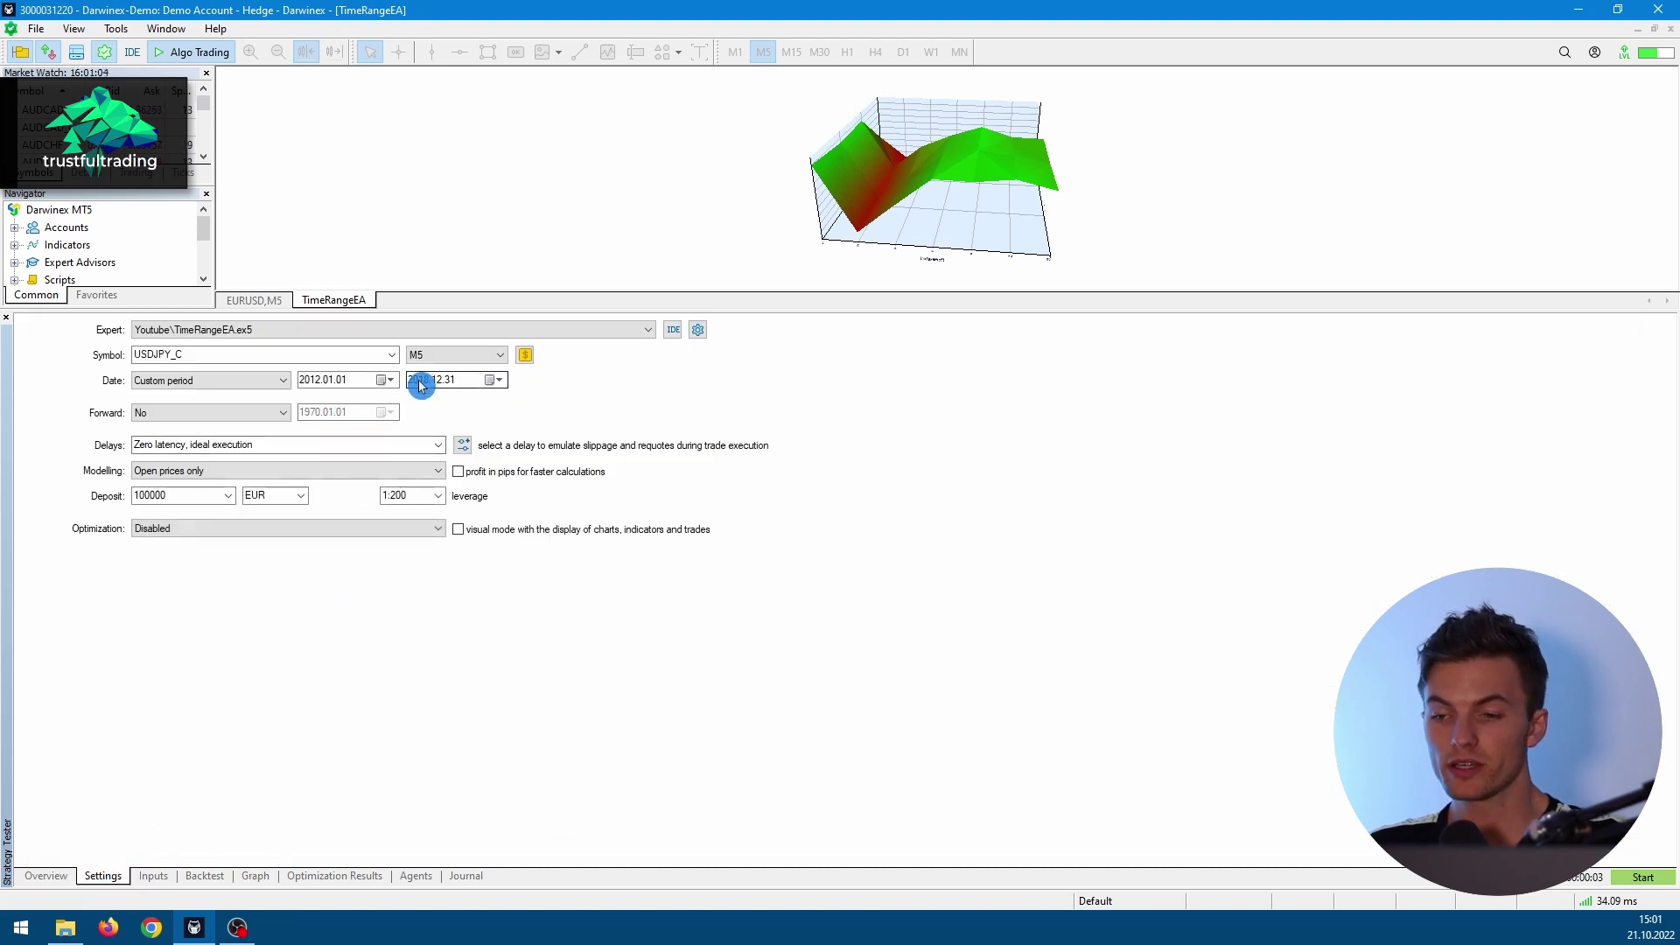
click(505, 388)
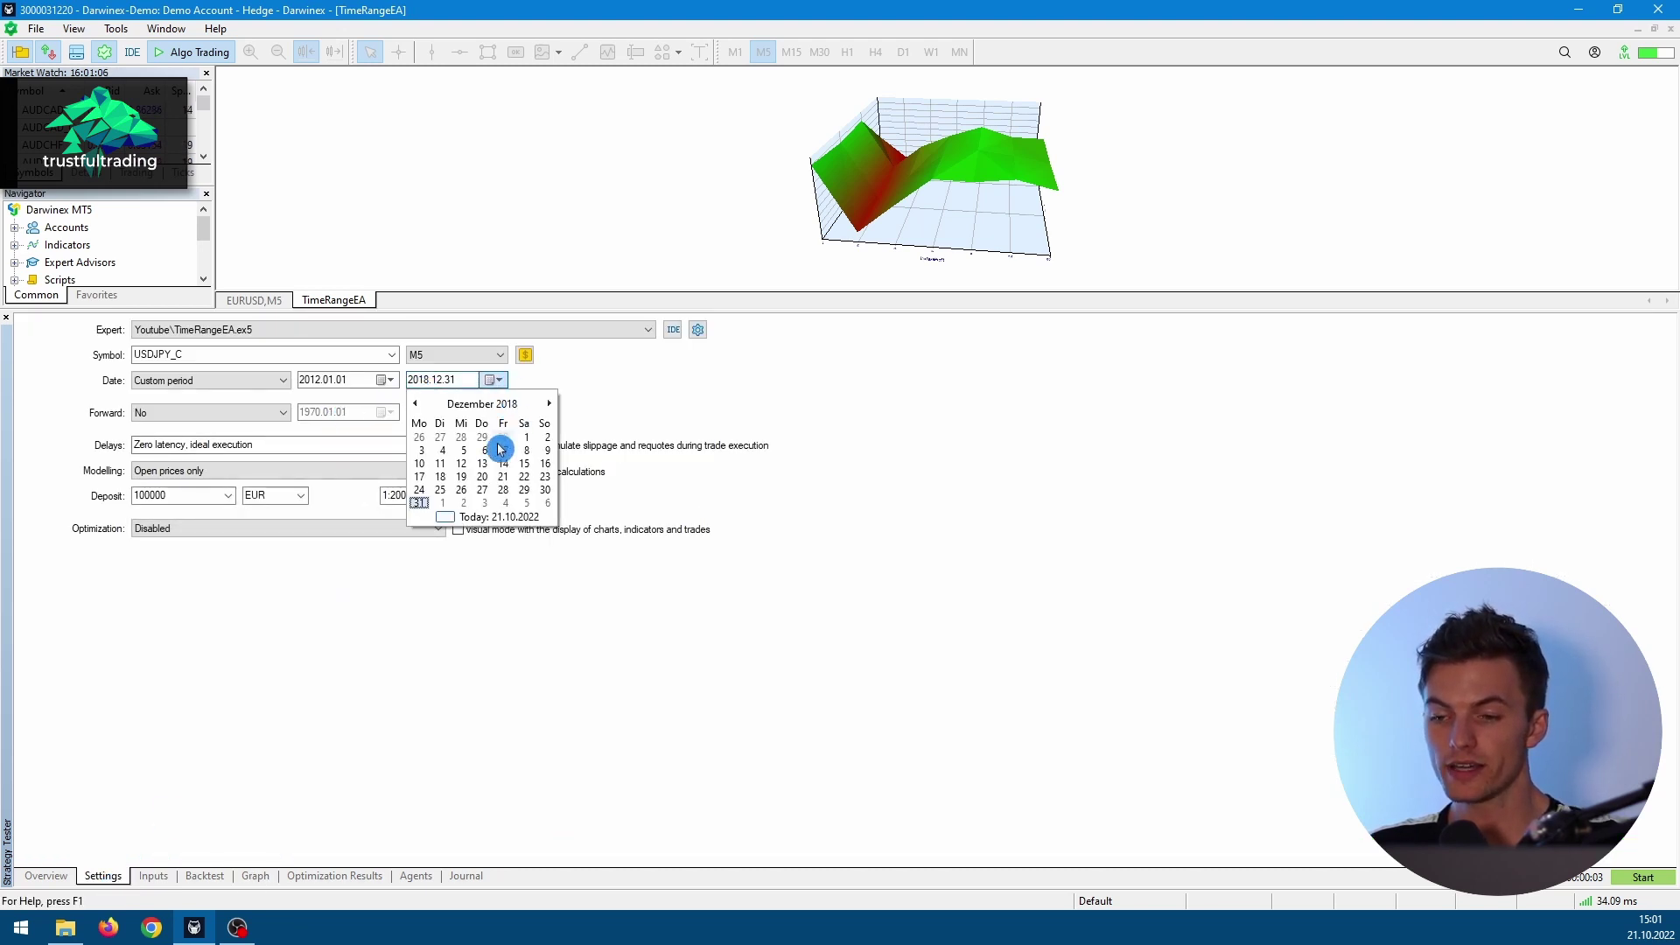
click(446, 521)
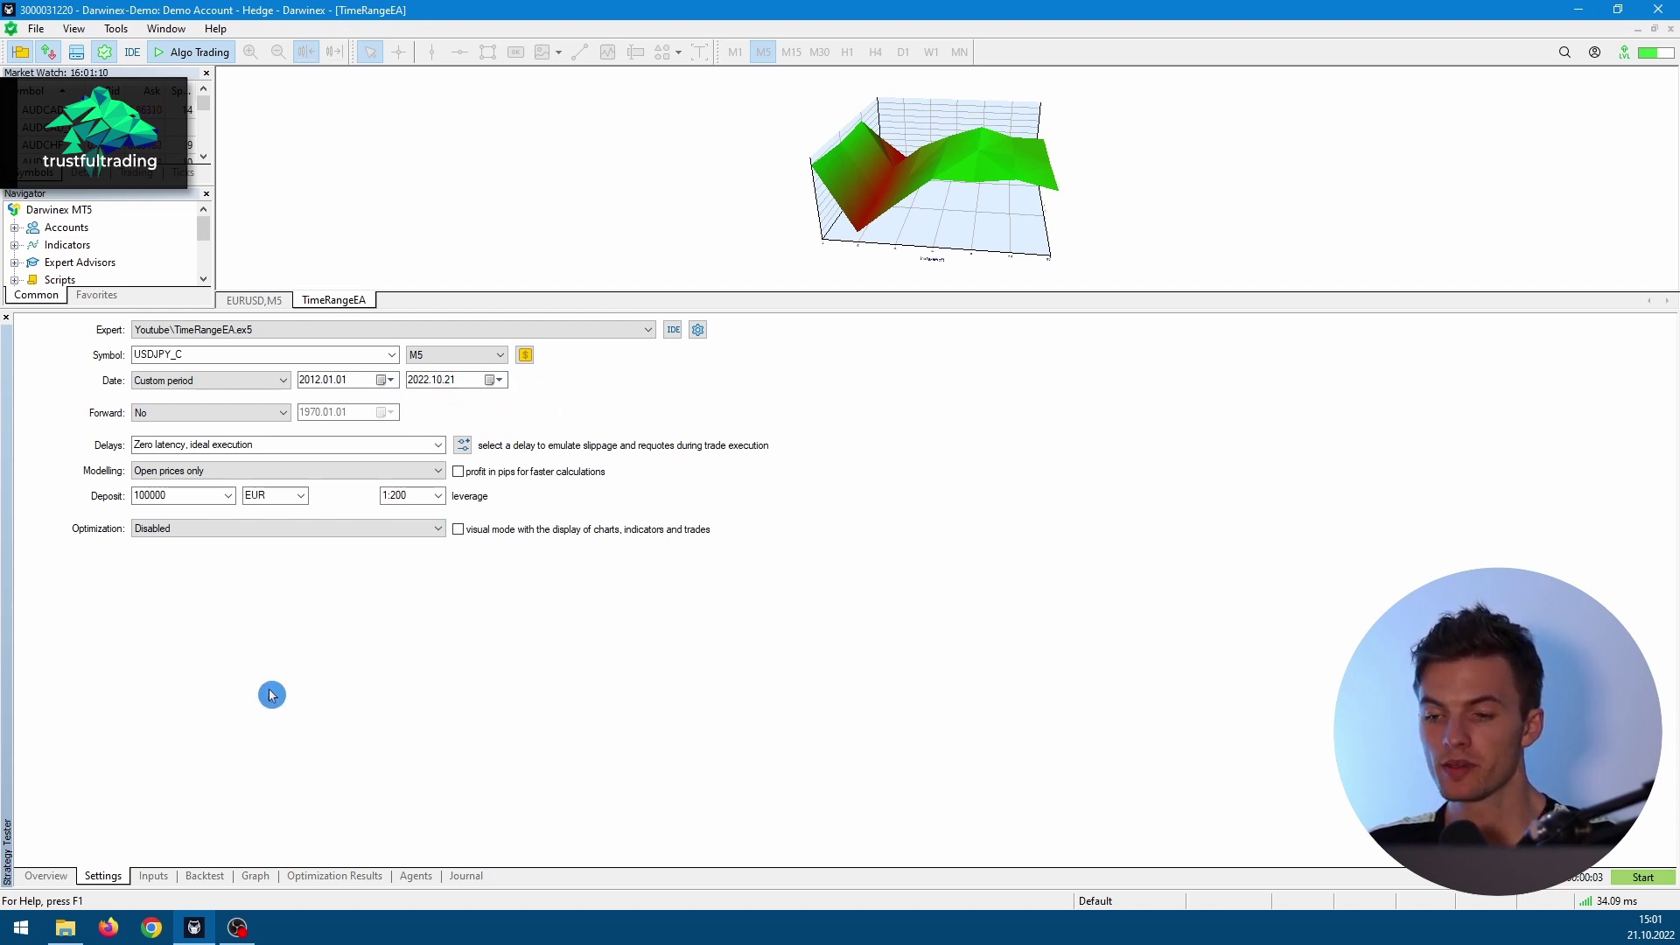
click(1631, 883)
click(199, 875)
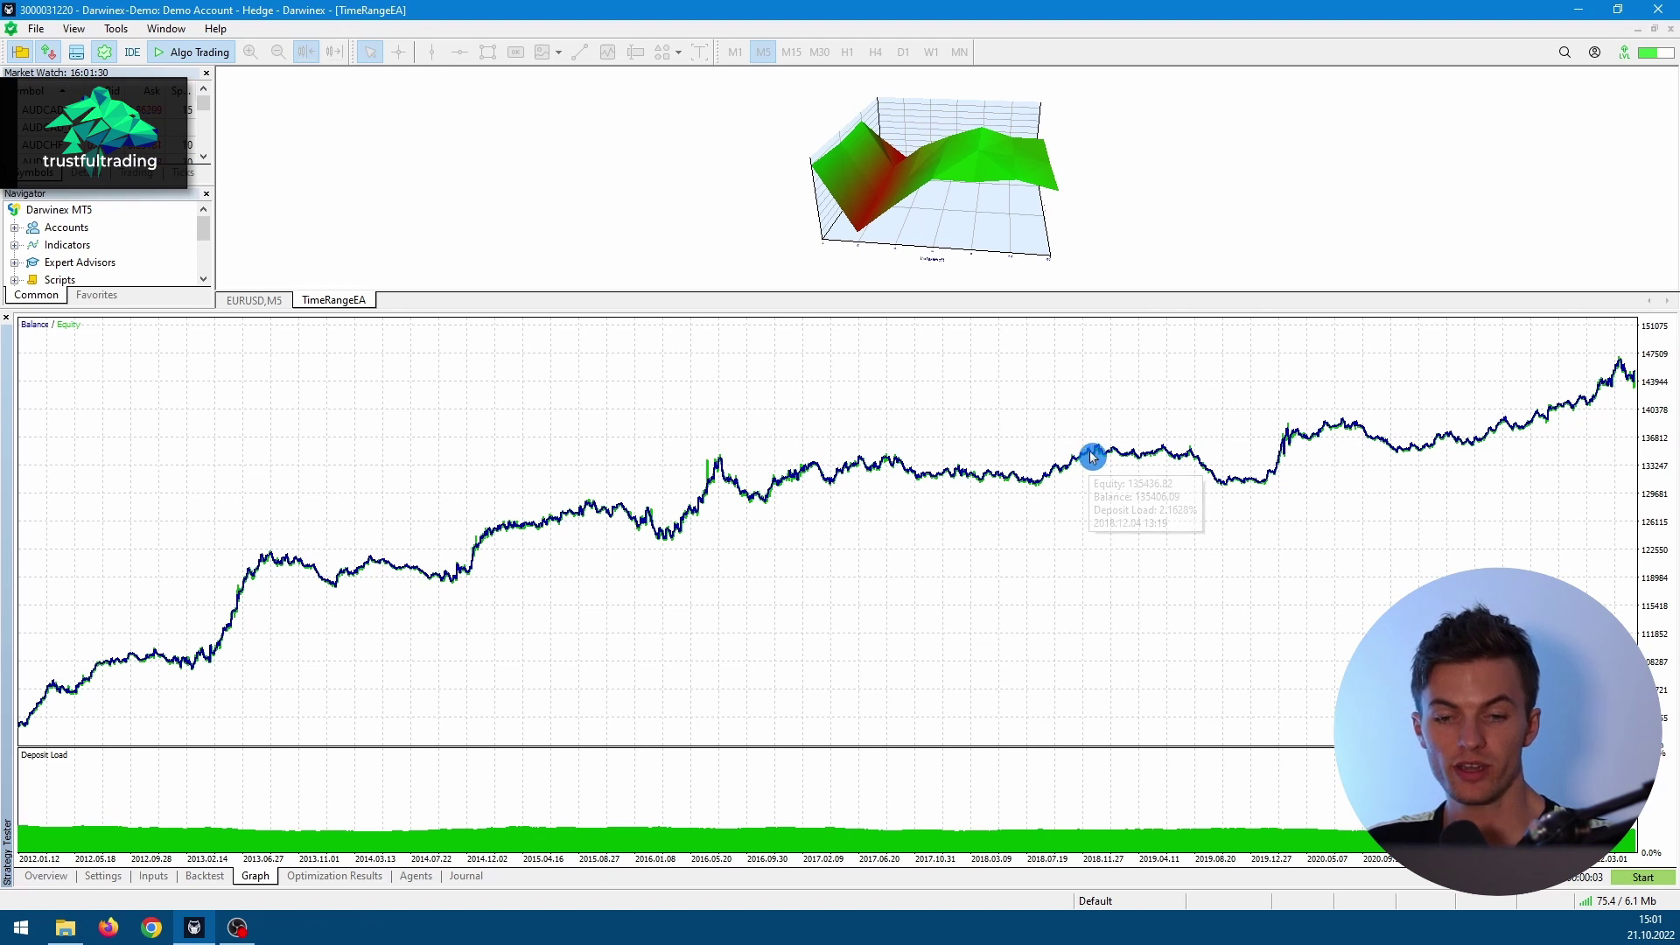
mouse_move(1100, 454)
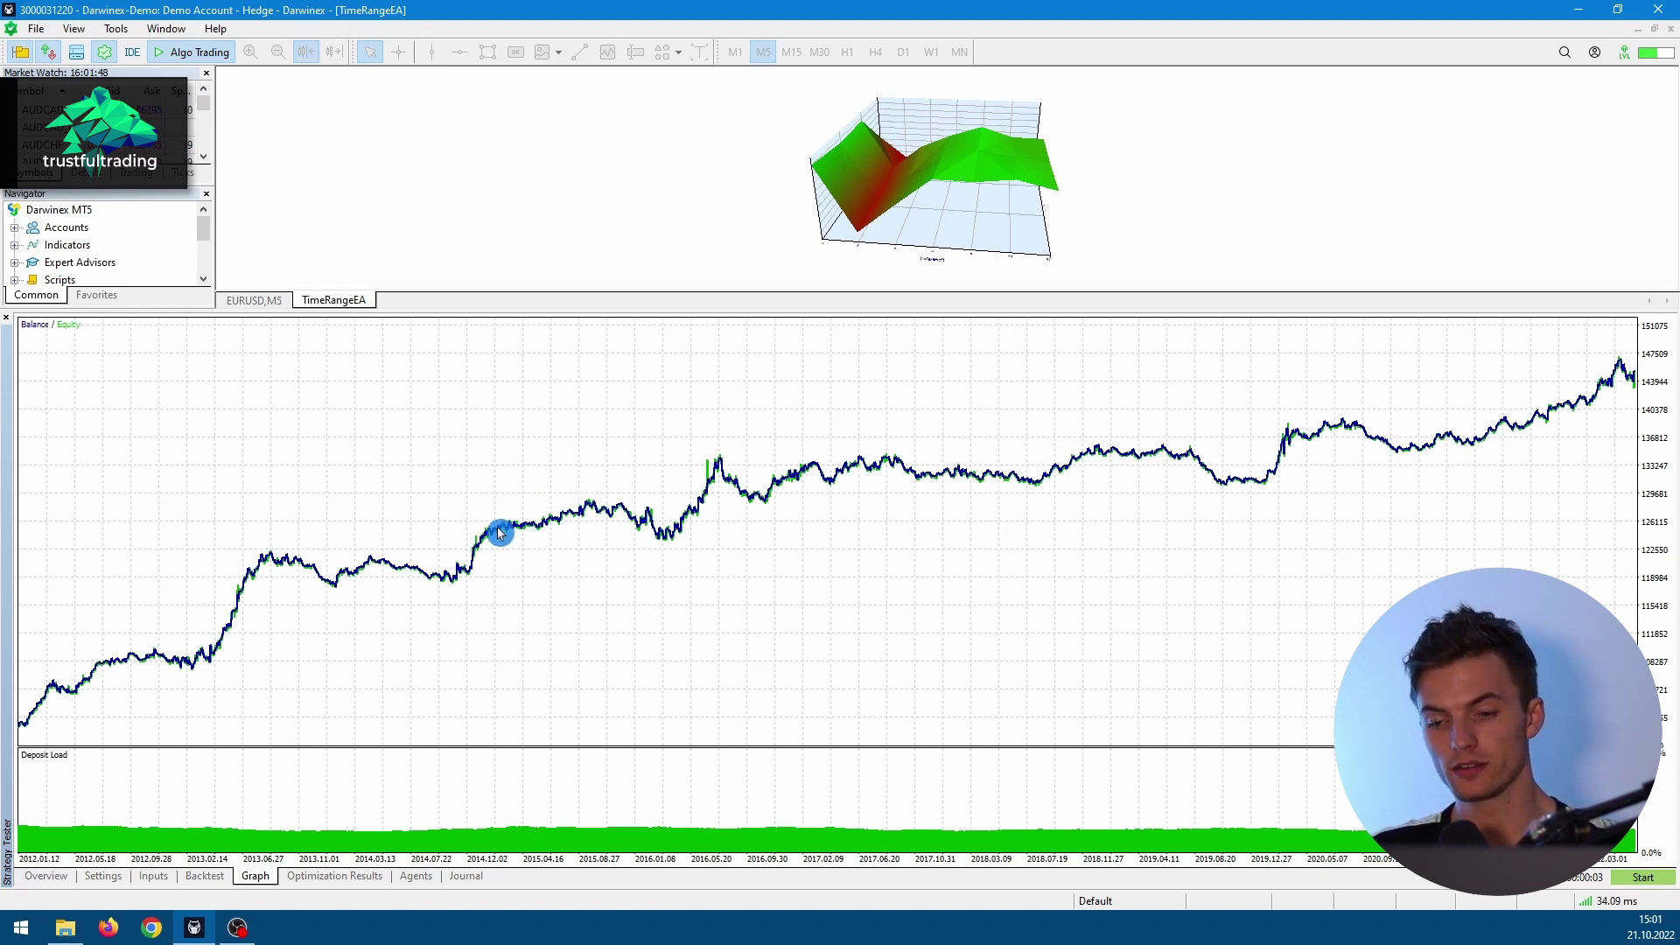
mouse_move(500, 532)
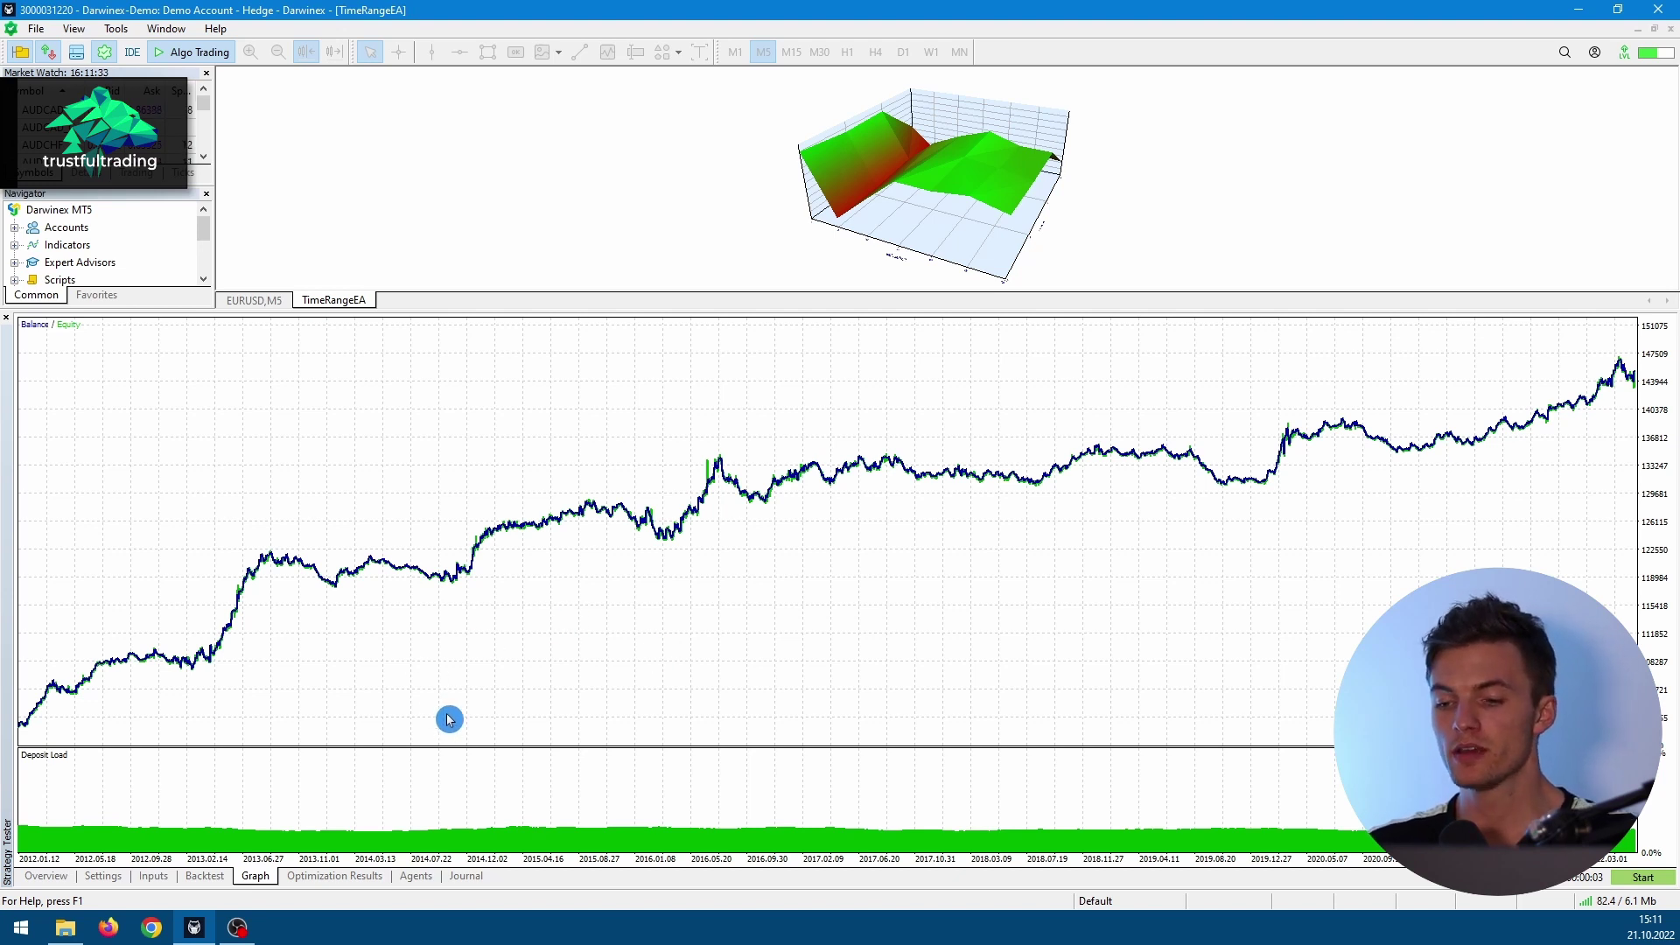
click(350, 875)
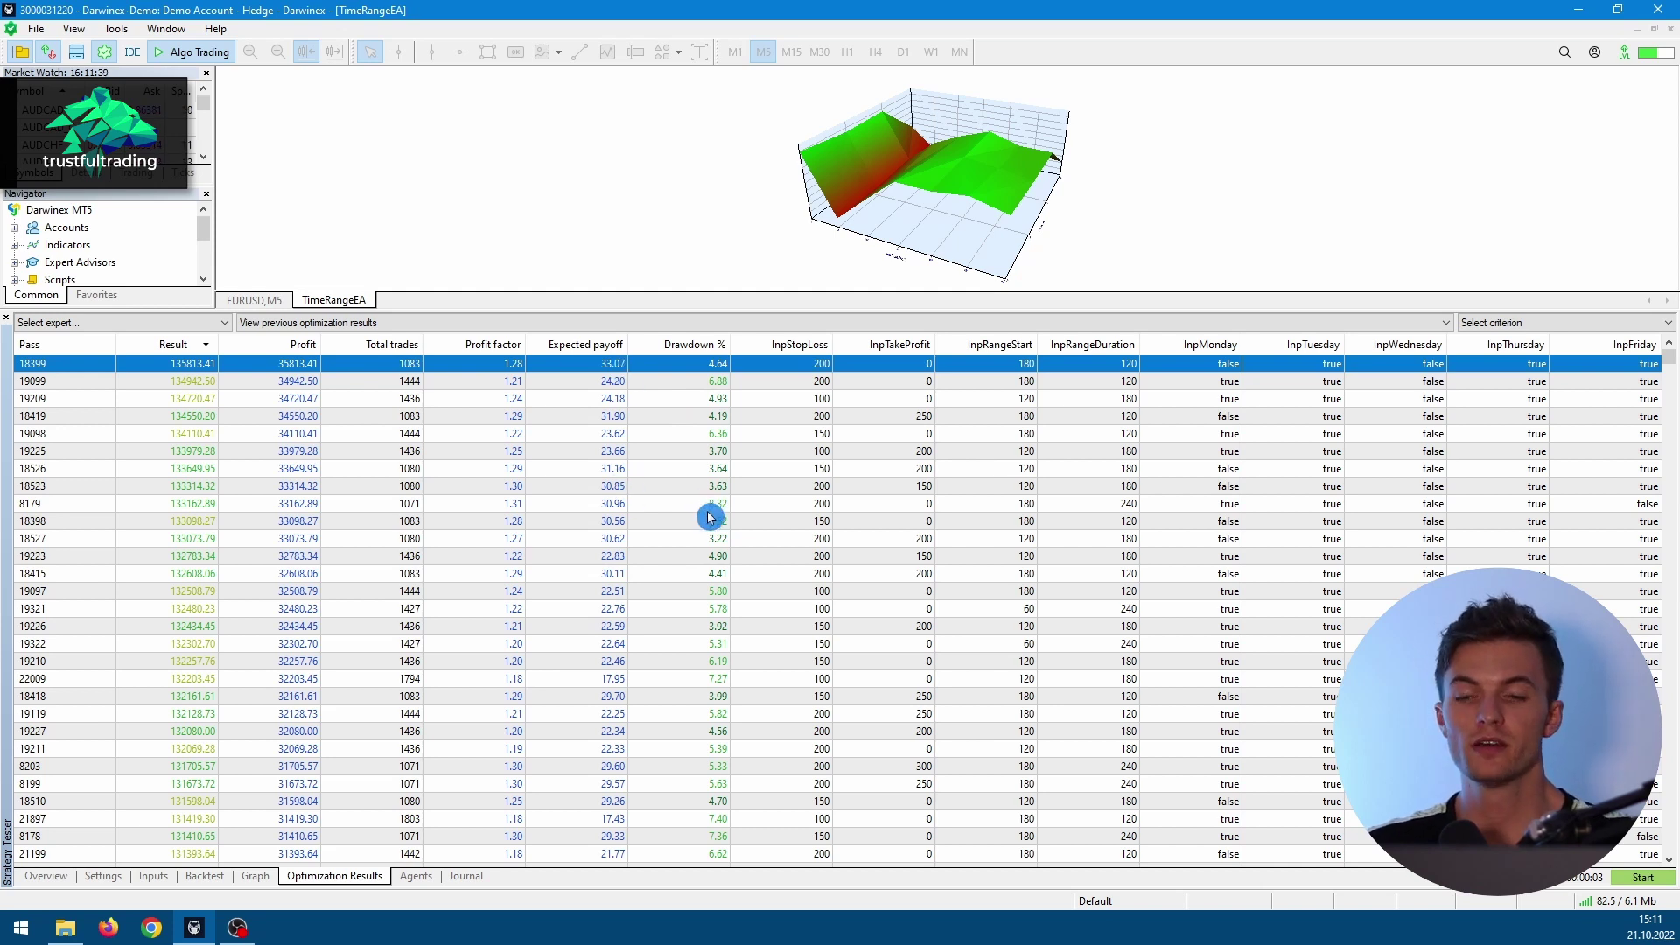
click(254, 877)
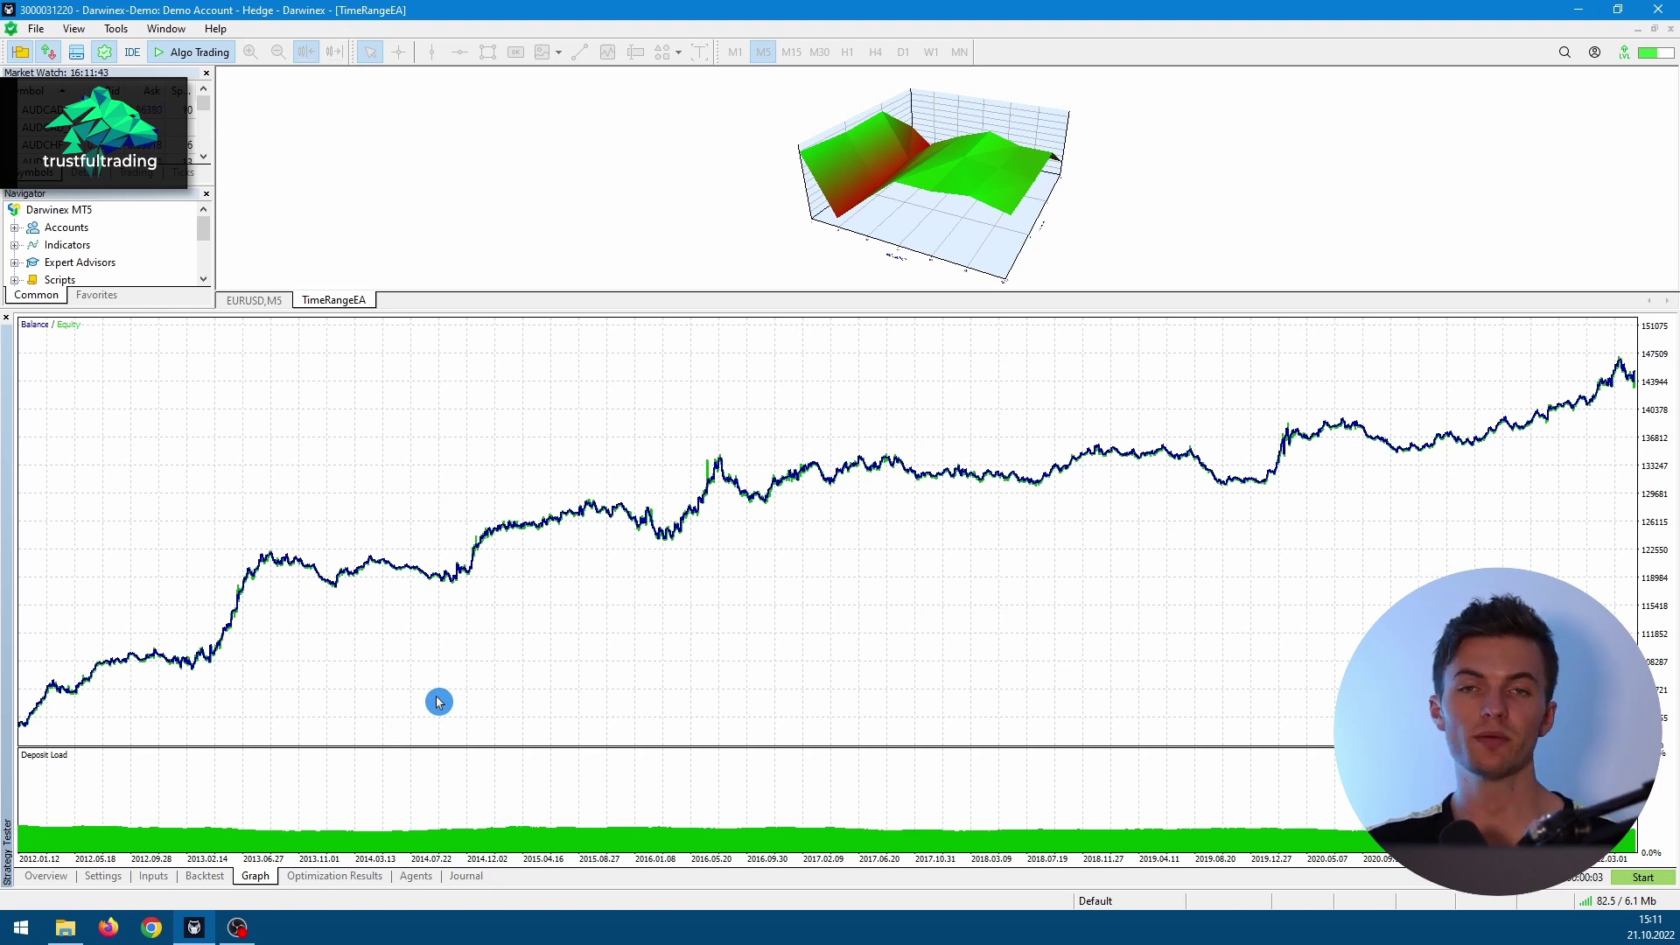